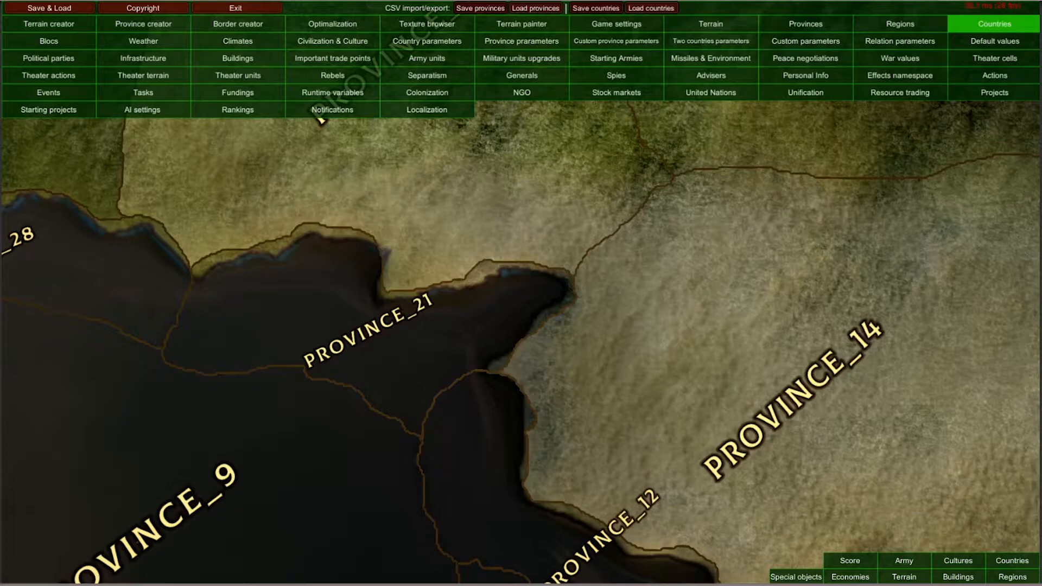
# Open the event settings and set the default check interval to 25 and the default draw chance to 15%.
pyautogui.click(49, 93)
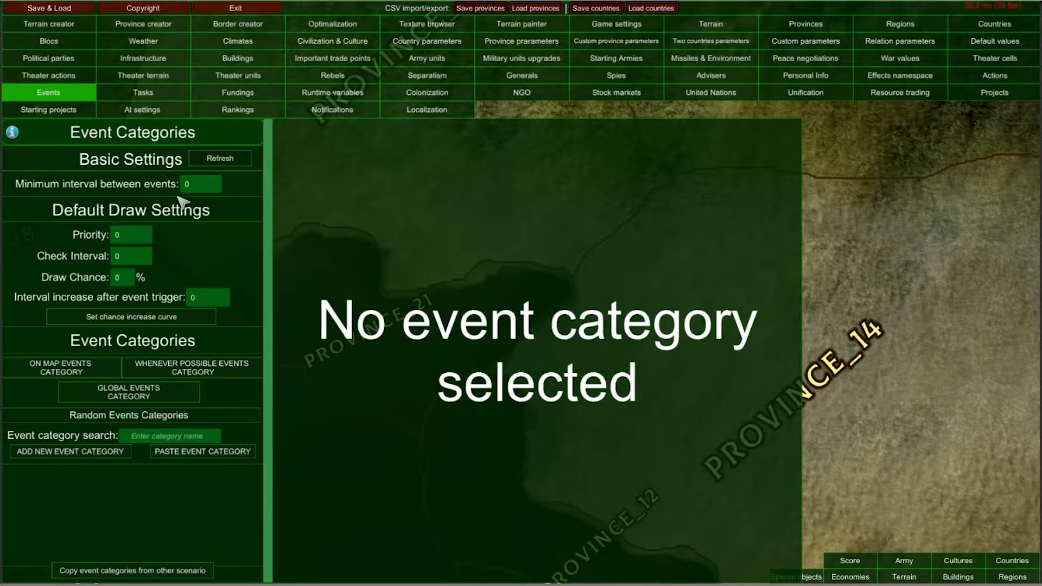
pyautogui.click(198, 187)
pyautogui.click(204, 186)
pyautogui.moveTo(216, 185); pyautogui.dragTo(167, 187)
pyautogui.click(202, 185)
pyautogui.moveTo(213, 193)
pyautogui.mouseDown()
pyautogui.moveTo(182, 189)
pyautogui.moveTo(218, 188)
pyautogui.mouseUp()
pyautogui.click(118, 280)
pyautogui.click(126, 260)
pyautogui.click(131, 278)
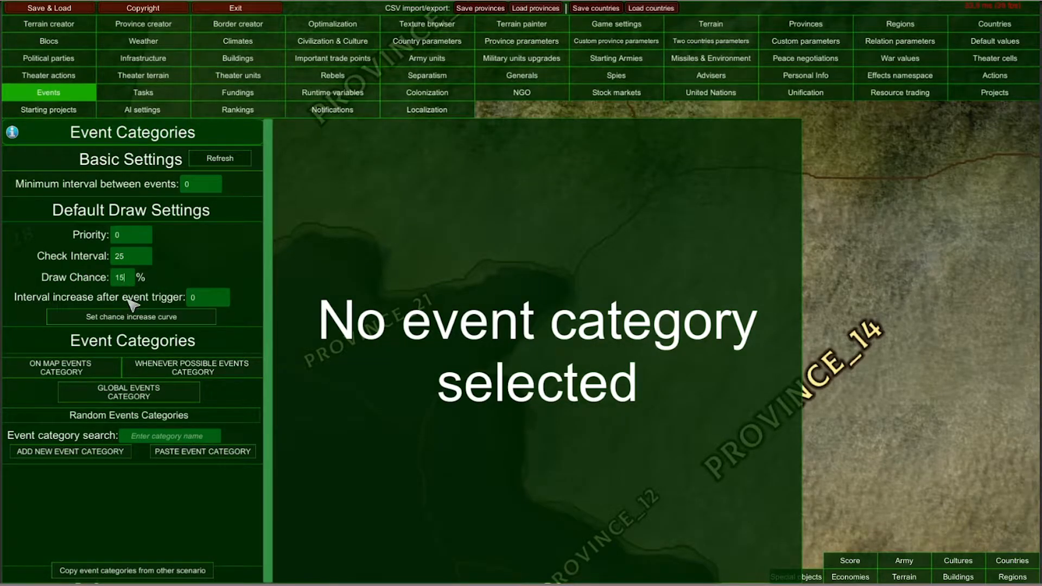
# Set the interval increase after event trigger to 20 and the minimum interval between events to 15.
pyautogui.click(219, 300)
pyautogui.moveTo(209, 297); pyautogui.dragTo(165, 302)
pyautogui.click(190, 186)
pyautogui.write('15')
# Add a key with time 10 and value -5 to the default chance increase curve.
pyautogui.click(89, 320)
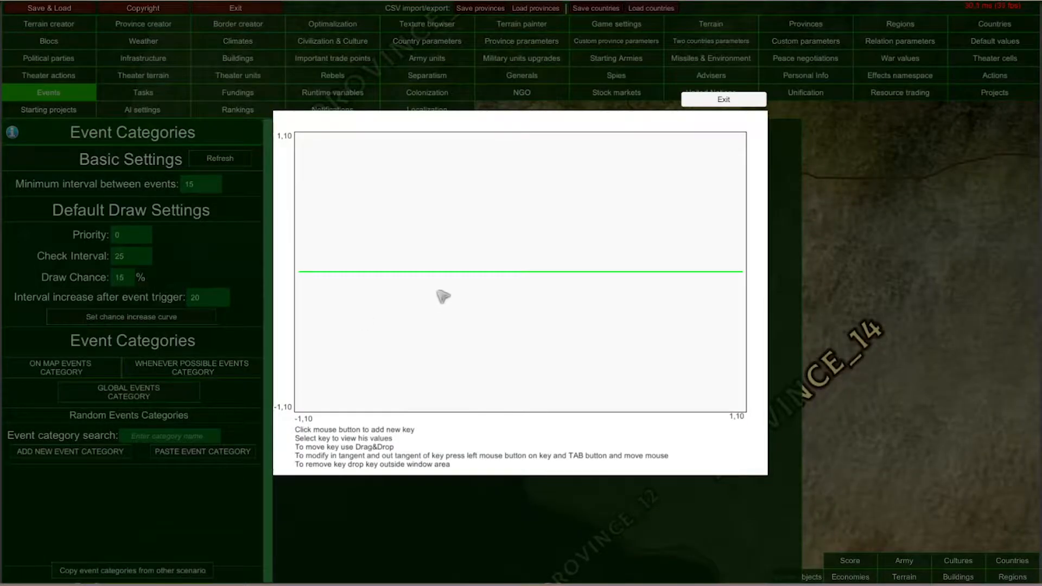
pyautogui.click(435, 266)
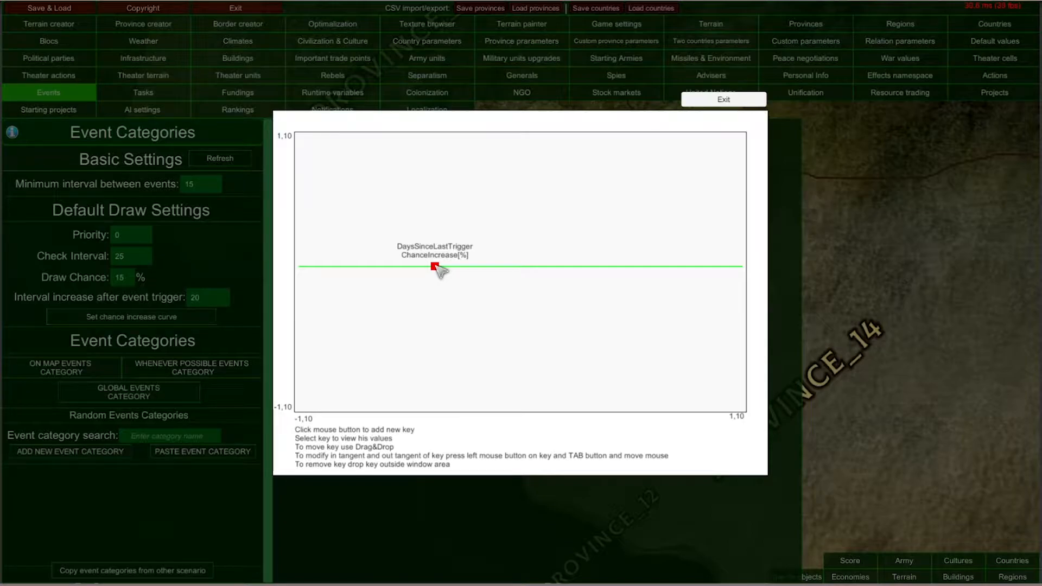
pyautogui.click(436, 267)
pyautogui.write('10')
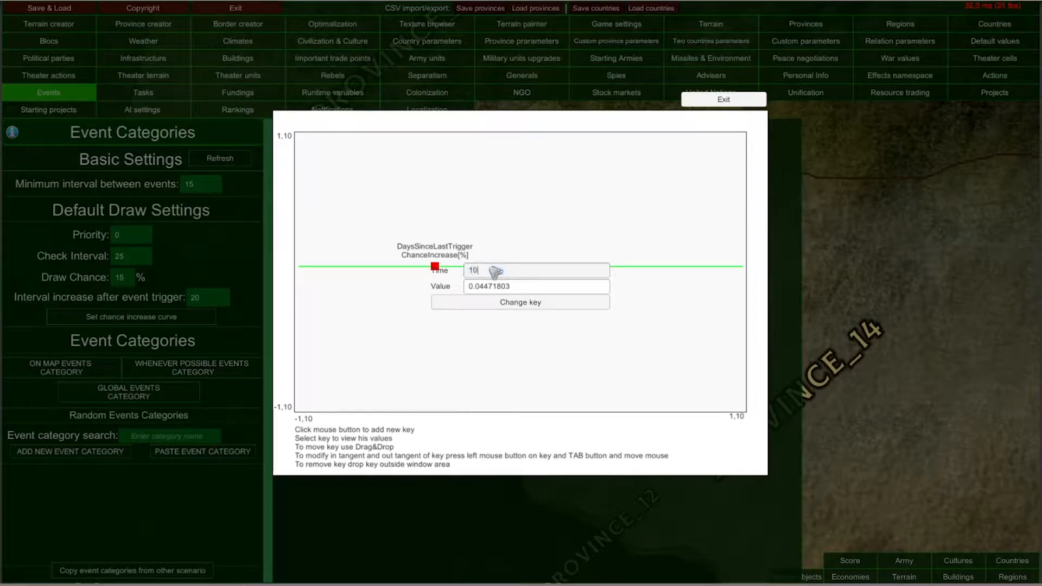
pyautogui.press('Tab')
pyautogui.write('-')
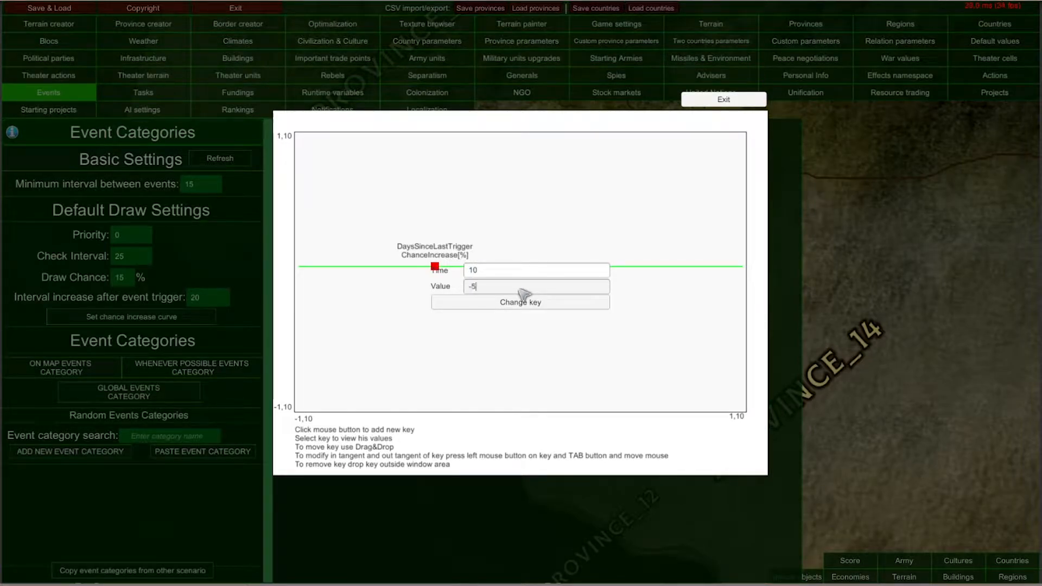
pyautogui.click(521, 300)
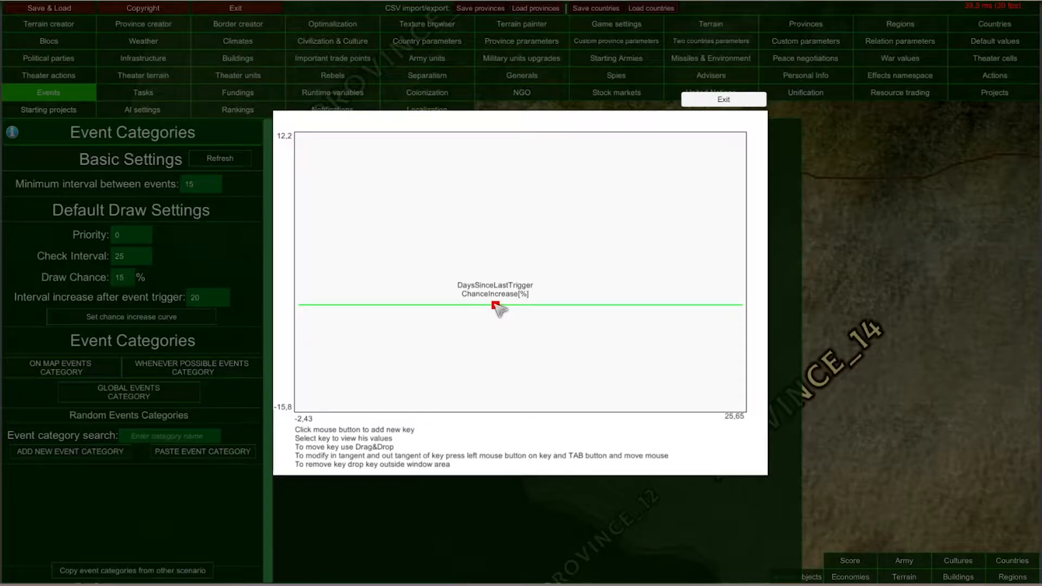
pyautogui.click(494, 305)
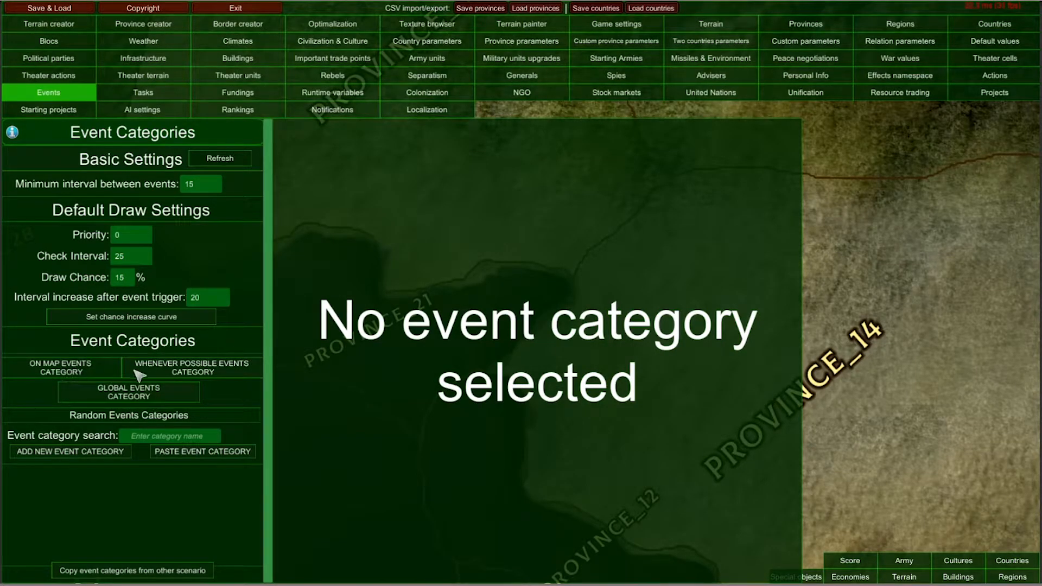
# Review the settings of the on-map, whenever-possible and global event categories.
pyautogui.click(51, 375)
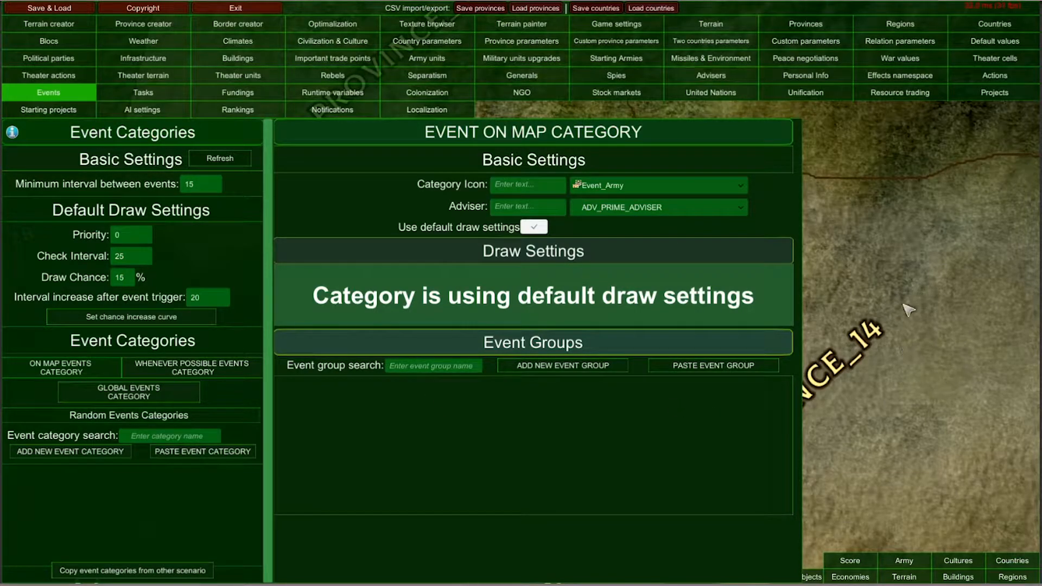
pyautogui.moveTo(903, 318); pyautogui.dragTo(992, 292)
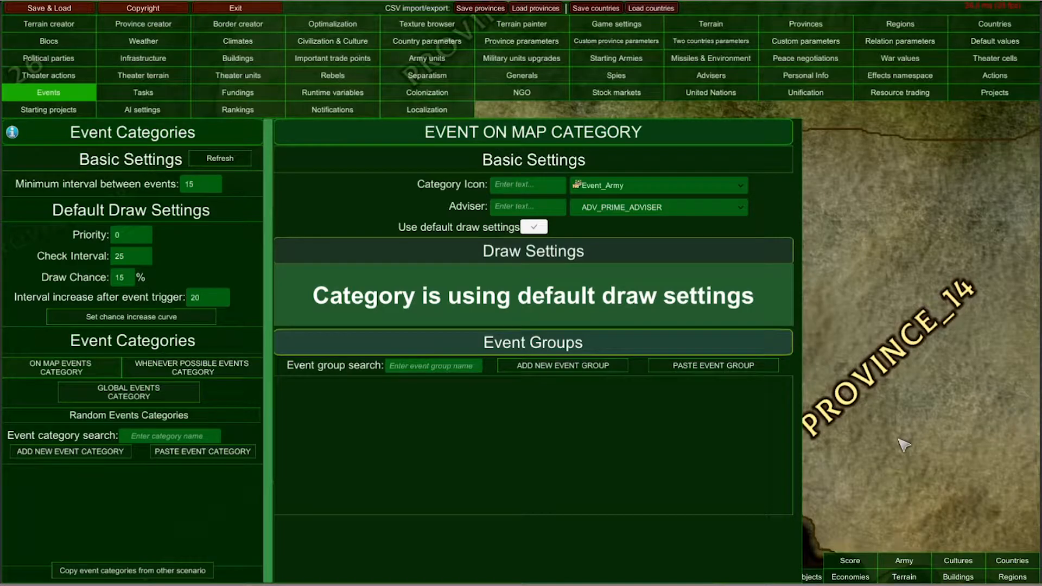
pyautogui.click(193, 369)
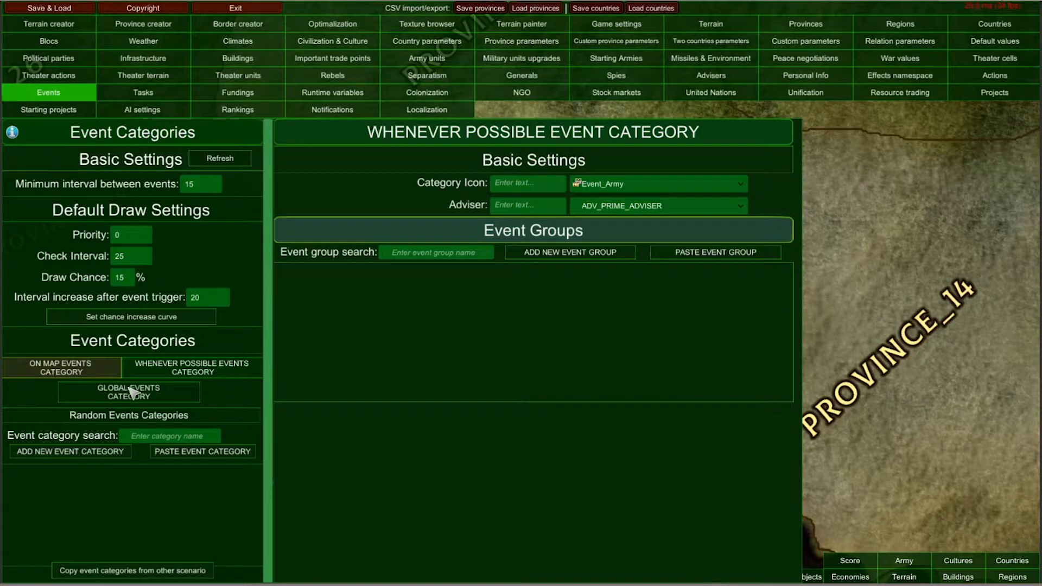
pyautogui.click(149, 390)
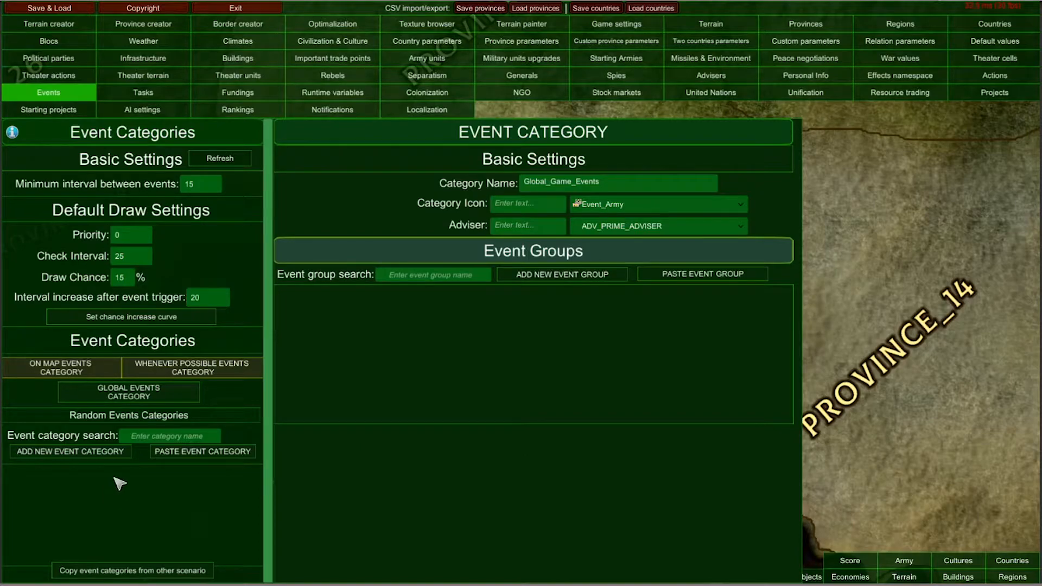
# Add a new random event category and open its settings.
pyautogui.click(19, 456)
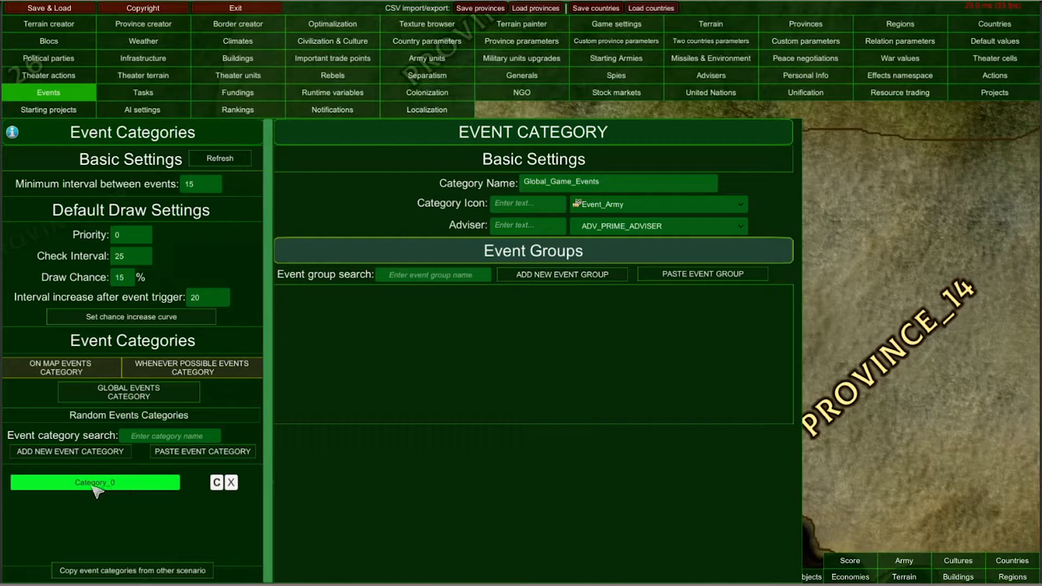
pyautogui.click(111, 484)
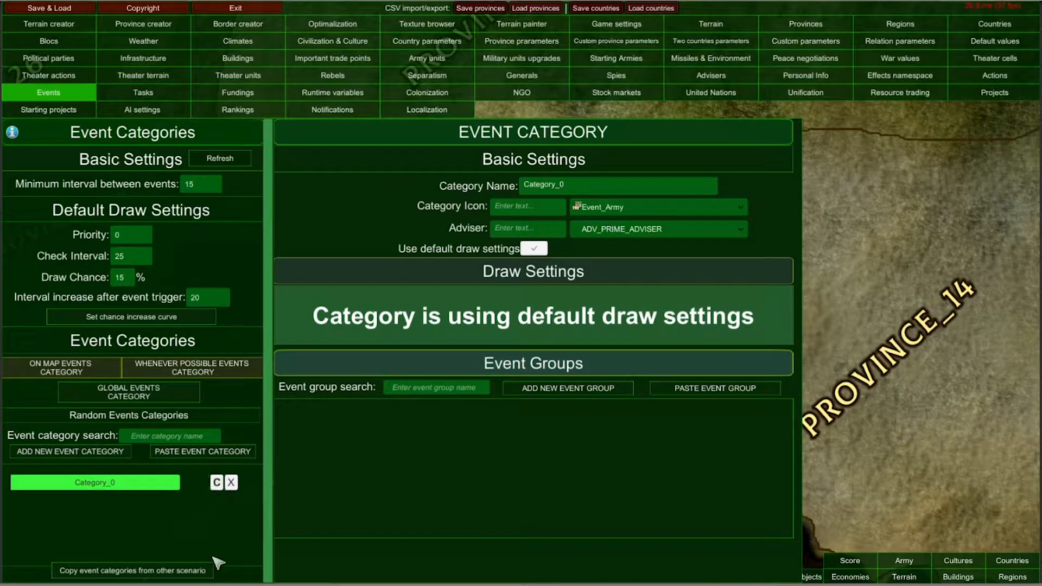
# Paste a duplicate of the random event category and delete one of the two copies.
pyautogui.click(204, 455)
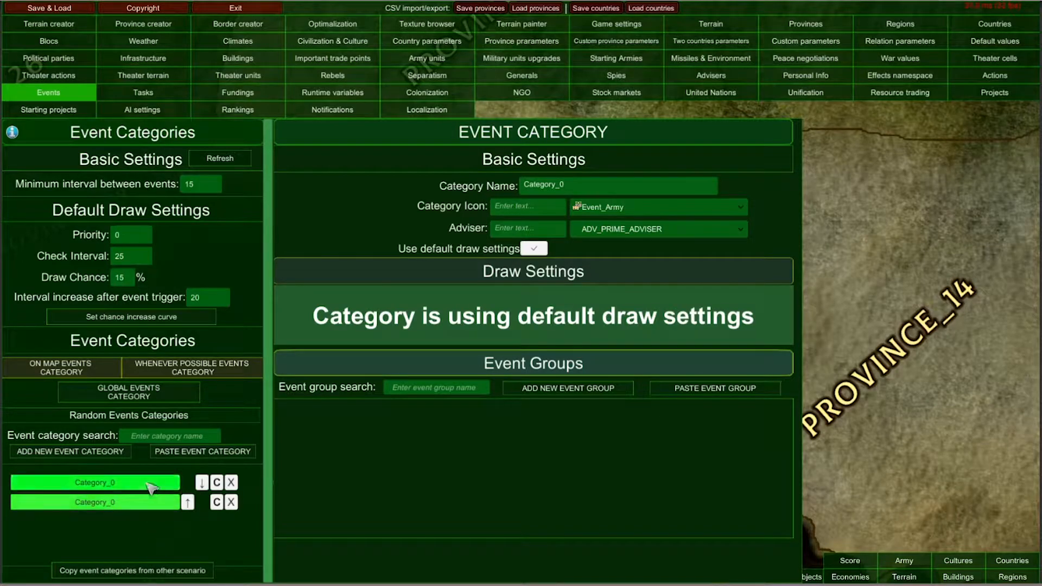
pyautogui.click(143, 486)
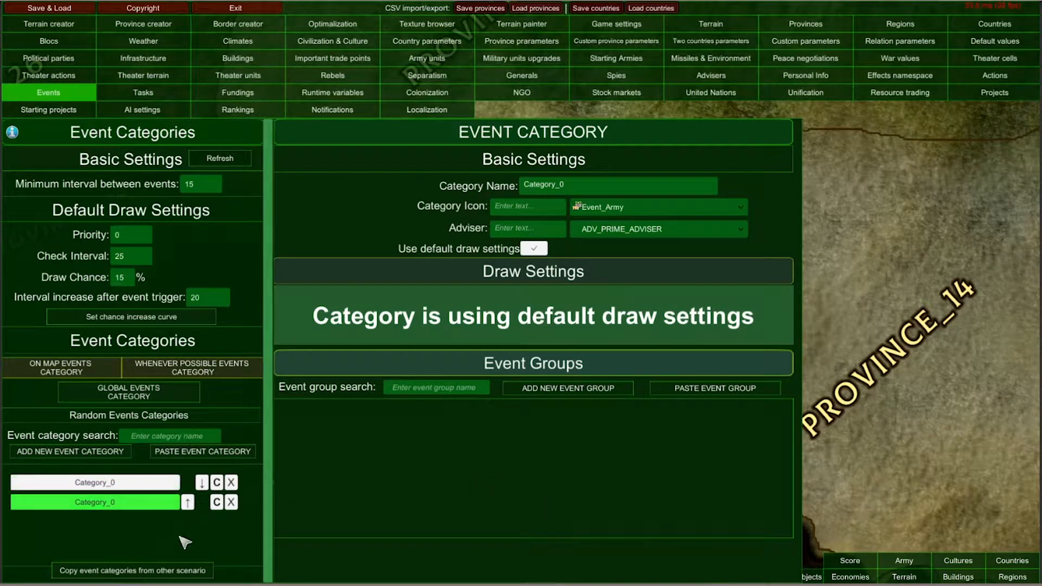
pyautogui.click(231, 503)
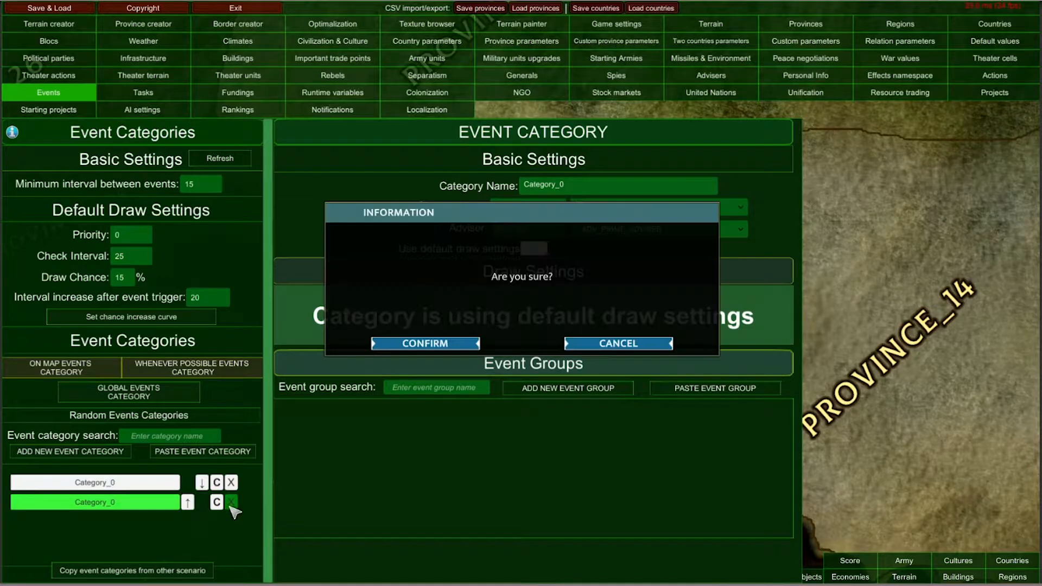
pyautogui.click(426, 345)
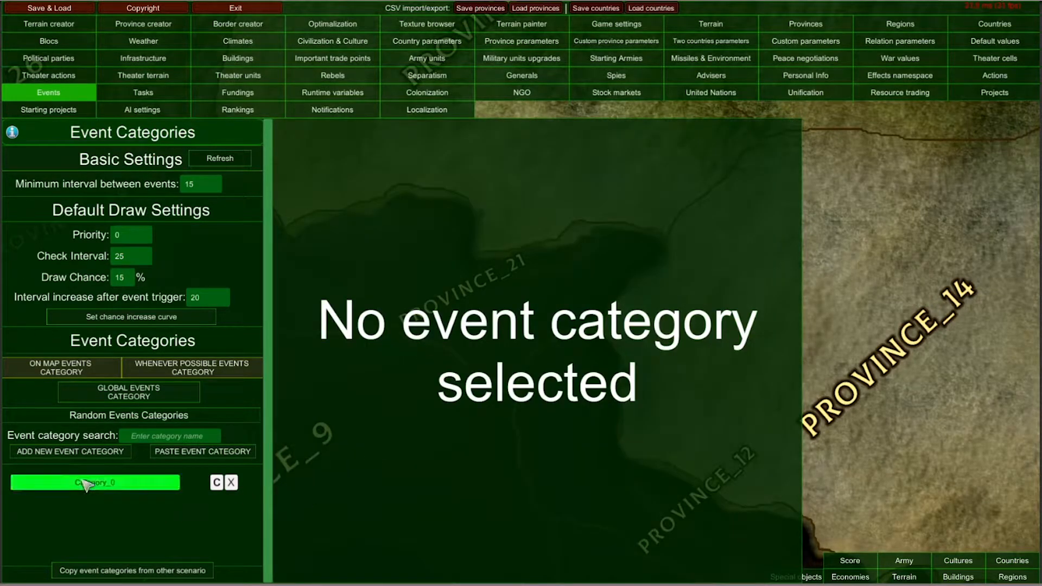
# Name the random event category "Economy events" and set its icon to Event_Trade.
pyautogui.click(84, 487)
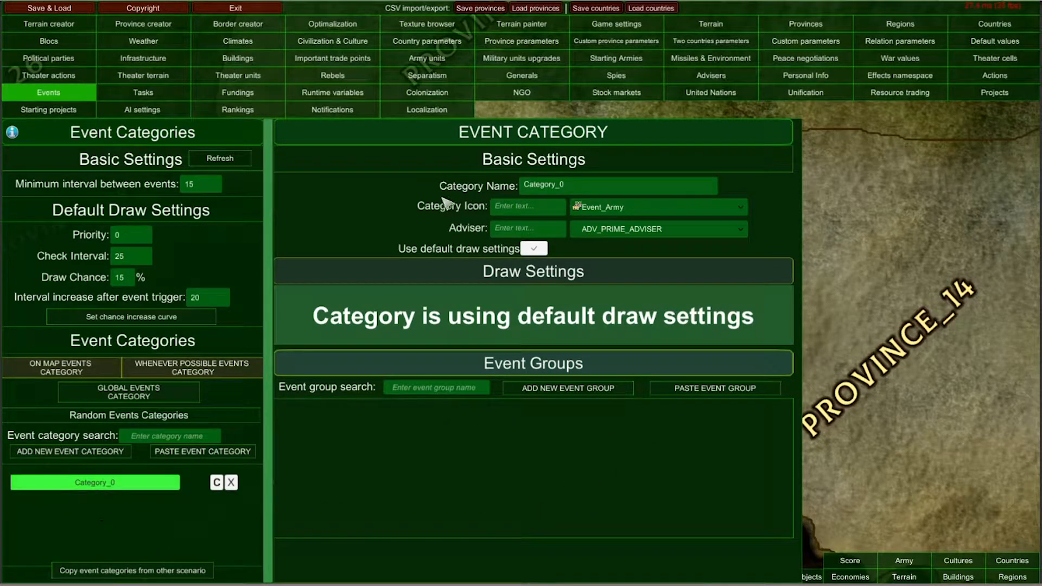
pyautogui.click(584, 190)
pyautogui.write('Economy events')
pyautogui.click(617, 209)
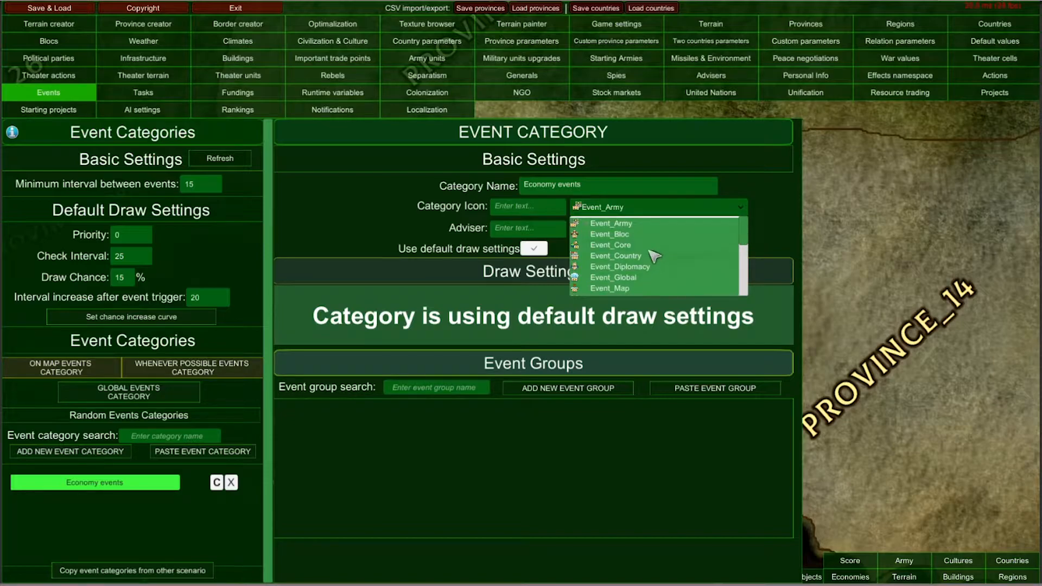
pyautogui.scroll(-1, 662, 244)
pyautogui.scroll(-2, 670, 231)
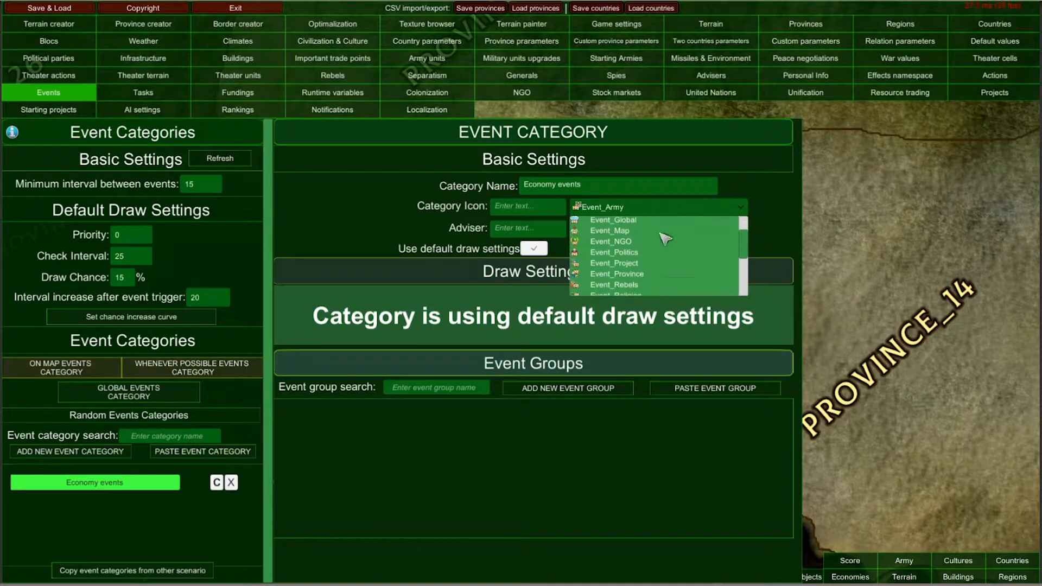
pyautogui.click(667, 233)
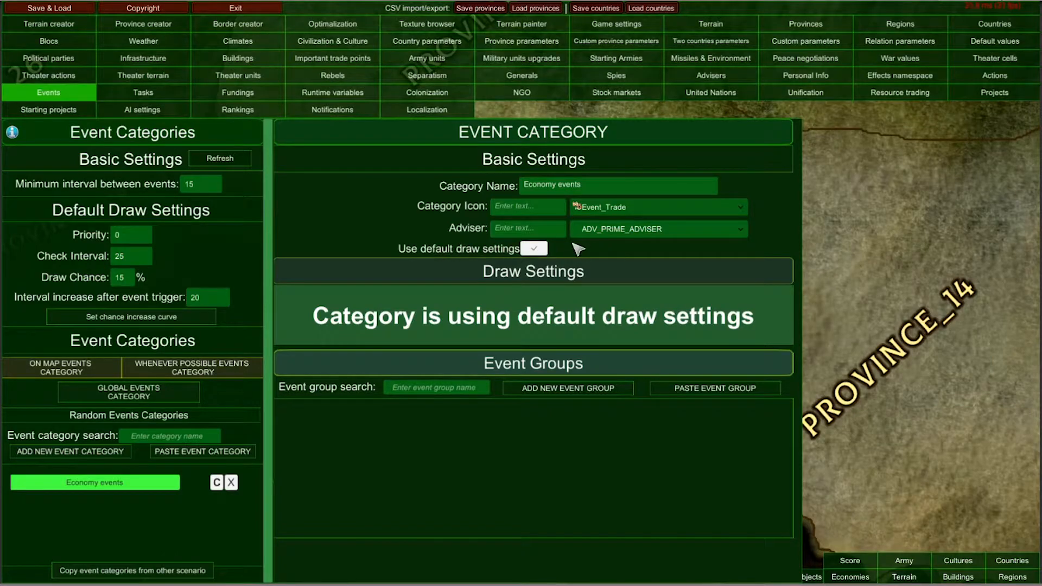
# Choose ADV_PRIME_ADVISER as the adviser for the Economy events category.
pyautogui.click(597, 231)
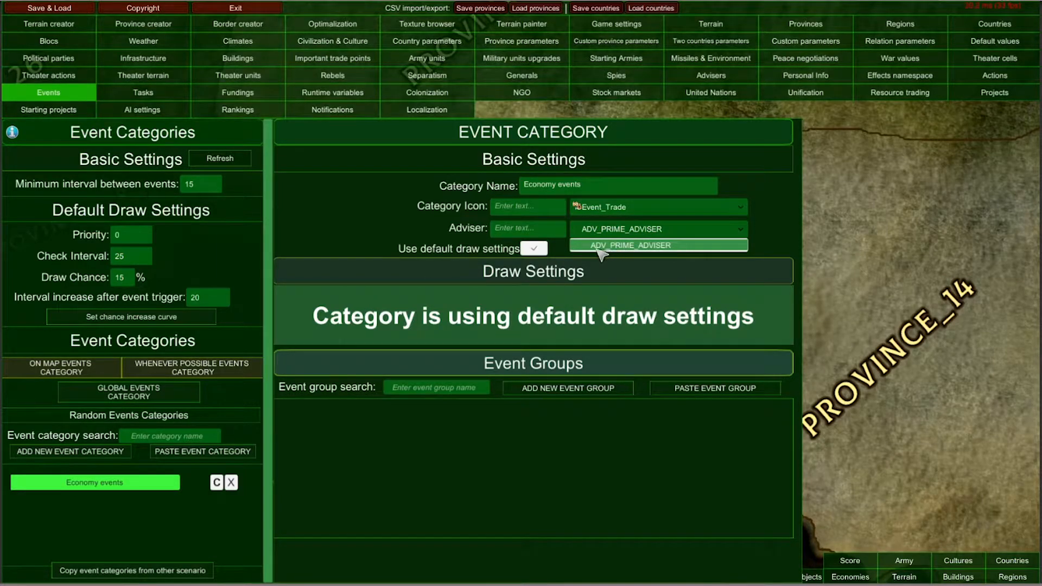
pyautogui.click(697, 247)
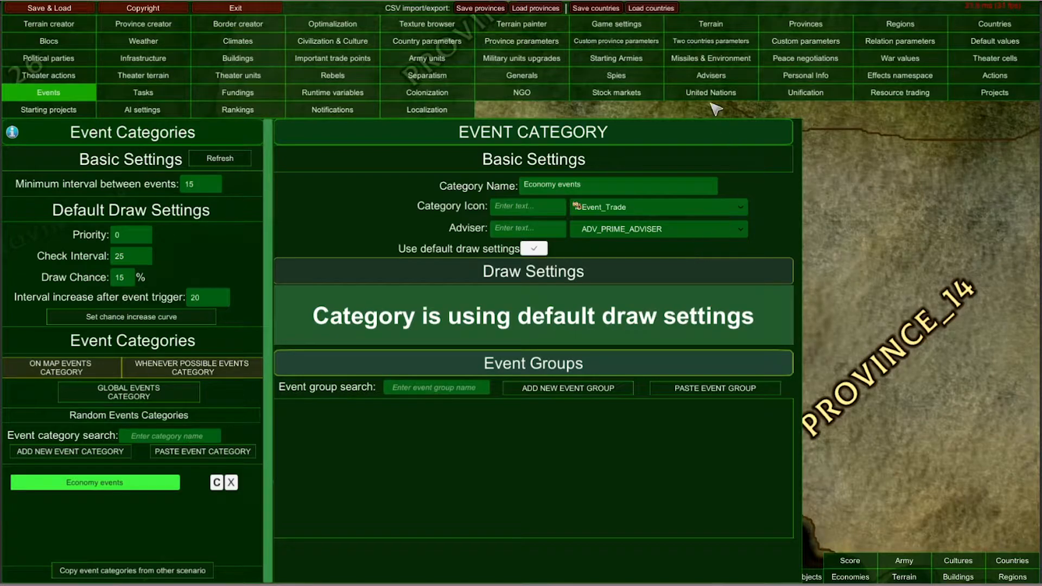
pyautogui.click(627, 229)
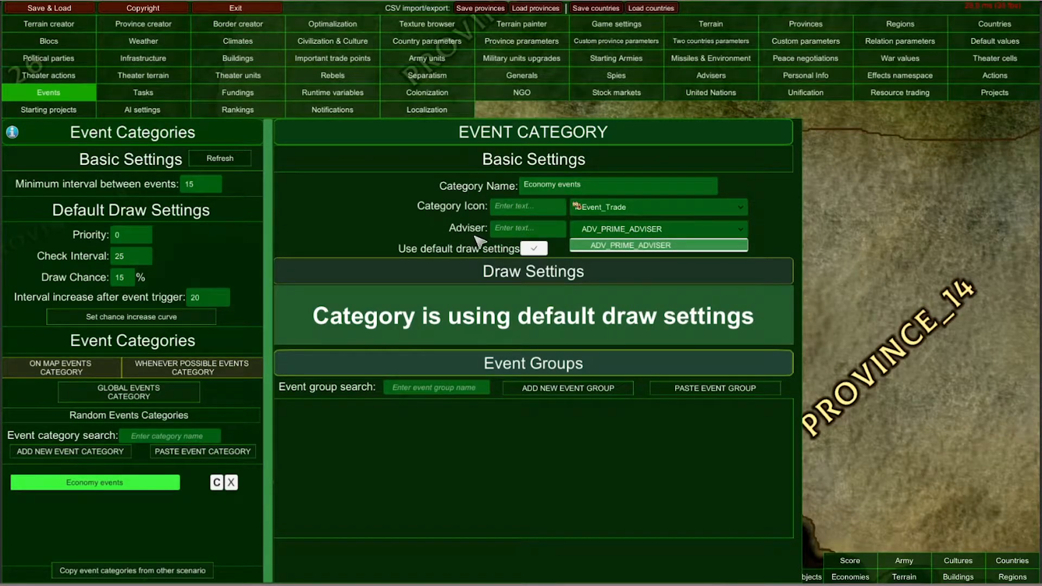
pyautogui.click(636, 244)
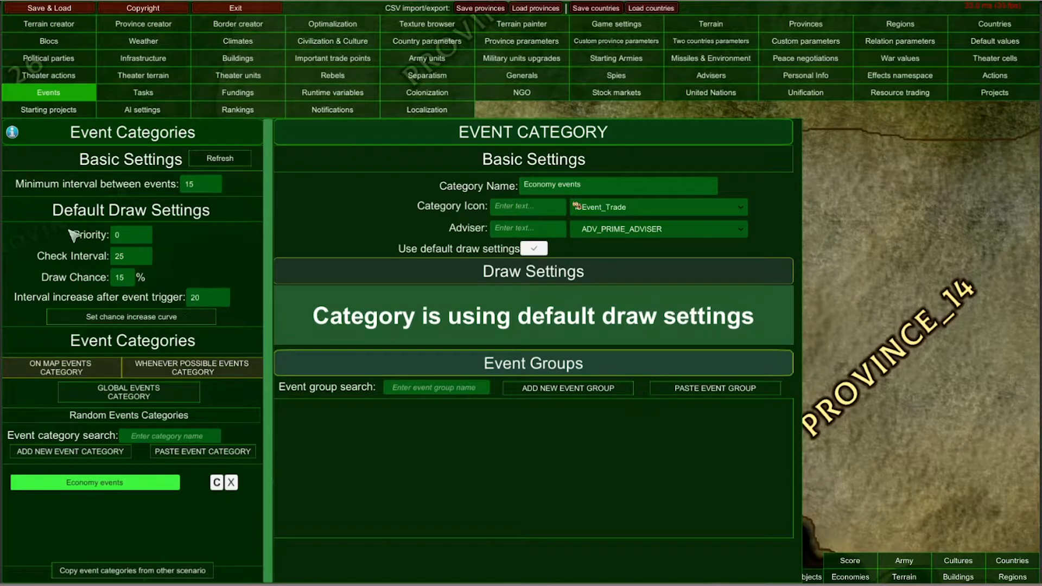
# Turn off the category's default draw settings, try a custom check interval, and turn the default draw settings back on.
pyautogui.click(534, 249)
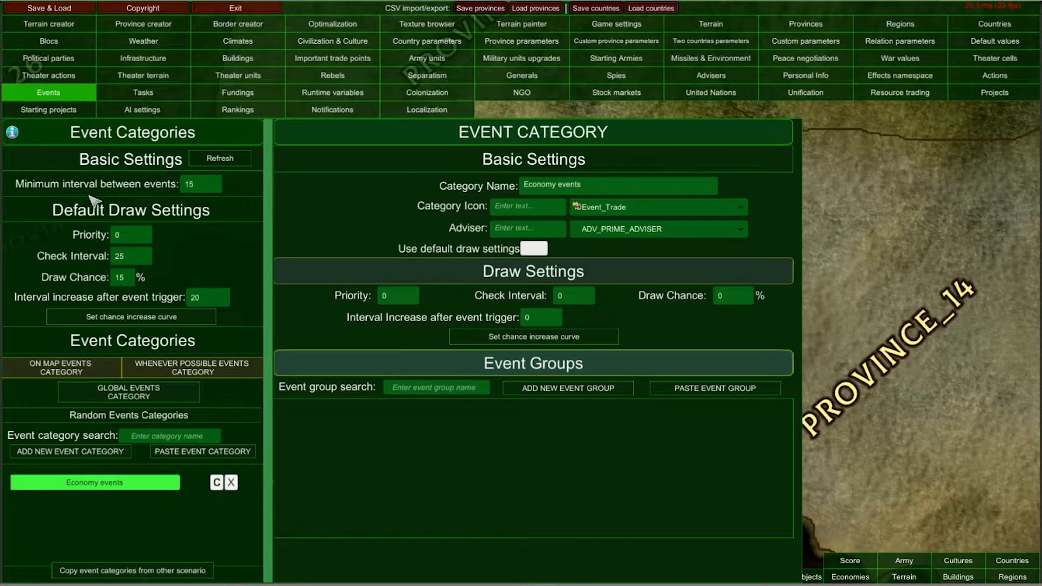
pyautogui.click(565, 298)
pyautogui.write('1')
pyautogui.click(559, 297)
pyautogui.click(395, 300)
pyautogui.click(535, 250)
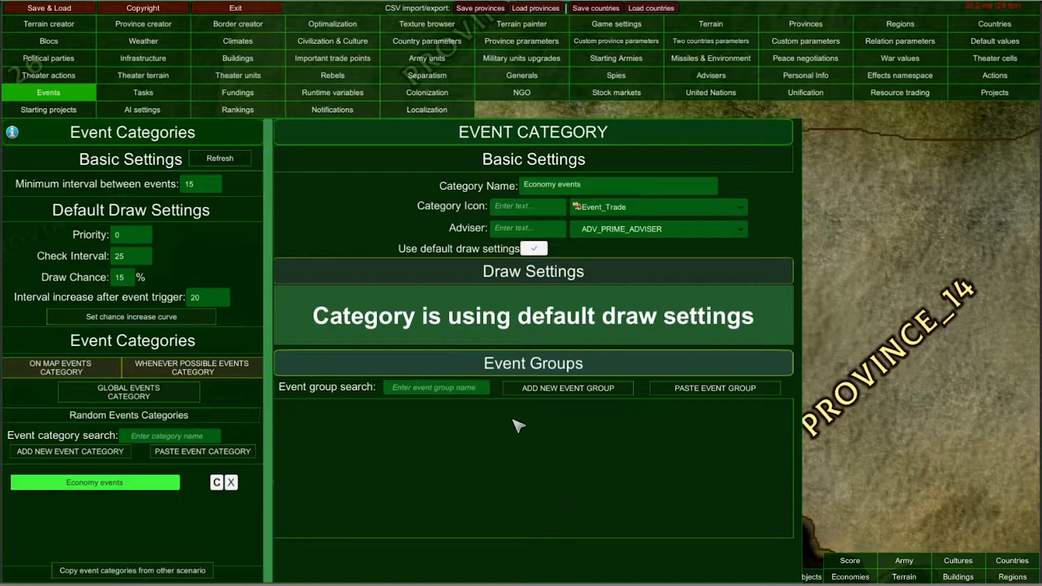
# Add a new event group to the Economy events category and open its settings.
pyautogui.click(535, 395)
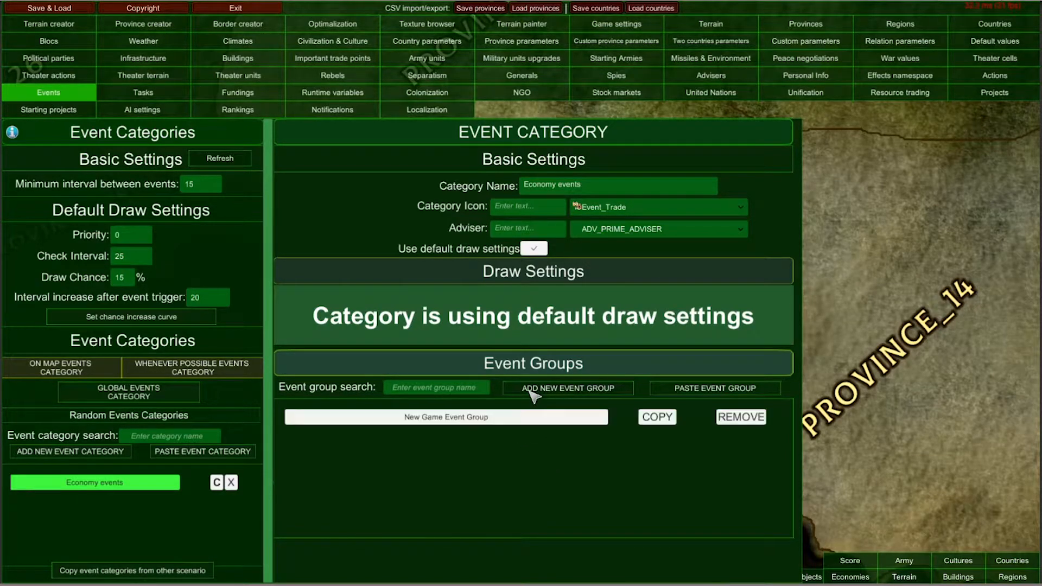
pyautogui.click(458, 419)
pyautogui.moveTo(539, 553); pyautogui.dragTo(564, 313)
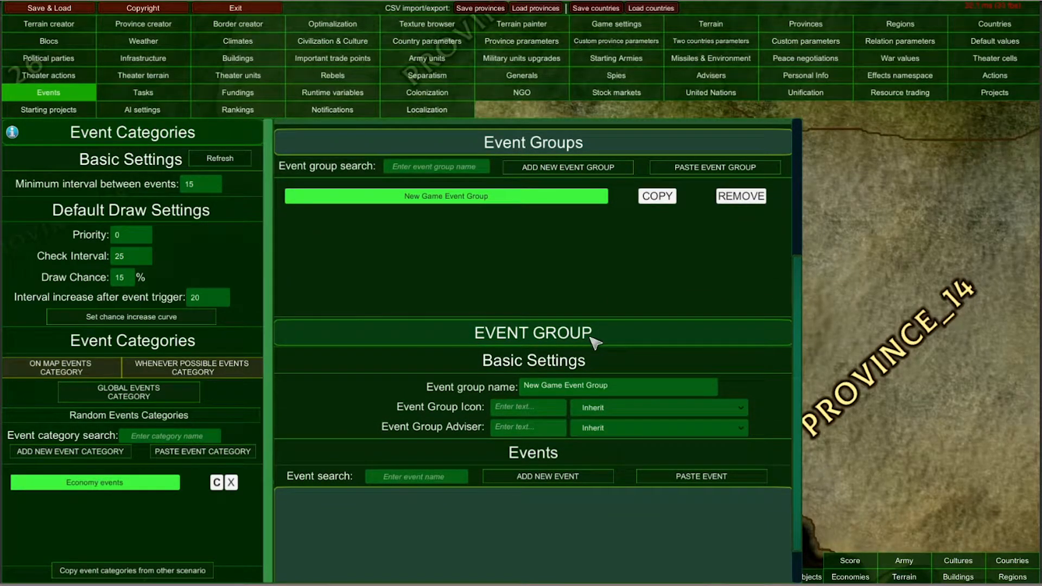
pyautogui.scroll(-1, 576, 329)
pyautogui.moveTo(583, 311); pyautogui.dragTo(600, 340)
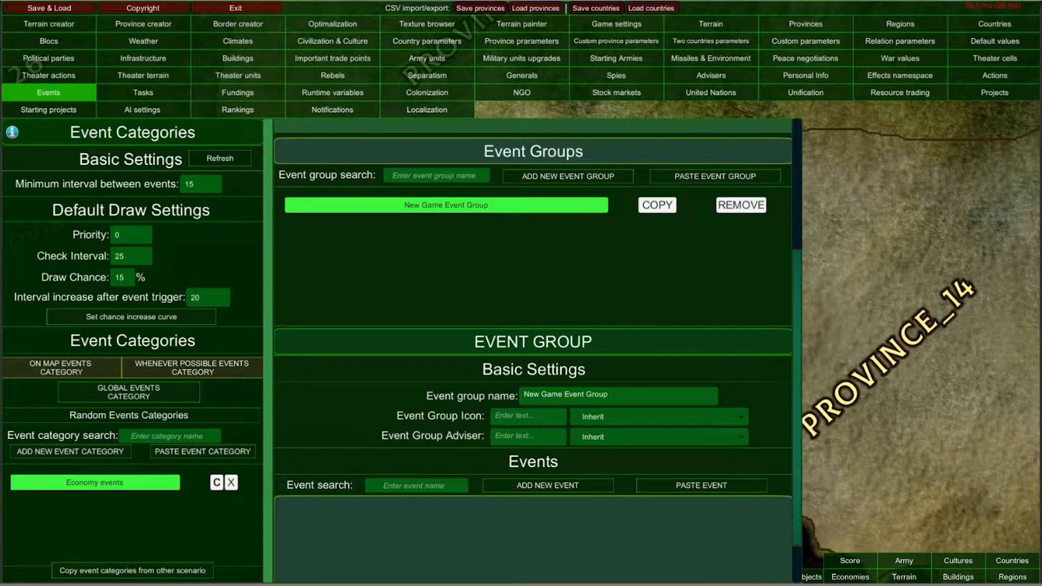
# Copy and paste the event group, and remove the second group in the list.
pyautogui.click(659, 205)
pyautogui.click(700, 176)
pyautogui.click(532, 228)
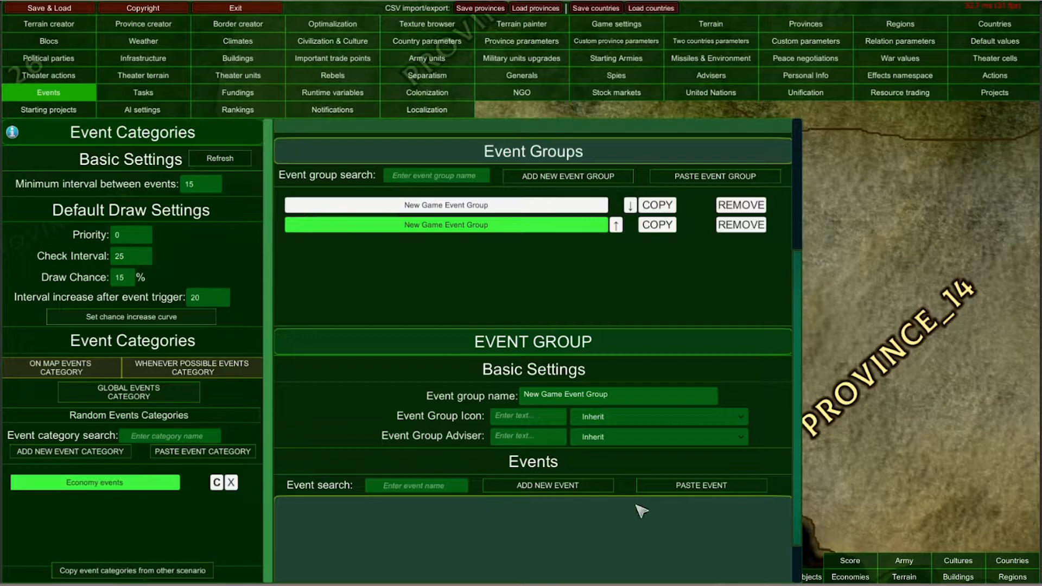
pyautogui.click(739, 227)
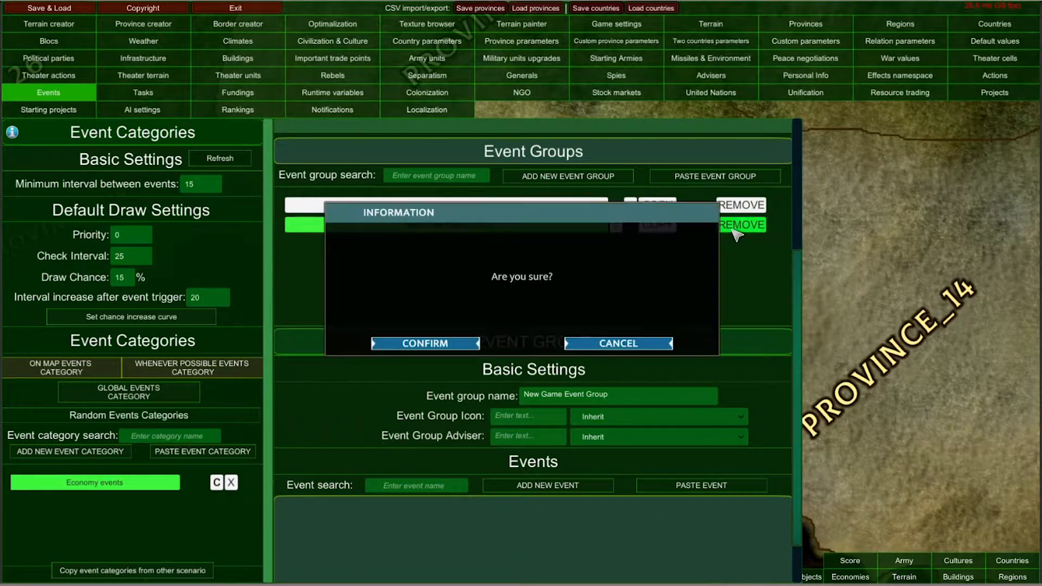
pyautogui.click(455, 349)
# Confirm the removal of the duplicate event group and rename the remaining group as Economy Crash.
pyautogui.click(467, 416)
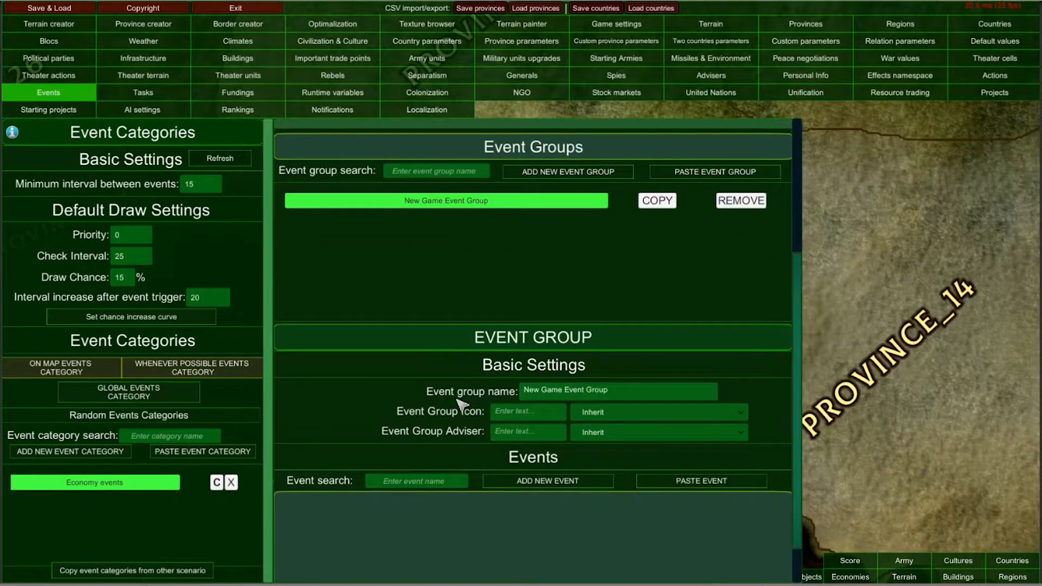
pyautogui.click(637, 400)
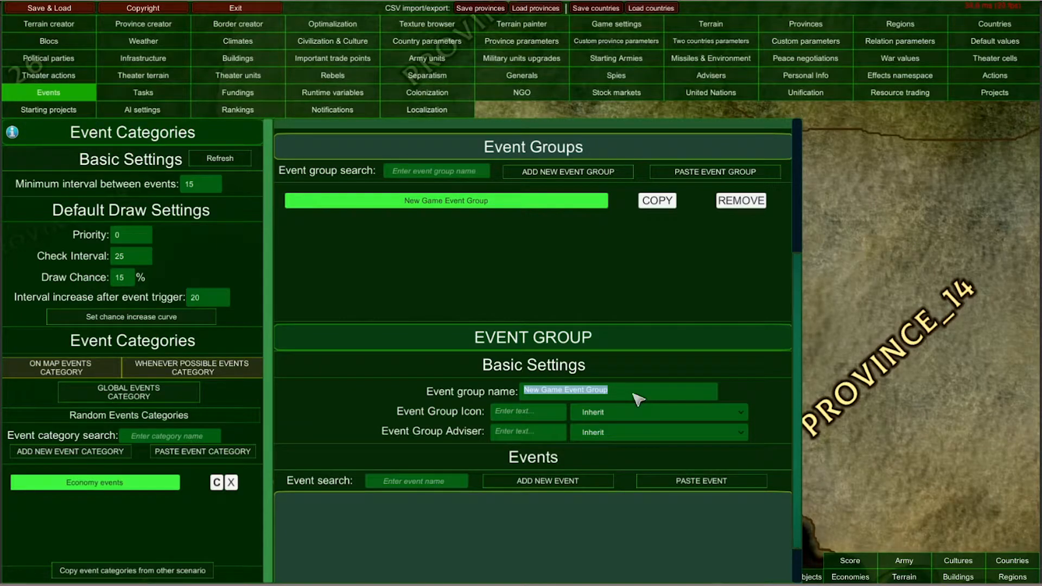
pyautogui.write('Economy')
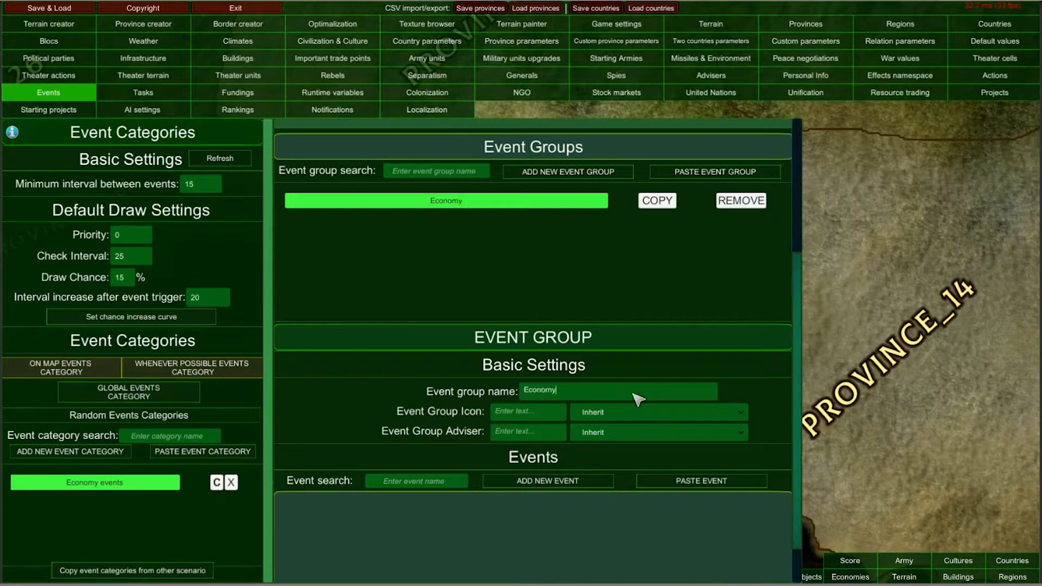
pyautogui.write(' Crash')
pyautogui.scroll(-1, 626, 348)
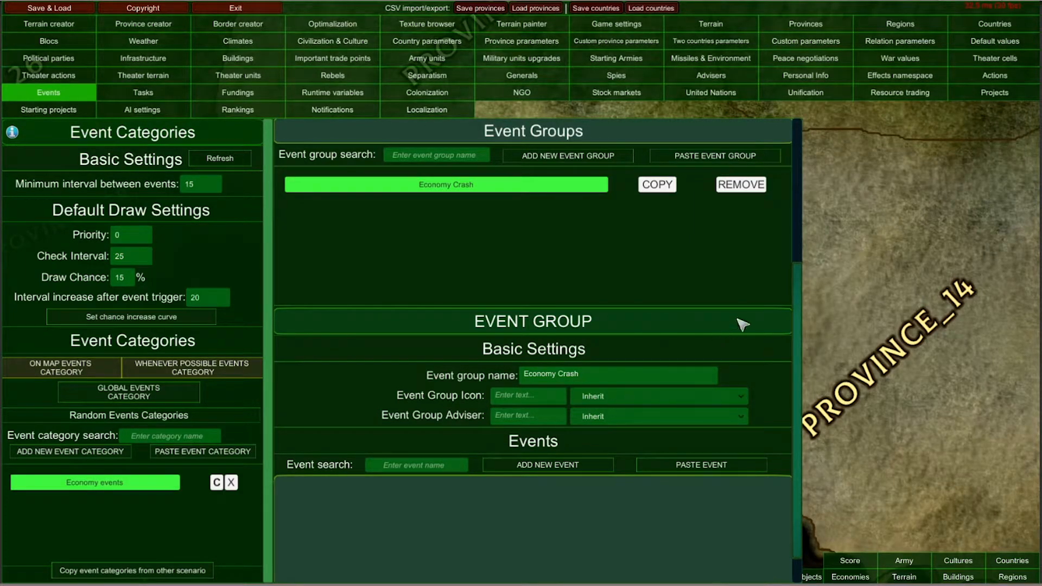
# Review the Economy events category's icon, adviser and draw settings and the icon choices offered for the Economy Crash group.
pyautogui.scroll(3, 740, 324)
pyautogui.scroll(1, 662, 190)
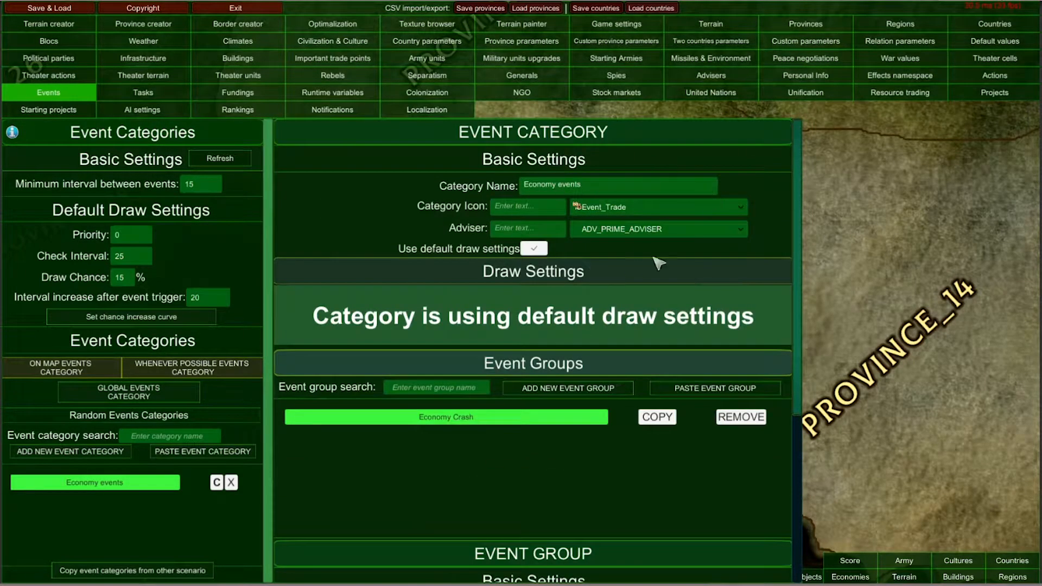
pyautogui.scroll(-5, 730, 250)
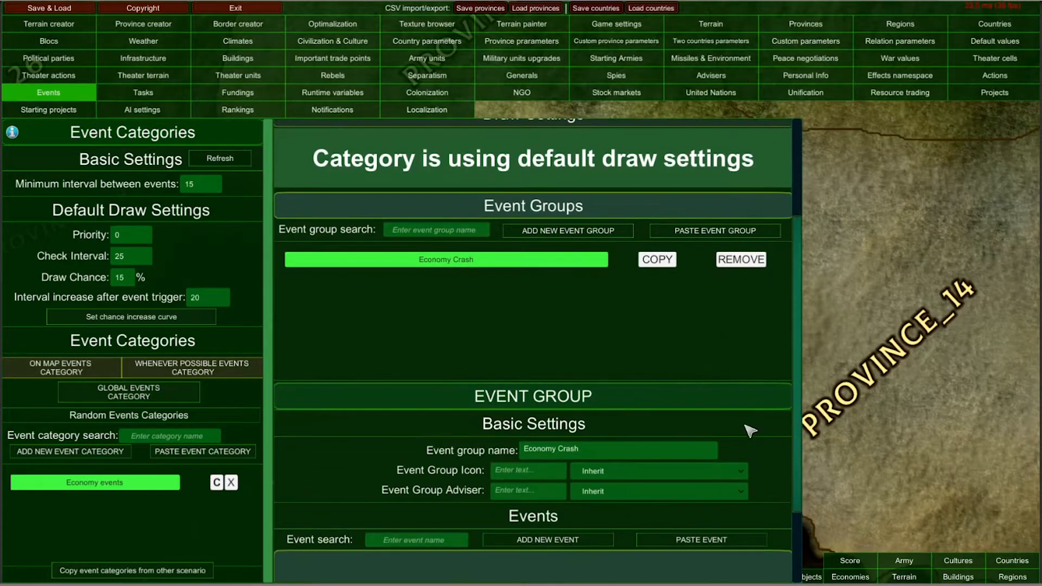
pyautogui.click(669, 385)
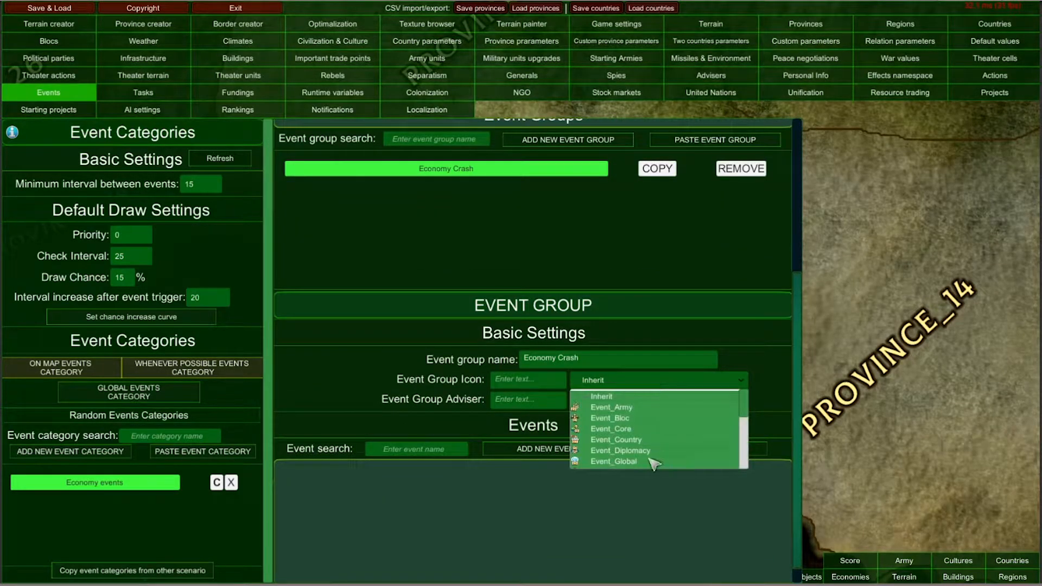
pyautogui.scroll(-3, 654, 421)
pyautogui.scroll(3, 653, 415)
pyautogui.click(657, 386)
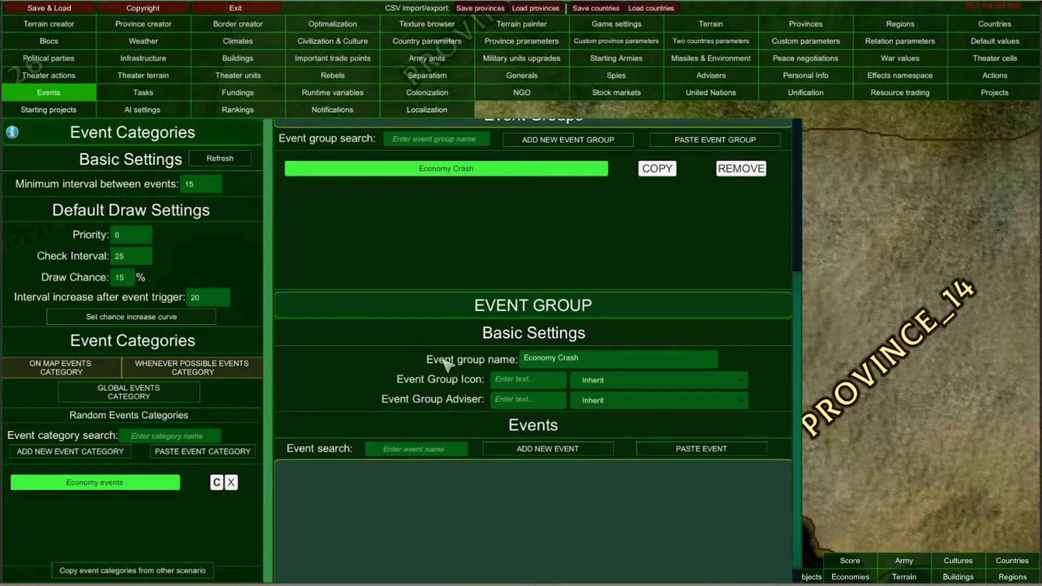
pyautogui.scroll(4, 477, 425)
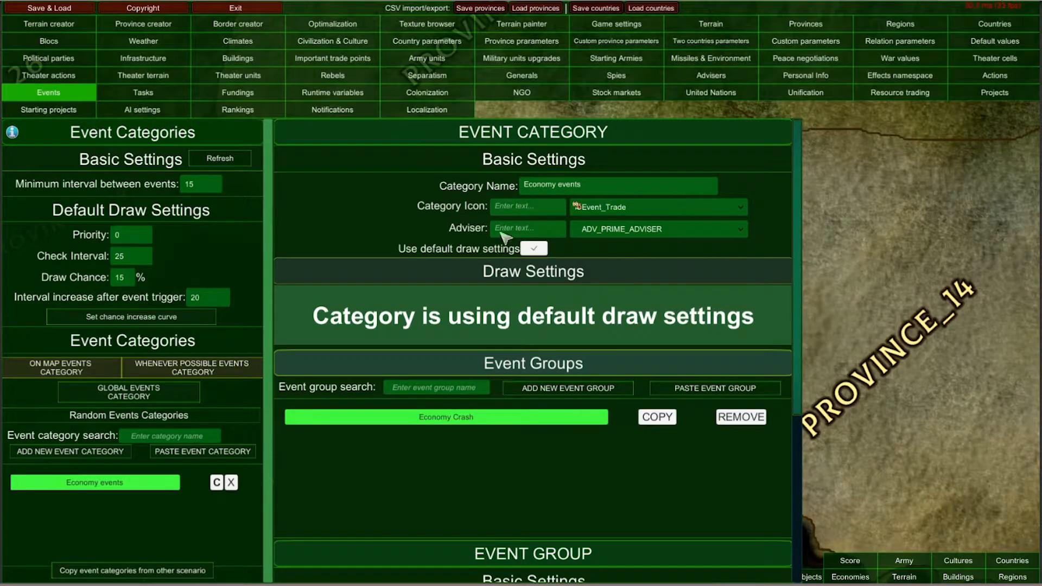
pyautogui.scroll(-3, 603, 353)
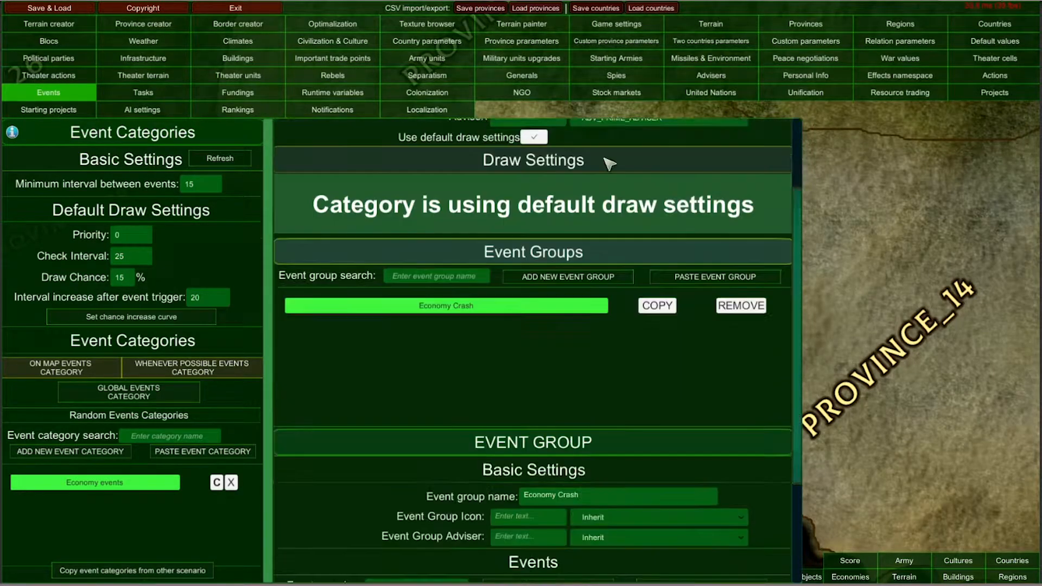
# Add a new event to the Economy Crash group and set its title loc key to Market Crash.
pyautogui.scroll(-2, 649, 421)
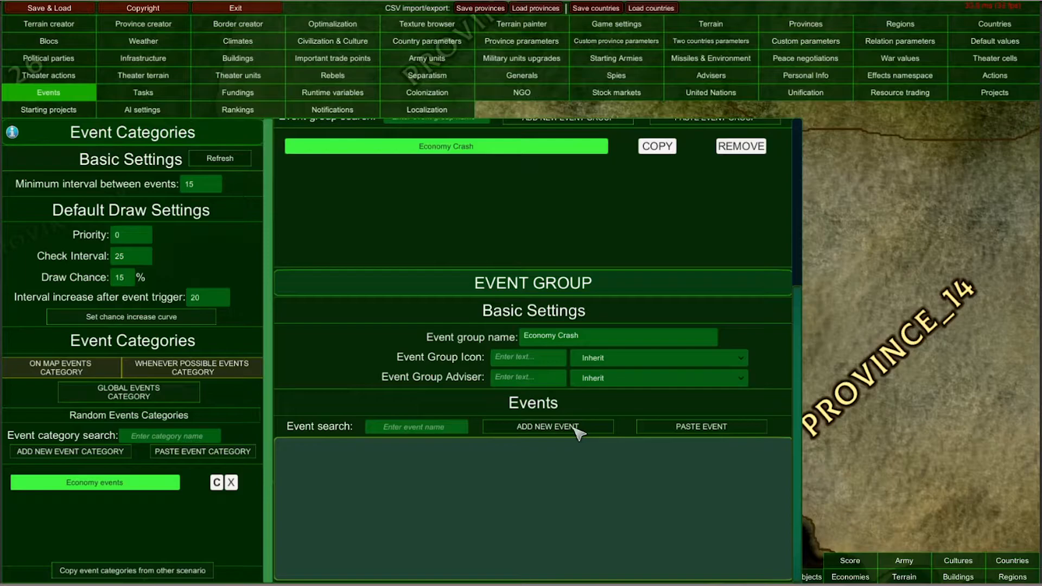
pyautogui.click(575, 429)
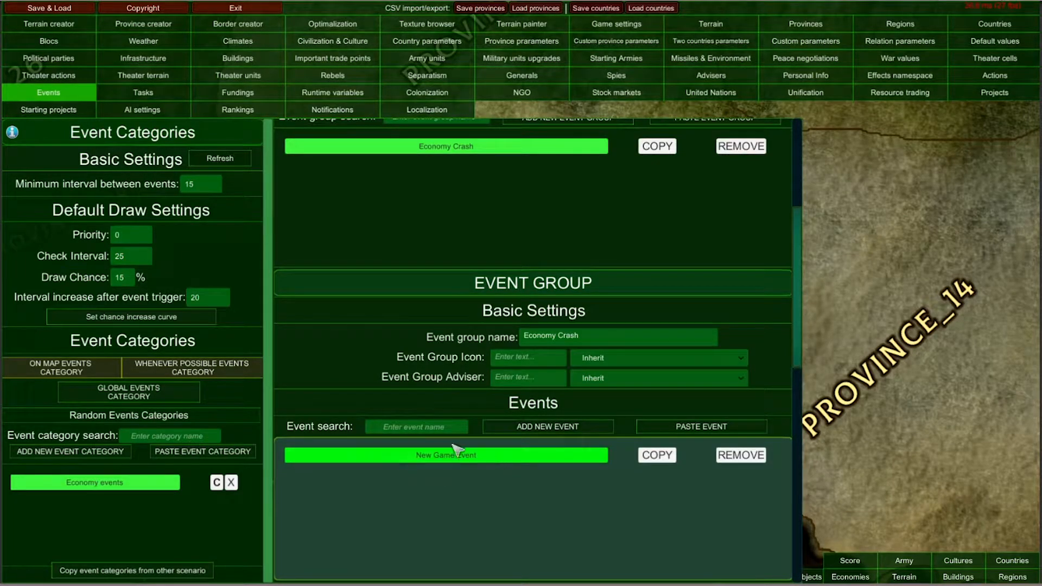
pyautogui.click(442, 461)
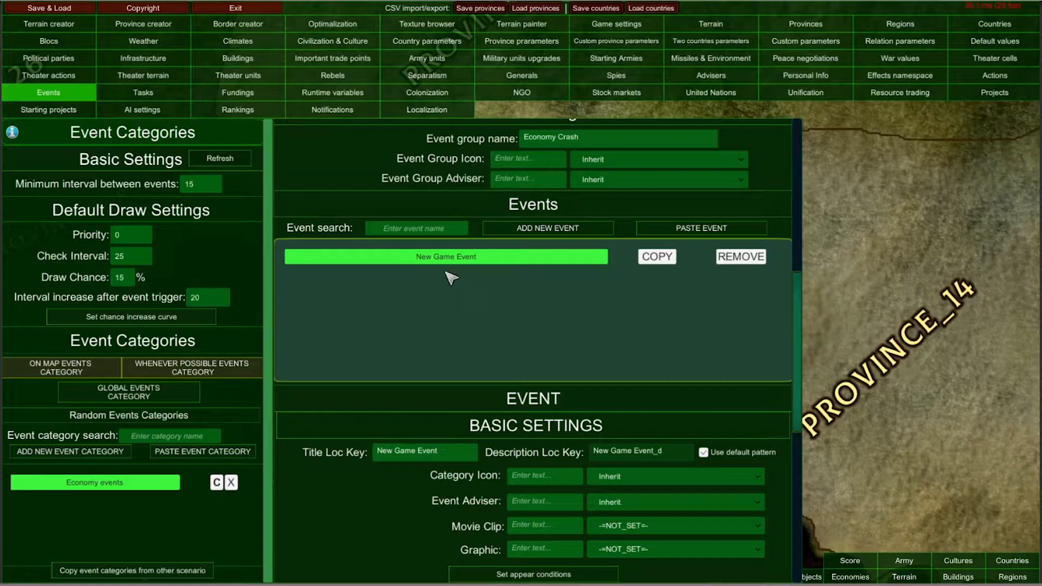
pyautogui.scroll(-1, 548, 374)
pyautogui.scroll(-3, 556, 378)
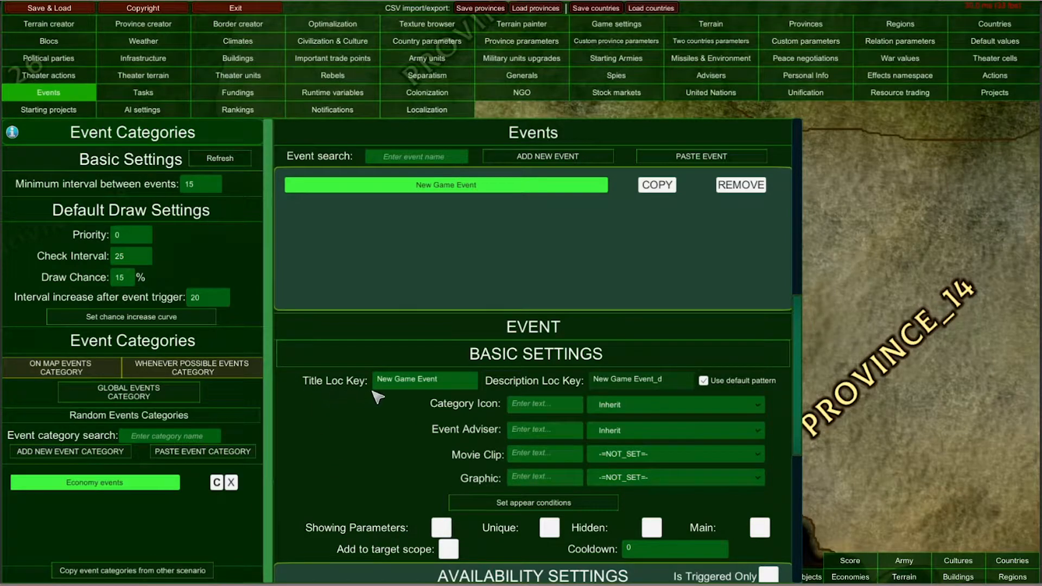
pyautogui.click(456, 389)
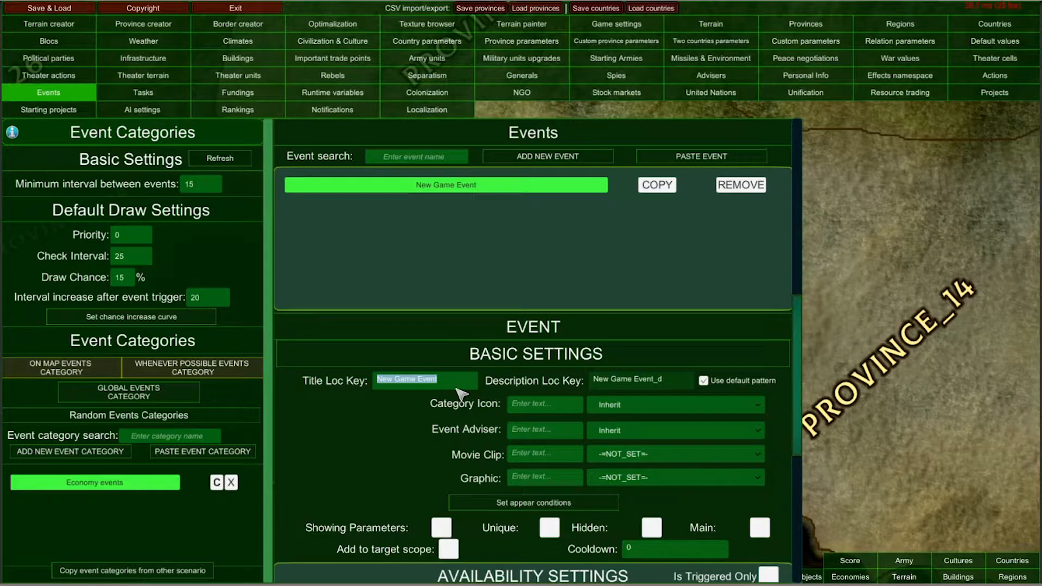
pyautogui.write('Market Crash')
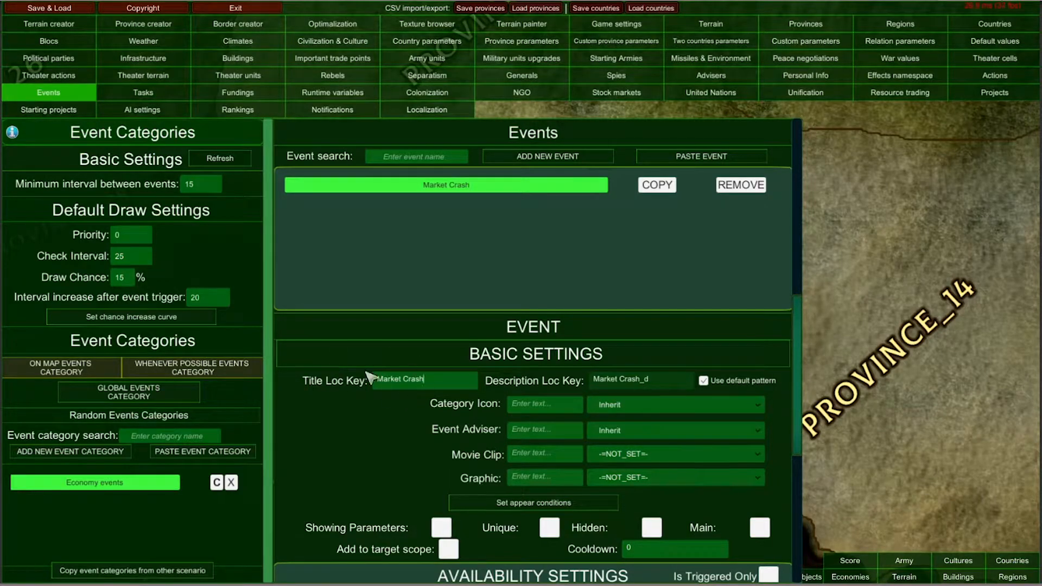
# Try "Custom Description" as the event's description loc key and restore the default pattern.
pyautogui.click(704, 382)
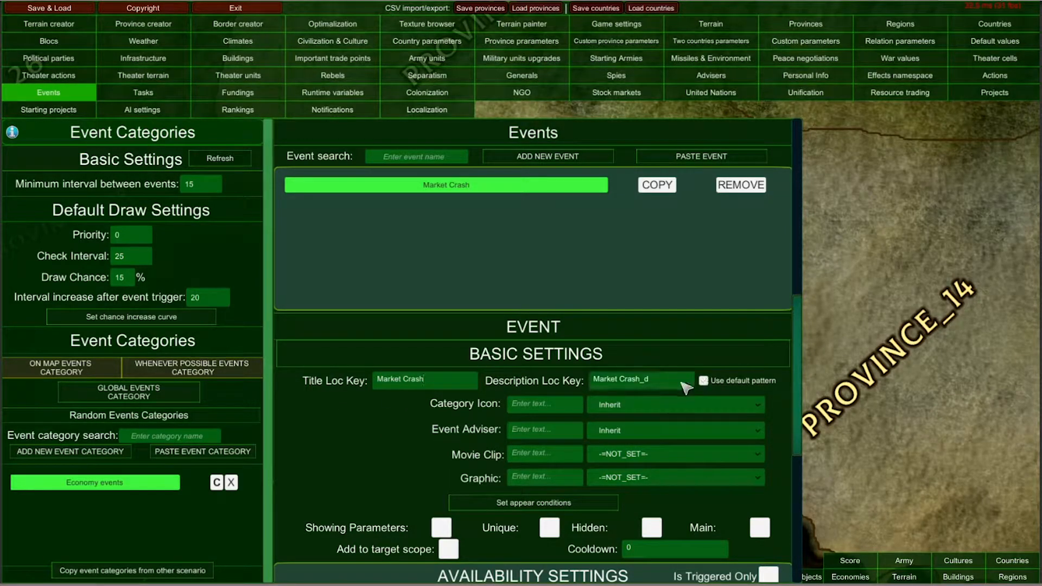
pyautogui.write('Custom Description')
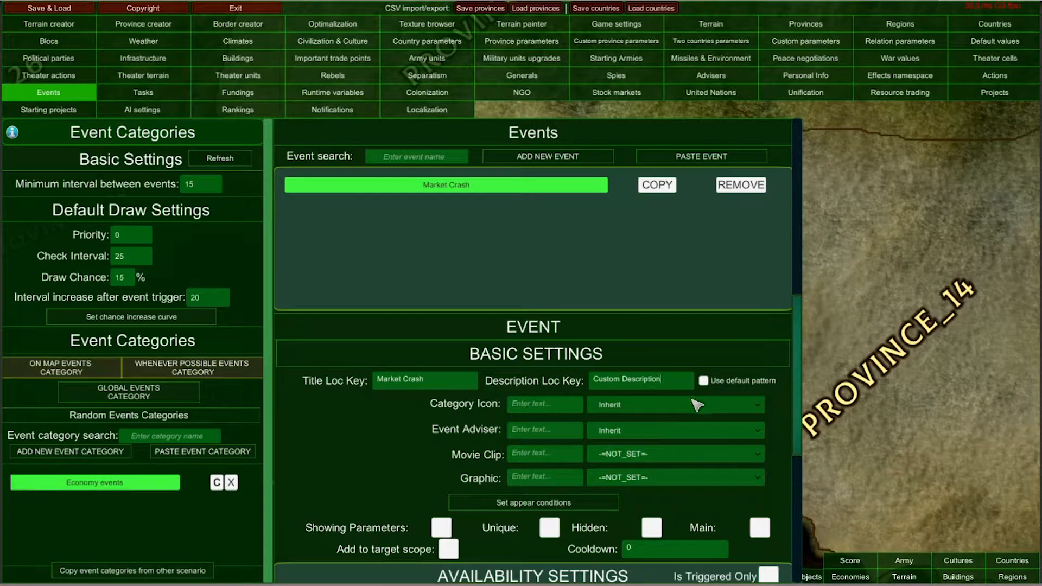
pyautogui.click(704, 381)
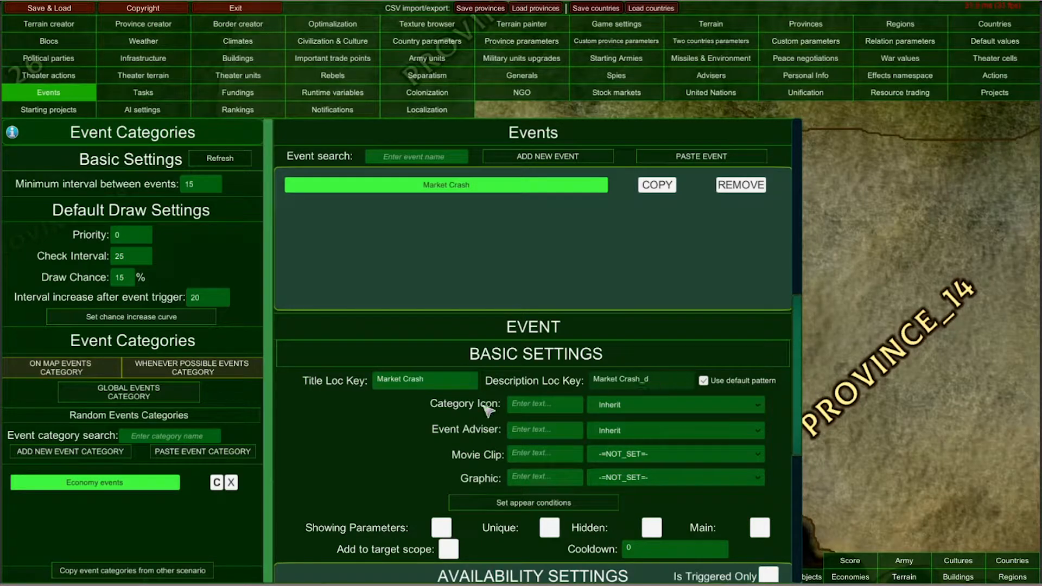
# Look through the category icons offered for the Market Crash event, keeping Inherit.
pyautogui.scroll(-3, 346, 263)
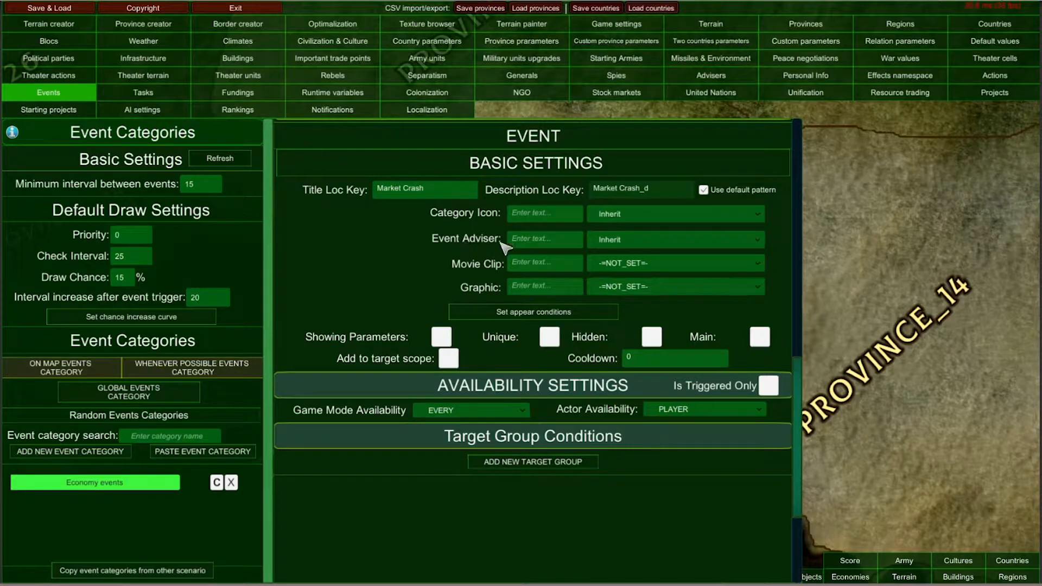
pyautogui.click(631, 218)
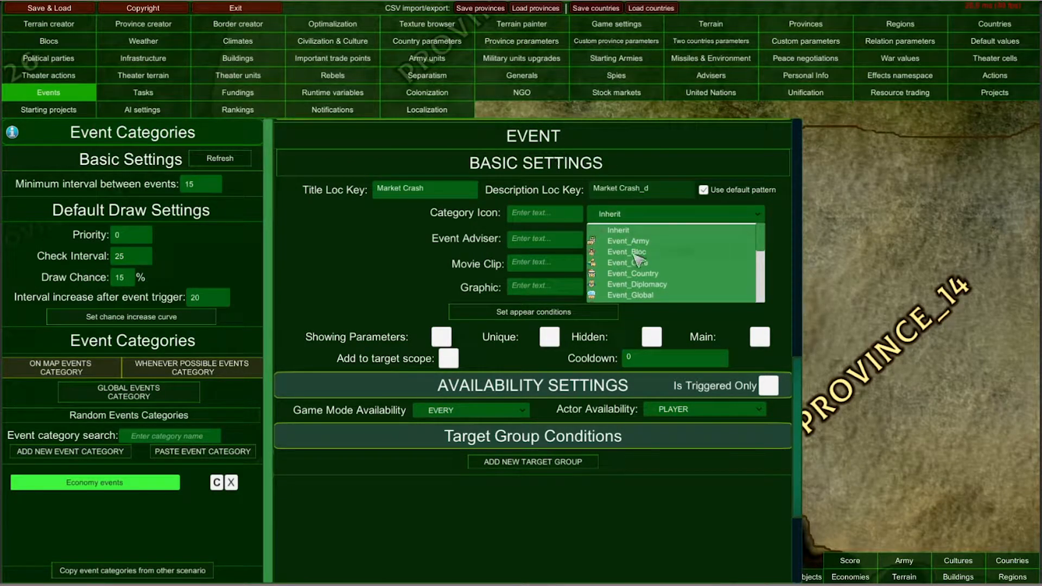
pyautogui.scroll(-5, 654, 290)
pyautogui.moveTo(659, 99); pyautogui.dragTo(658, 287)
pyautogui.click(440, 265)
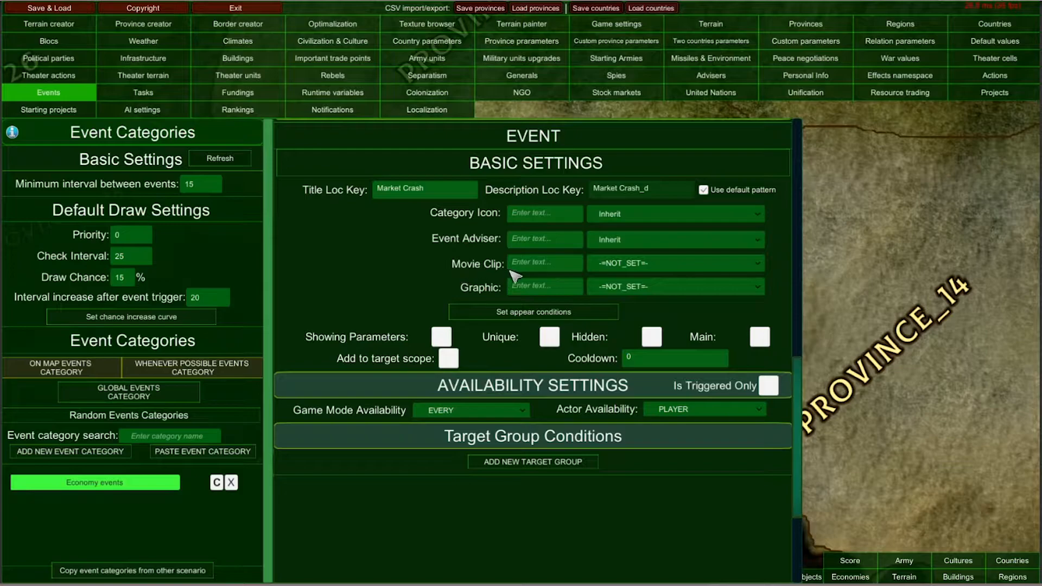
# Try Atomic bomb test Badger (1953) as the event's movie clip and reset the clip to NOT_SET.
pyautogui.click(634, 266)
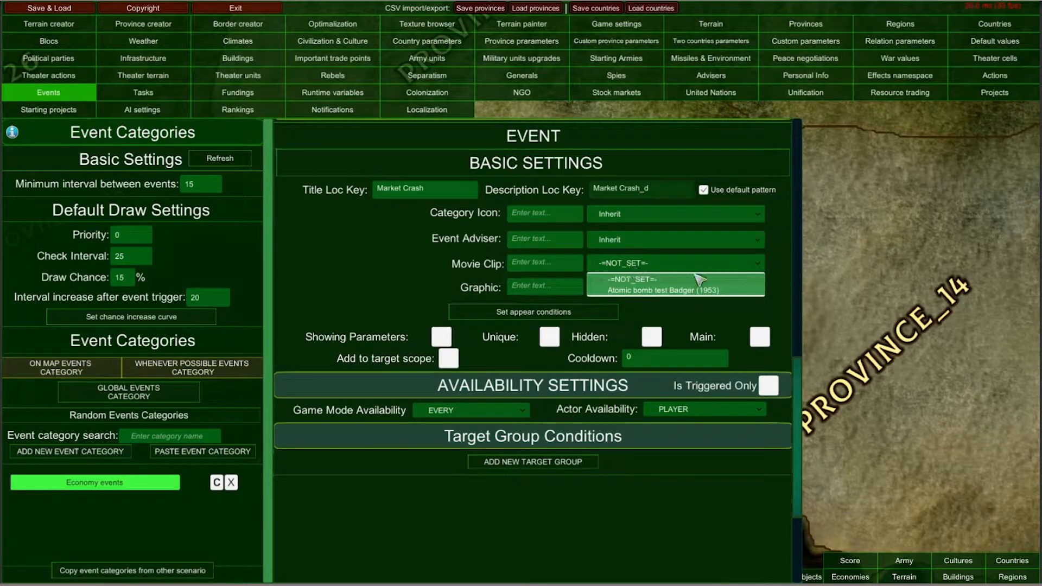
pyautogui.click(689, 291)
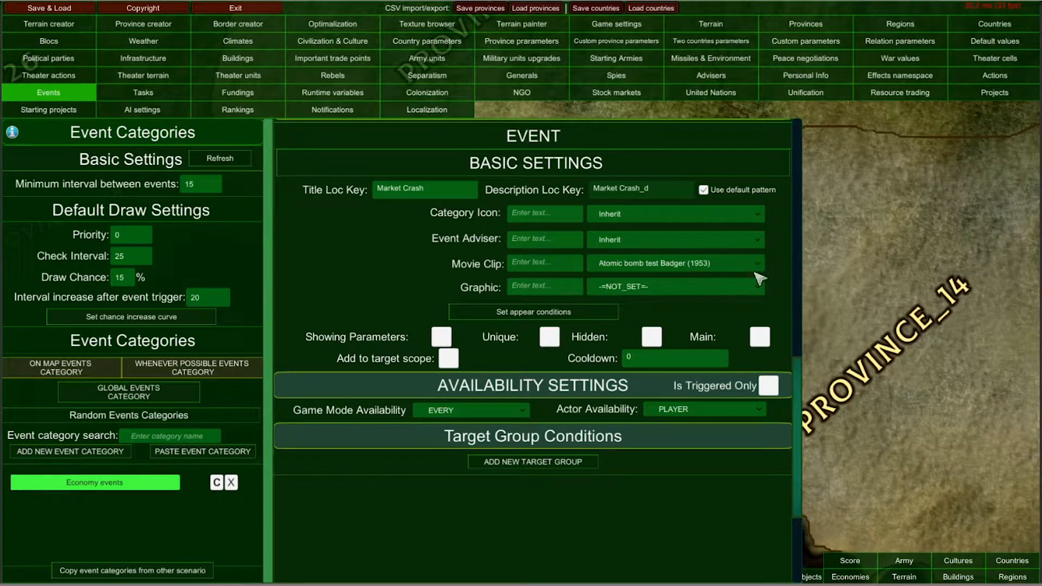
pyautogui.click(640, 264)
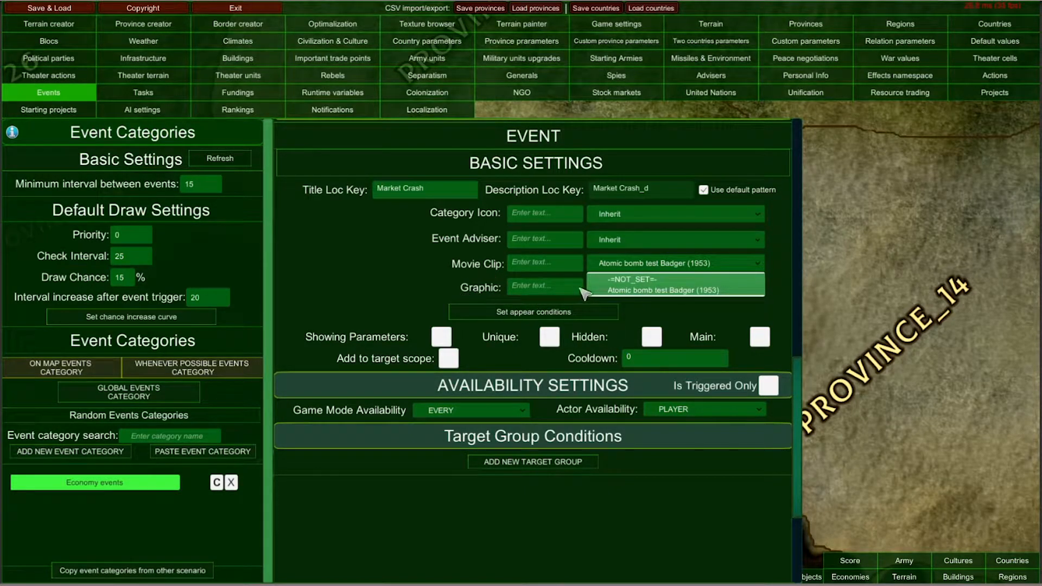
pyautogui.click(622, 280)
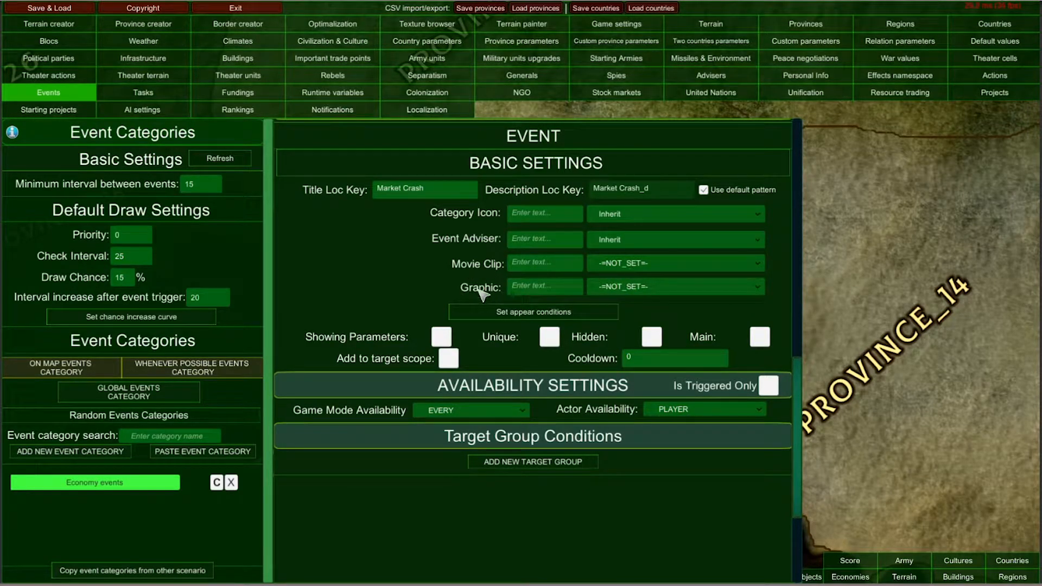
# Set the Market Crash event's graphic to economy_event_1 and take a look at its empty appear conditions editor.
pyautogui.click(657, 289)
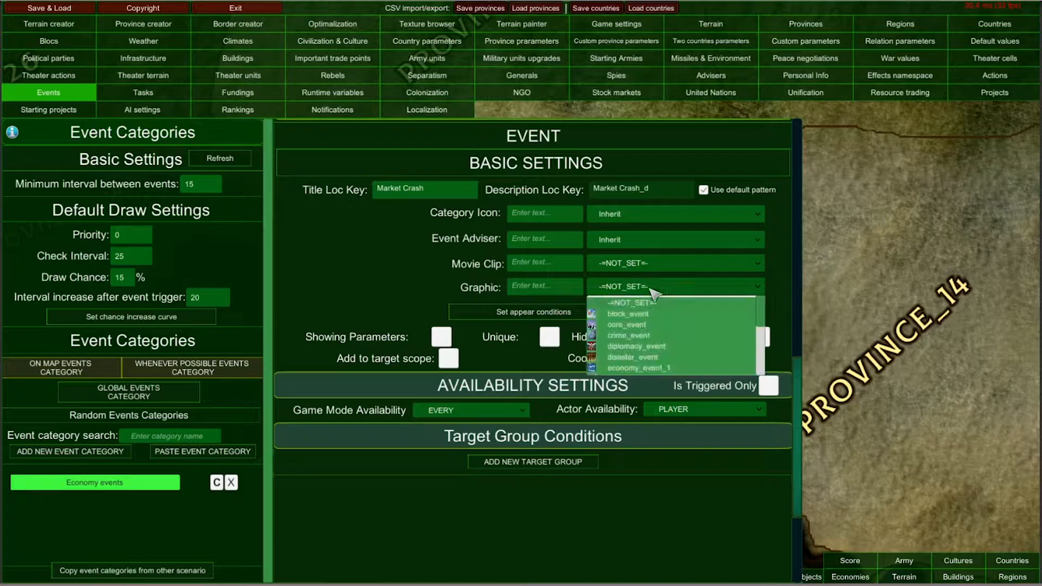
pyautogui.moveTo(667, 359); pyautogui.dragTo(678, 298)
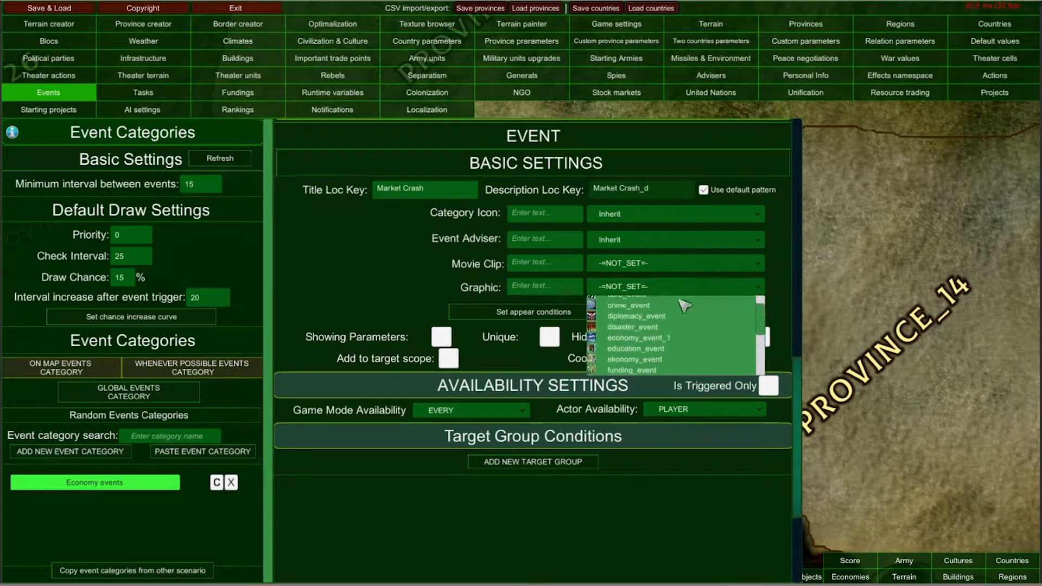
pyautogui.click(614, 341)
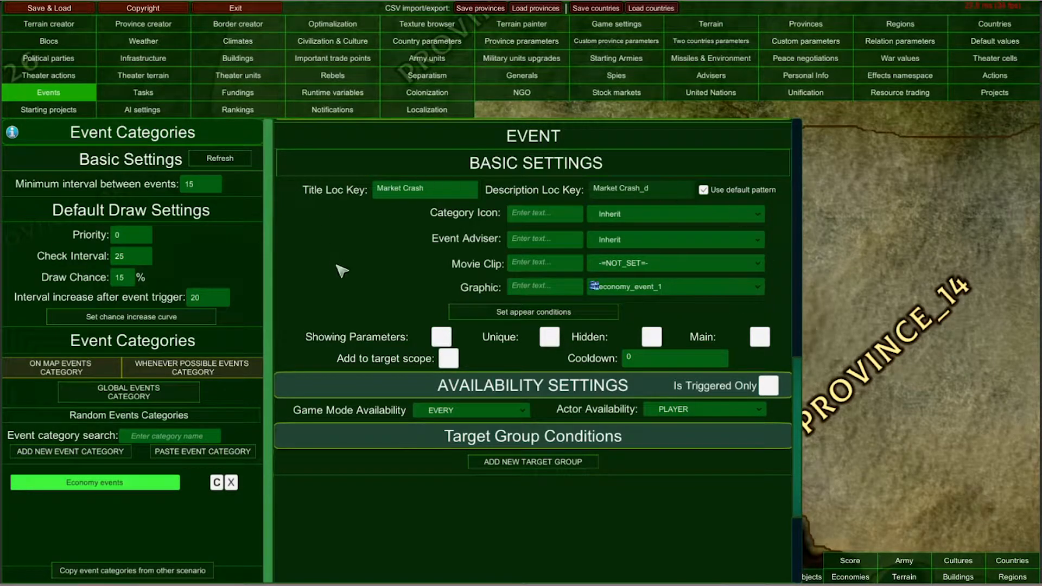
pyautogui.click(482, 319)
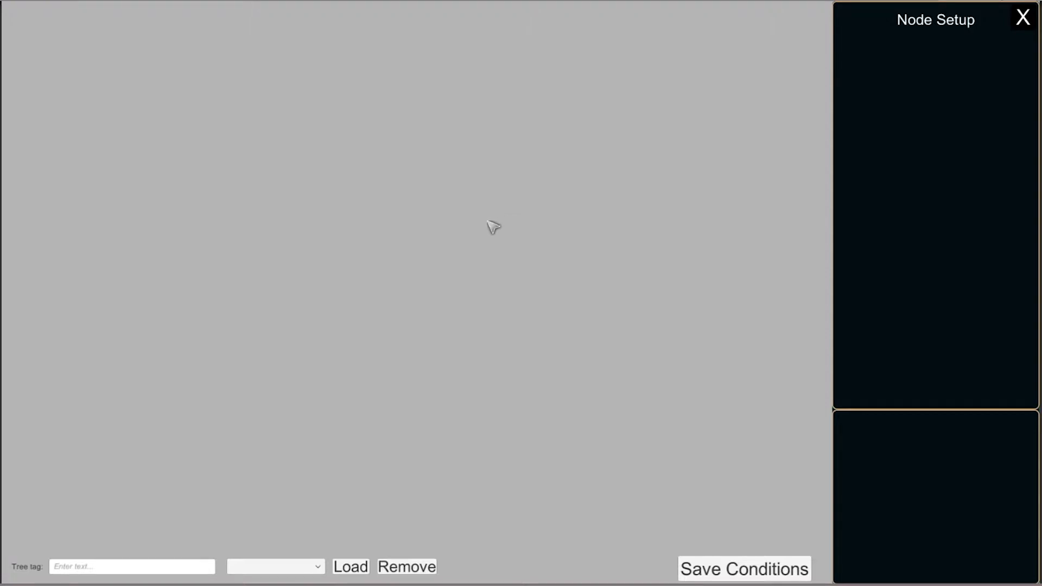
pyautogui.click(1023, 19)
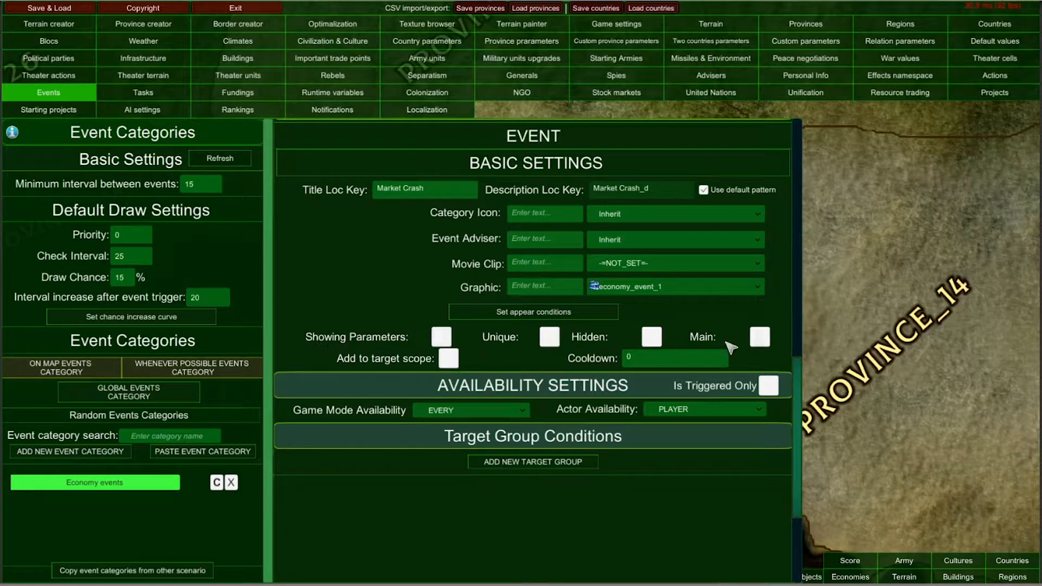
# Mark the Market Crash event as unique, leaving the hidden option off.
pyautogui.click(552, 339)
pyautogui.click(646, 335)
pyautogui.click(549, 341)
pyautogui.click(651, 339)
pyautogui.click(552, 340)
pyautogui.click(550, 338)
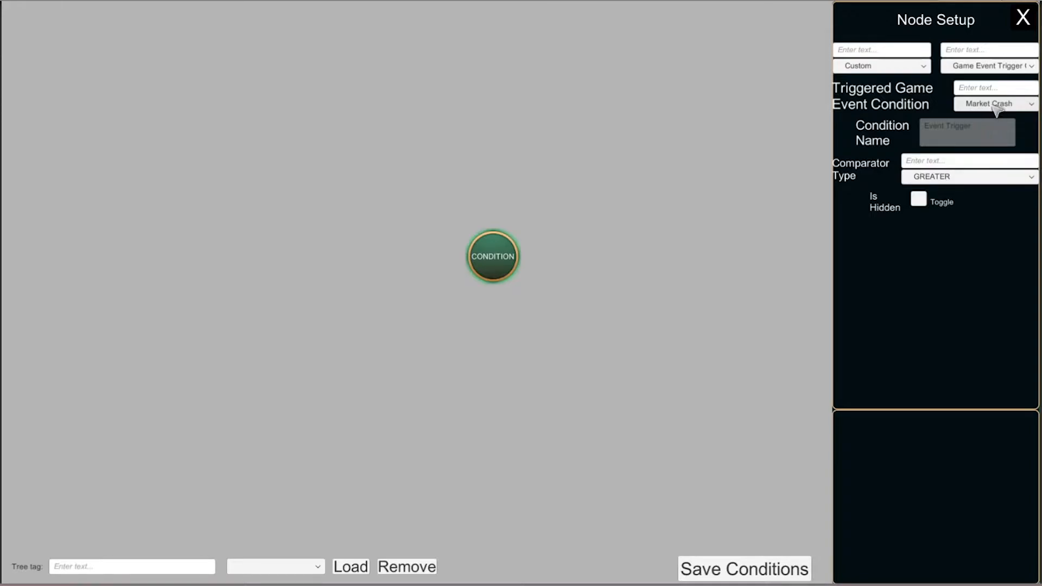
# Choose Market Crash as the triggered event in the custom Game Event Trigger condition and close the editor without saving.
pyautogui.click(992, 110)
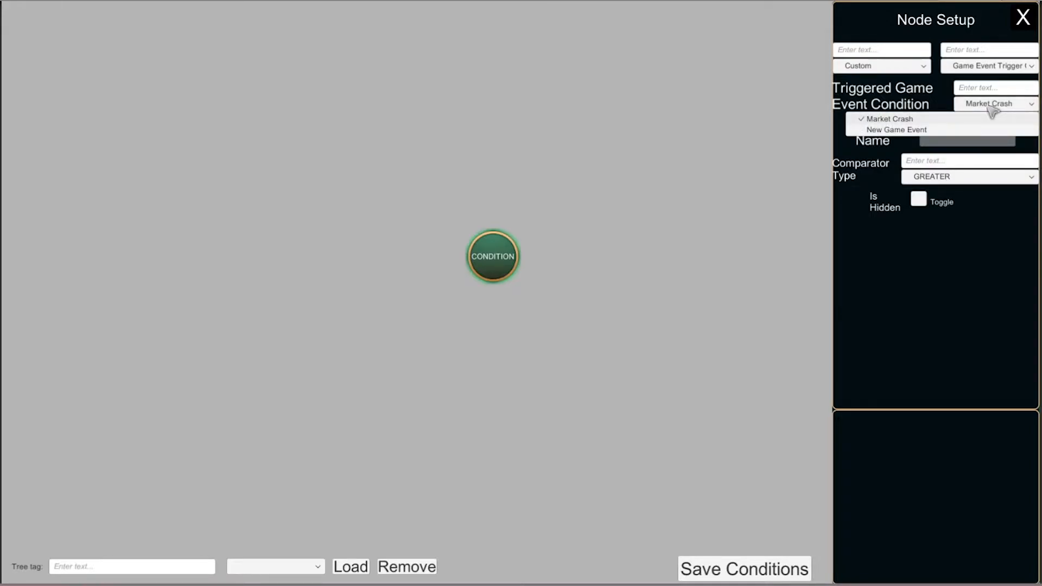
pyautogui.click(994, 119)
pyautogui.click(1023, 18)
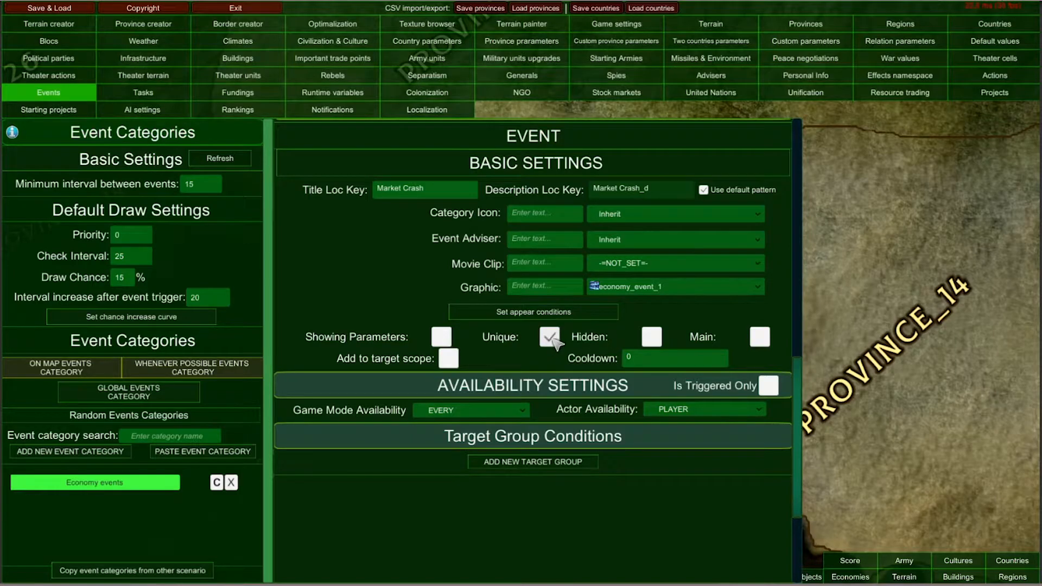
# Try a Custom condition node of type Game Event Trigger, with Market Crash as its triggered event, in the event's appear conditions.
pyautogui.click(533, 314)
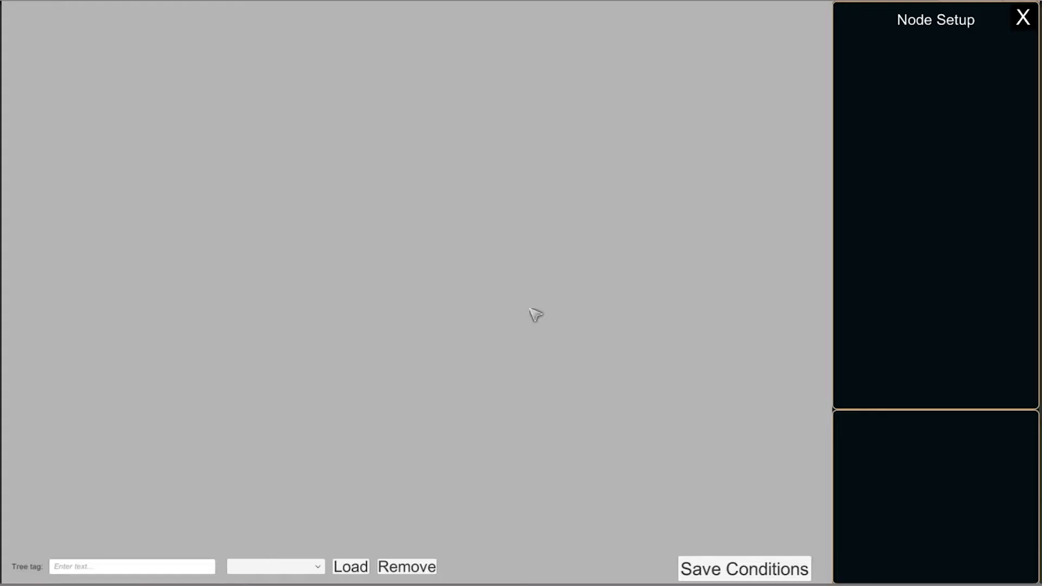
pyautogui.rightClick(511, 287)
pyautogui.click(530, 268)
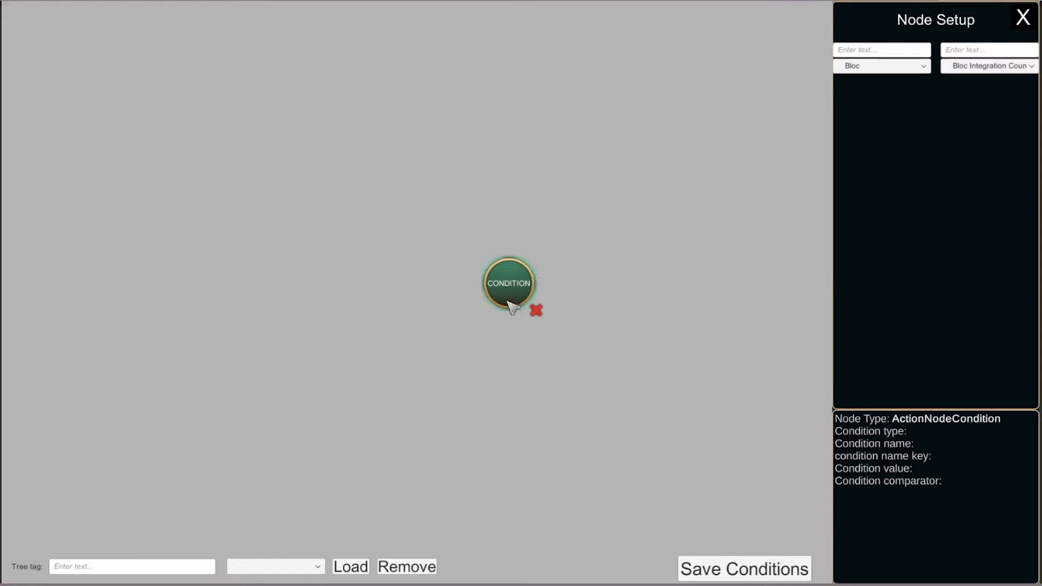
pyautogui.click(873, 78)
pyautogui.click(711, 132)
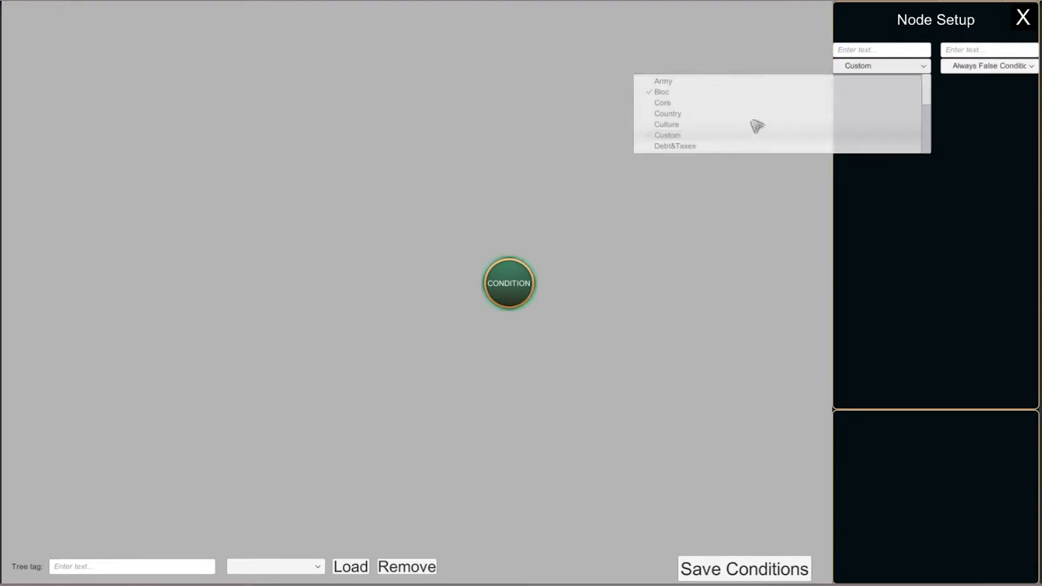
pyautogui.click(981, 77)
pyautogui.click(825, 147)
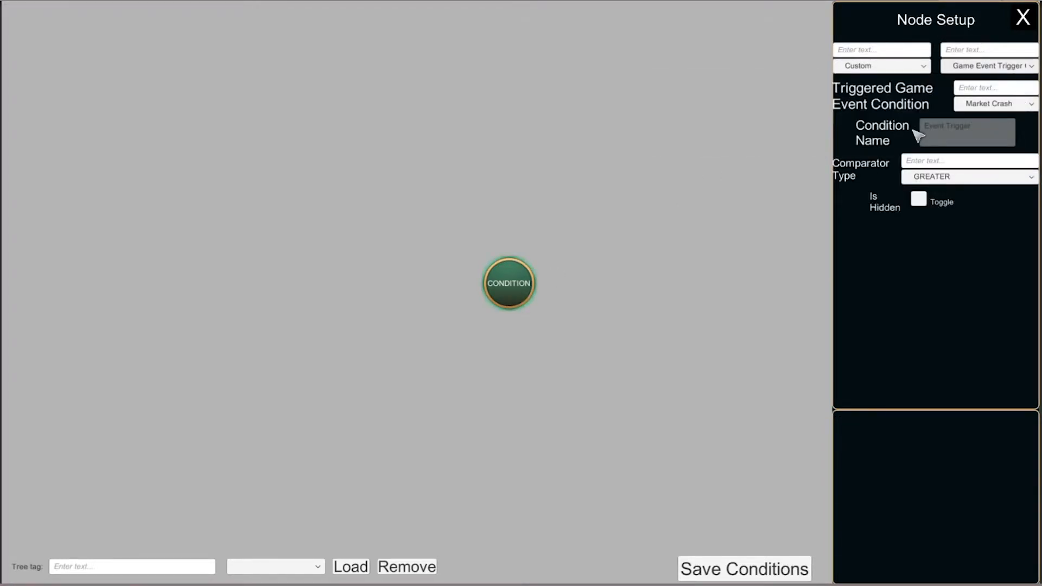
pyautogui.click(990, 106)
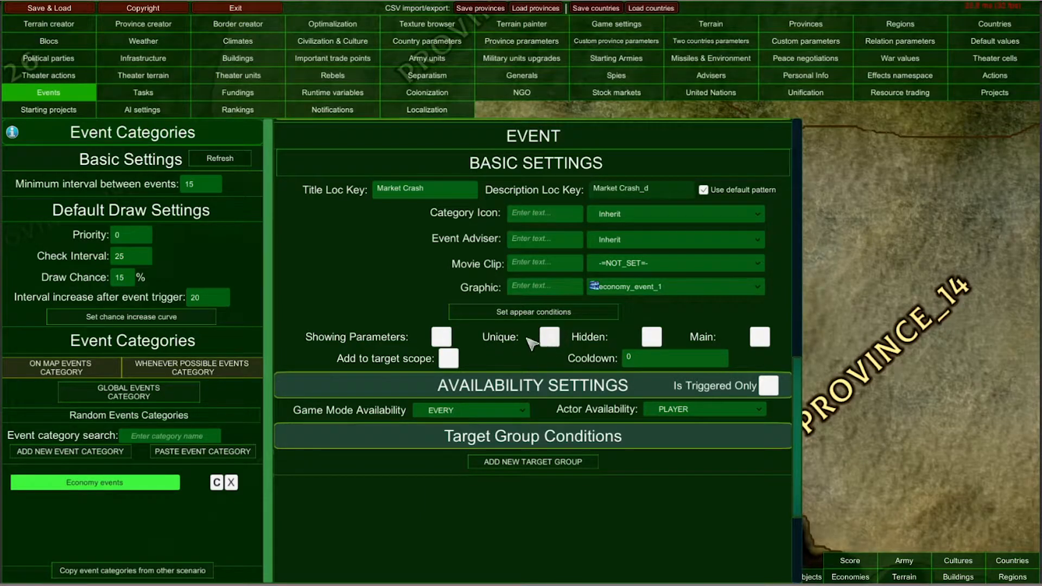
# Set the Market Crash event's cooldown to 650, leaving its Hidden and Main options off.
pyautogui.click(440, 191)
pyautogui.click(651, 338)
pyautogui.click(613, 345)
pyautogui.click(762, 338)
pyautogui.click(756, 334)
pyautogui.click(640, 363)
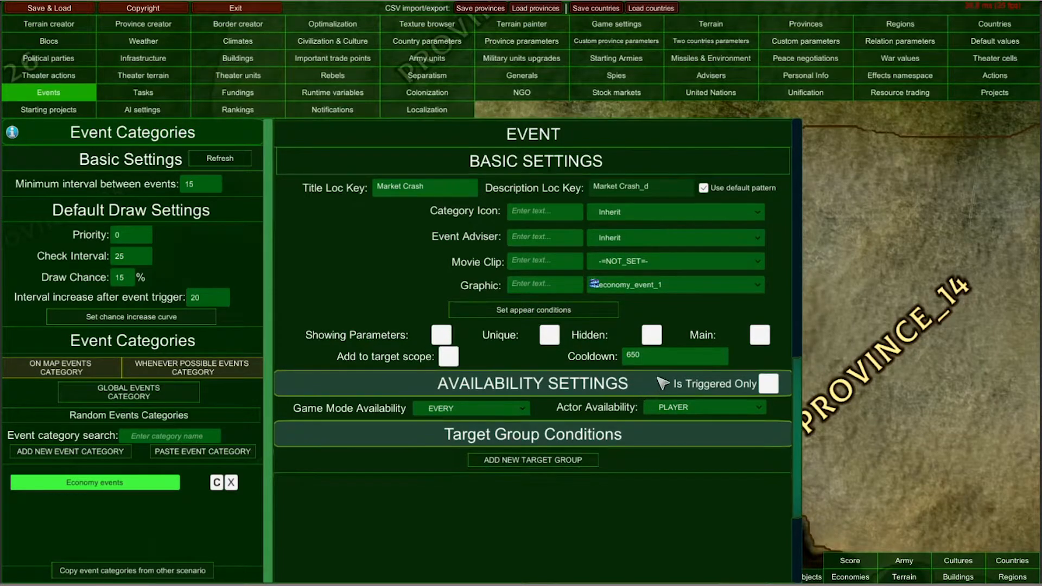
# Turn on Is Triggered Only for the Market Crash event and switch it back off.
pyautogui.scroll(-1, 663, 380)
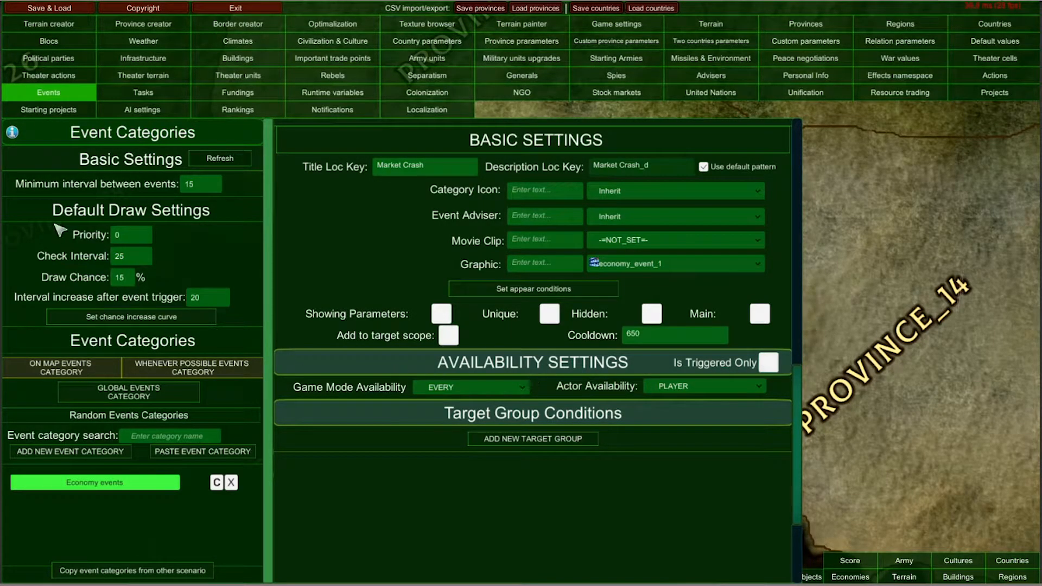
pyautogui.click(768, 363)
pyautogui.scroll(1, 651, 369)
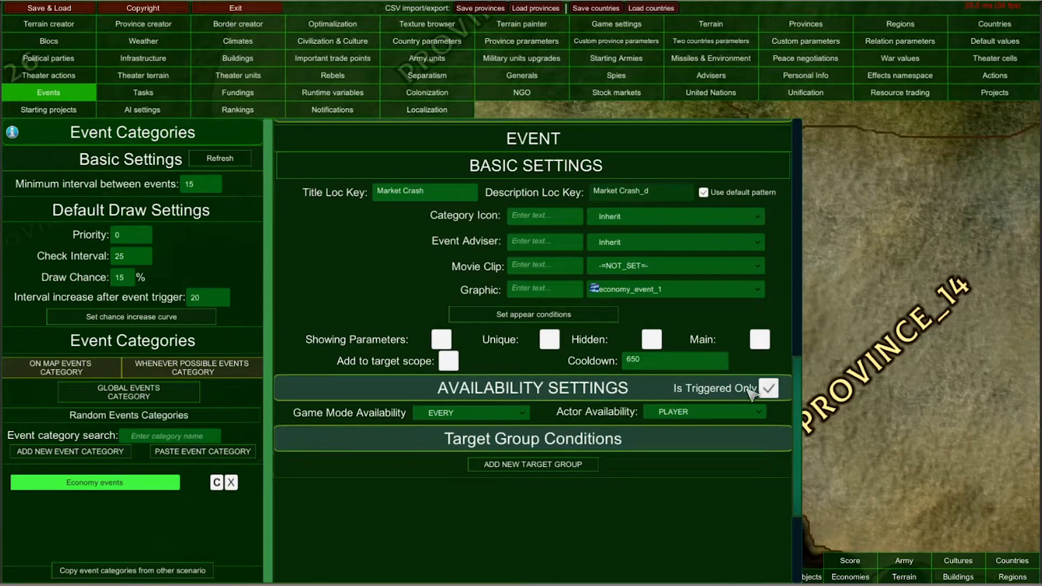
pyautogui.click(769, 390)
# Review the Economy Crash event group and the settings of its Market Crash event.
pyautogui.moveTo(800, 418); pyautogui.dragTo(798, 254)
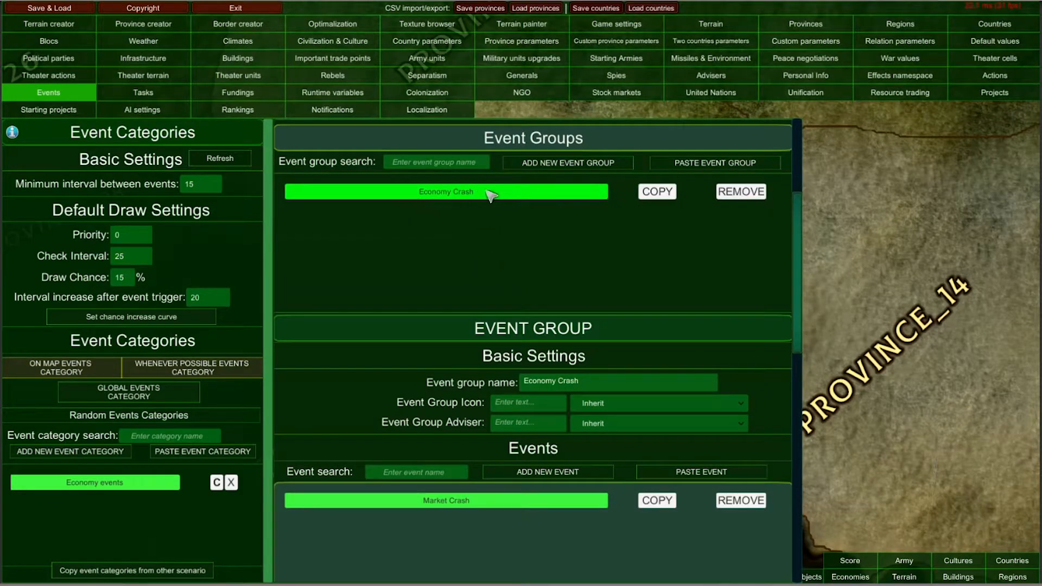
pyautogui.scroll(-4, 594, 358)
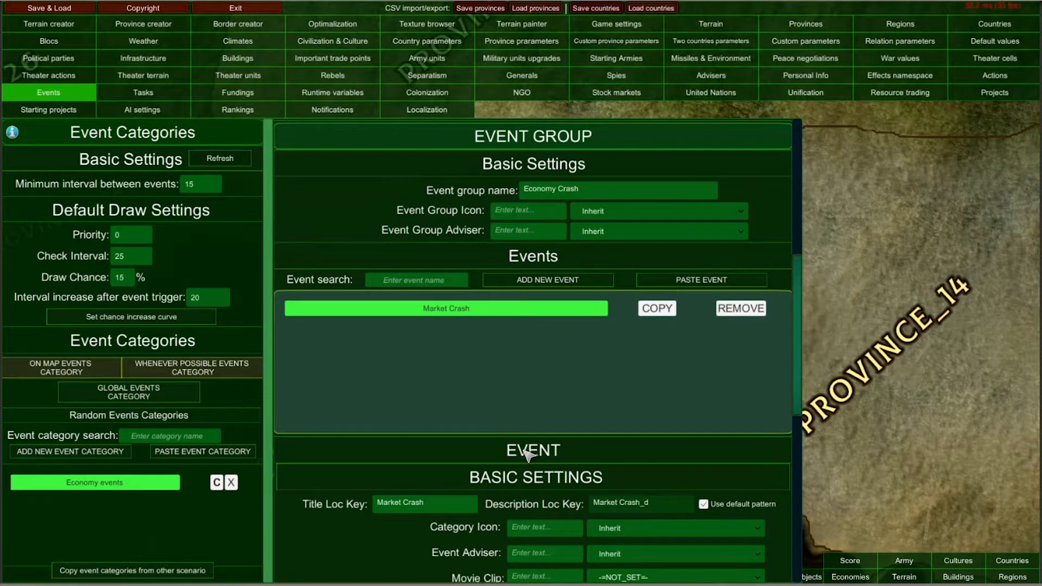
pyautogui.scroll(-4, 529, 454)
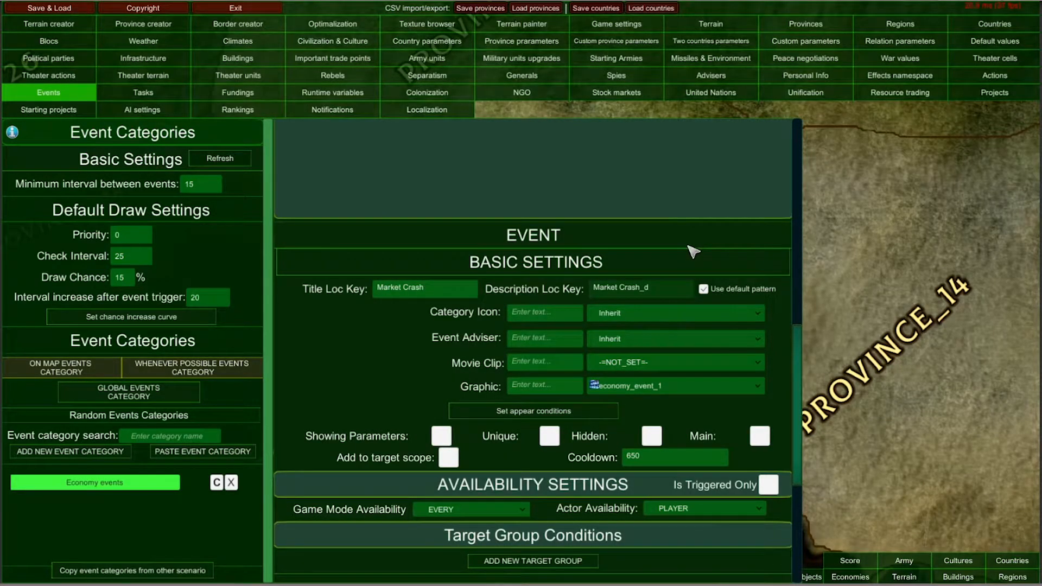
pyautogui.scroll(-2, 694, 250)
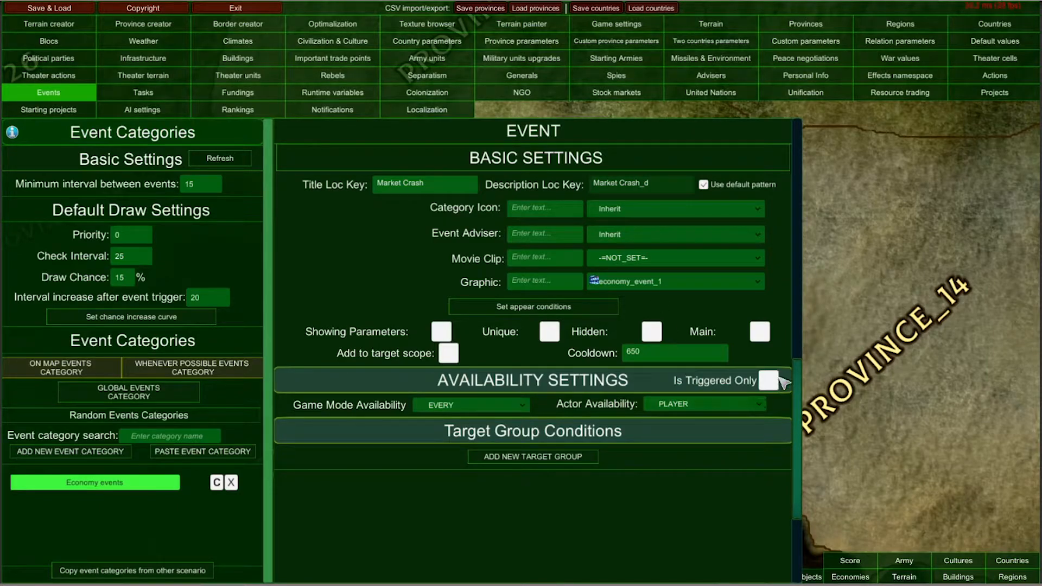
pyautogui.scroll(5, 624, 161)
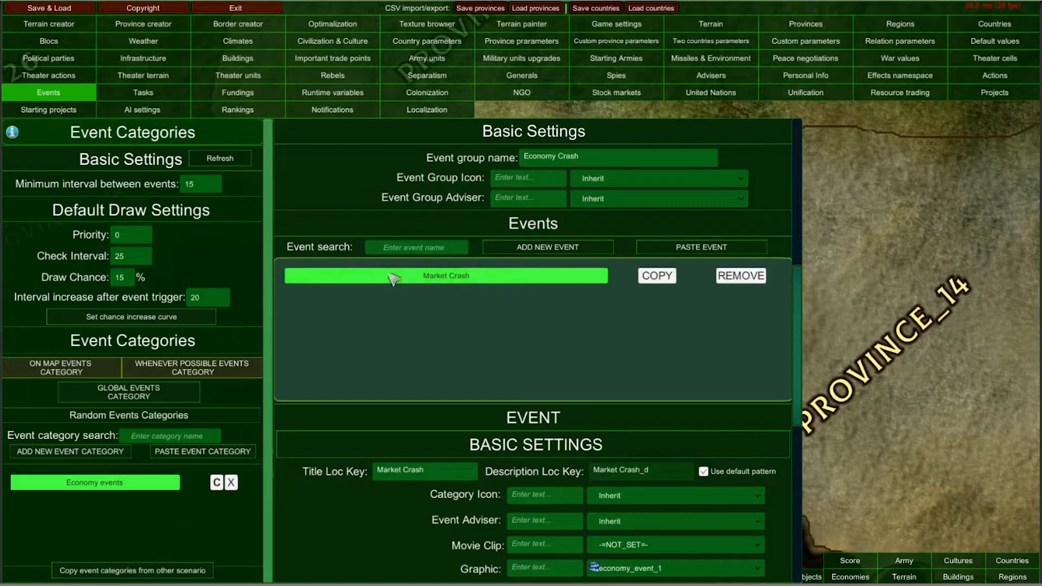
pyautogui.scroll(-5, 639, 428)
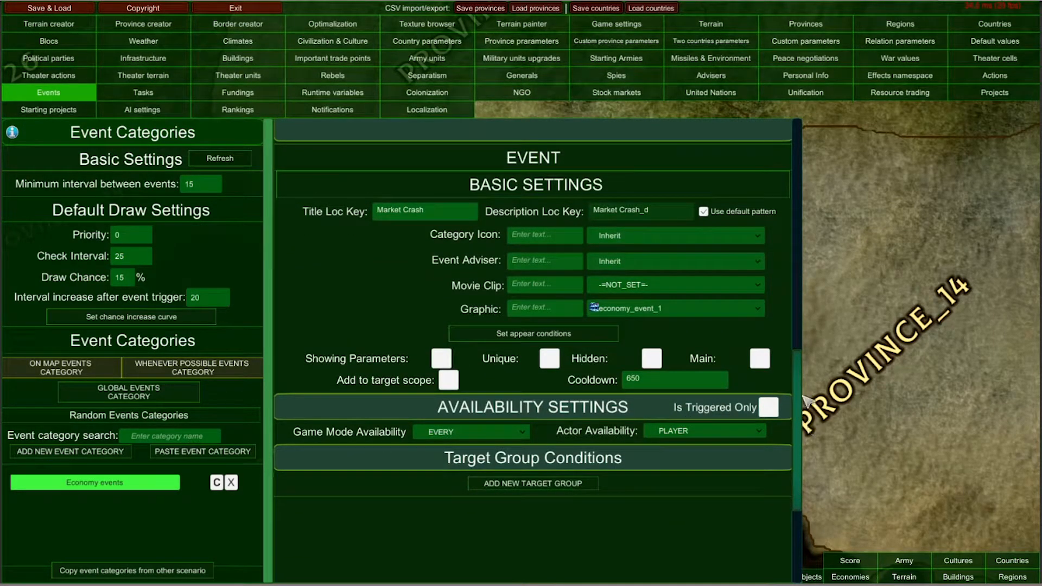
# Choose EVERY for the event's game mode availability and PLAYER for its actor availability.
pyautogui.moveTo(803, 384); pyautogui.dragTo(801, 475)
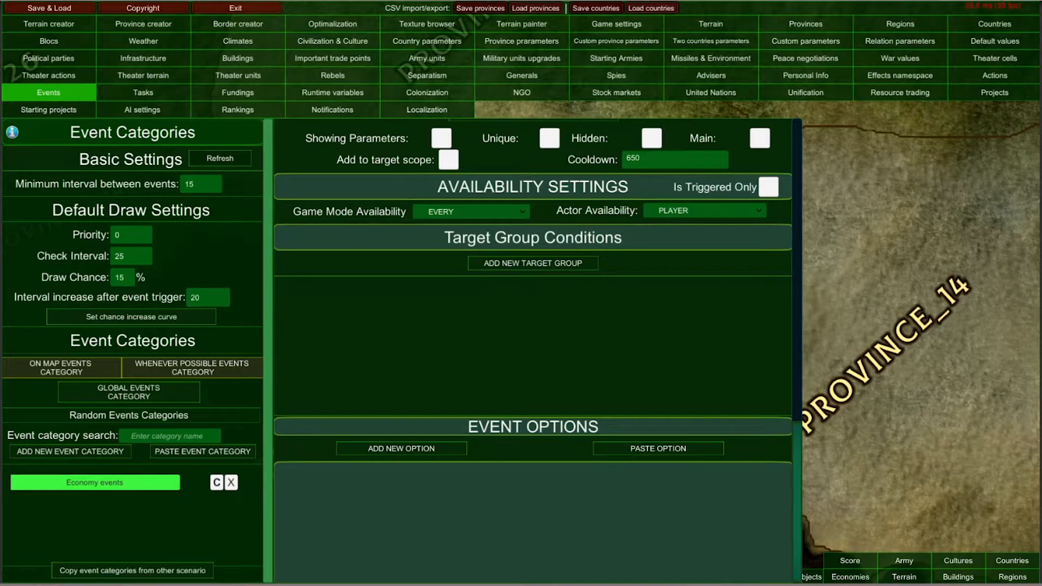
pyautogui.click(470, 215)
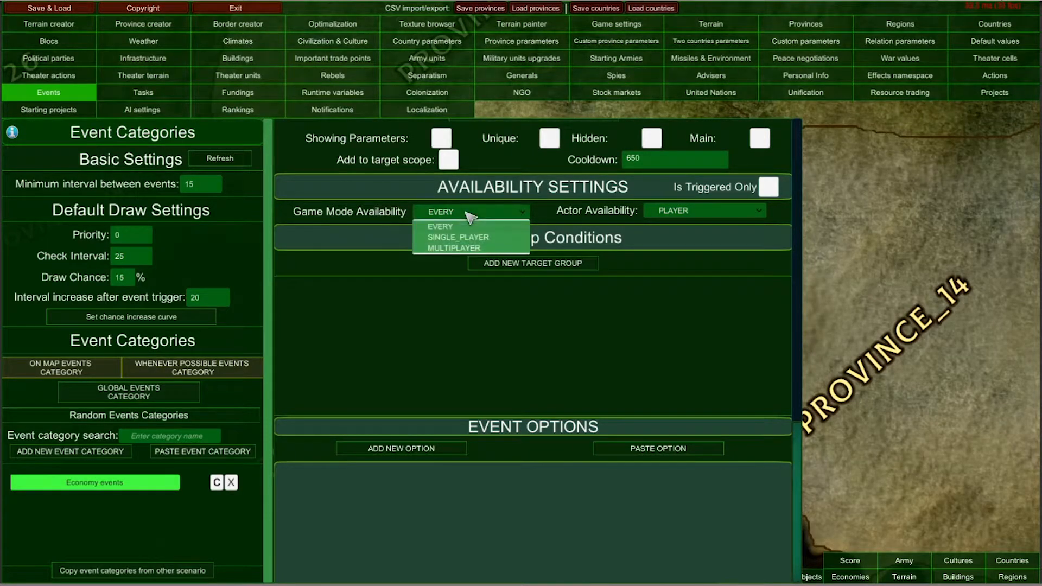
pyautogui.click(439, 226)
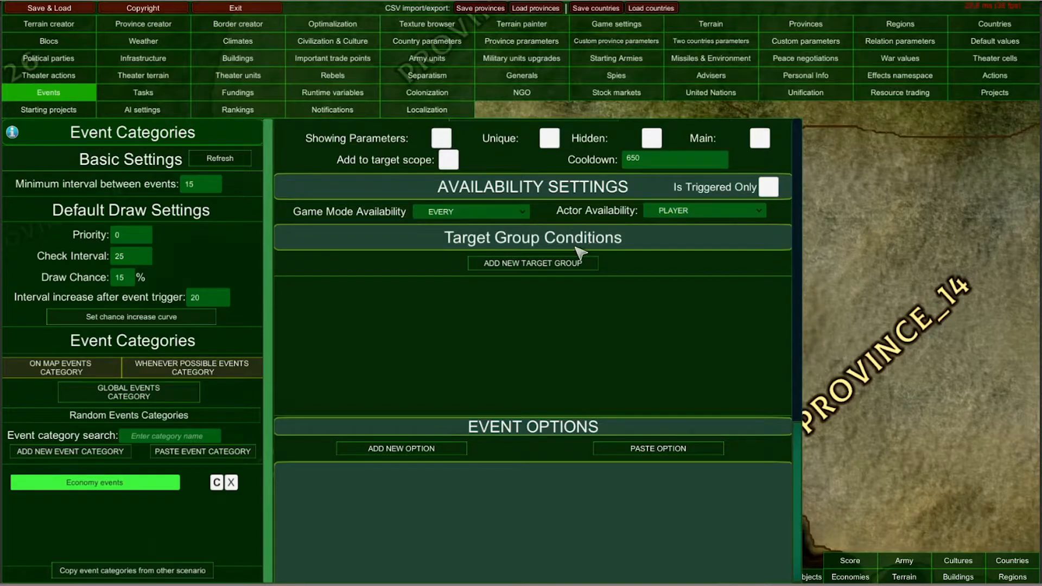
pyautogui.click(499, 212)
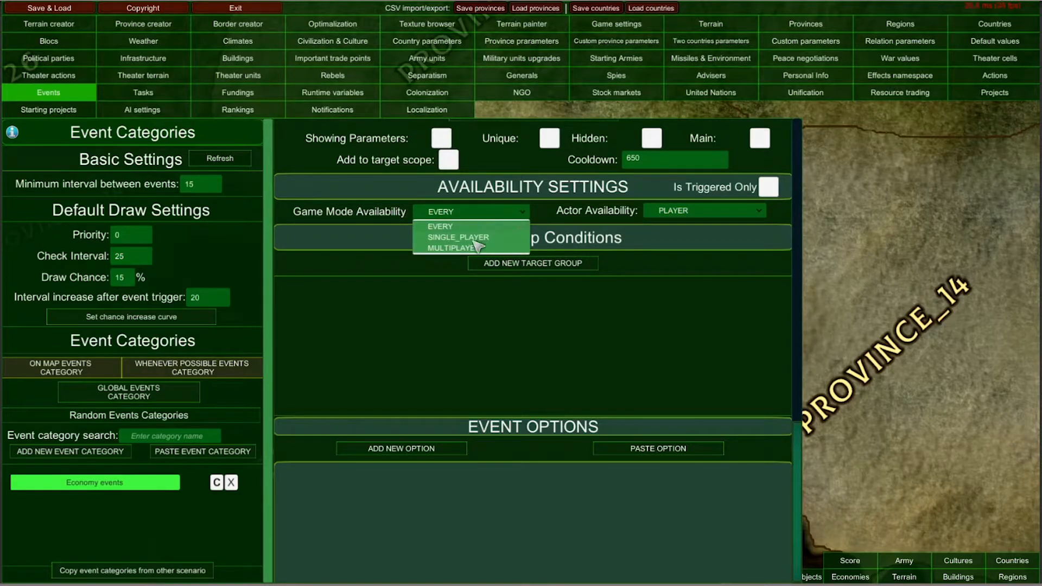
pyautogui.click(497, 213)
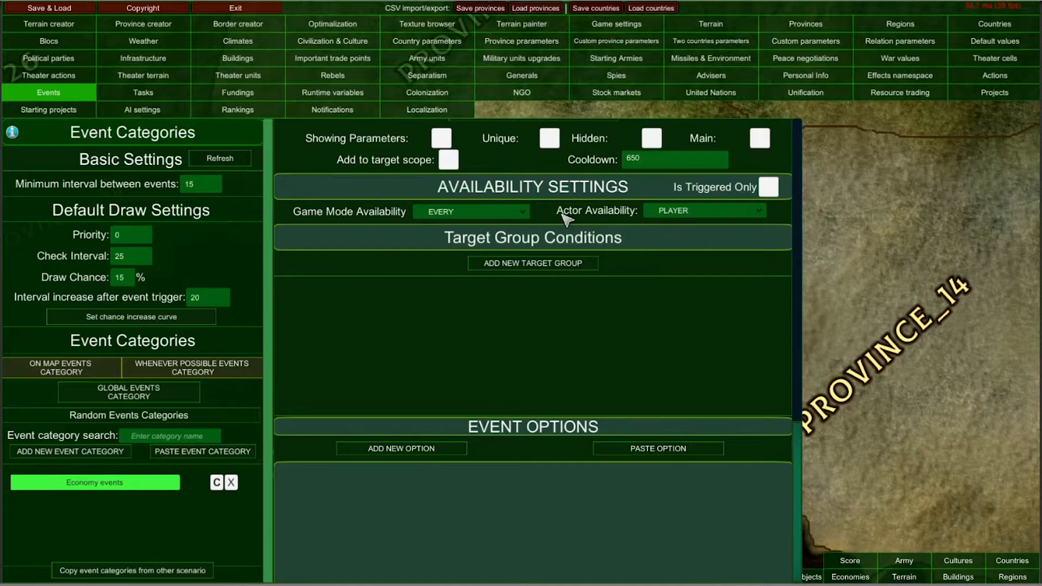
pyautogui.click(671, 211)
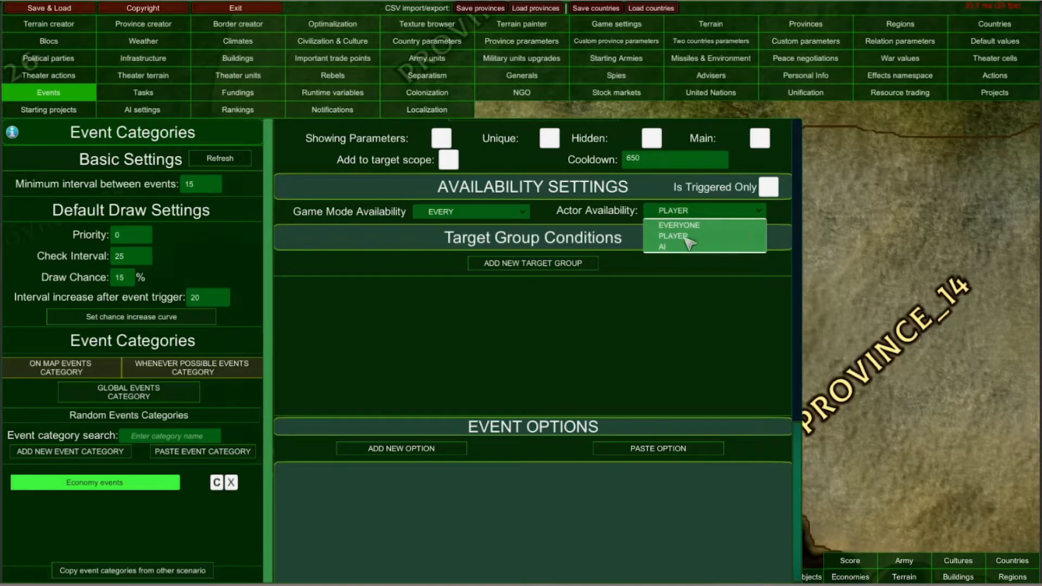
pyautogui.click(681, 225)
pyautogui.click(662, 237)
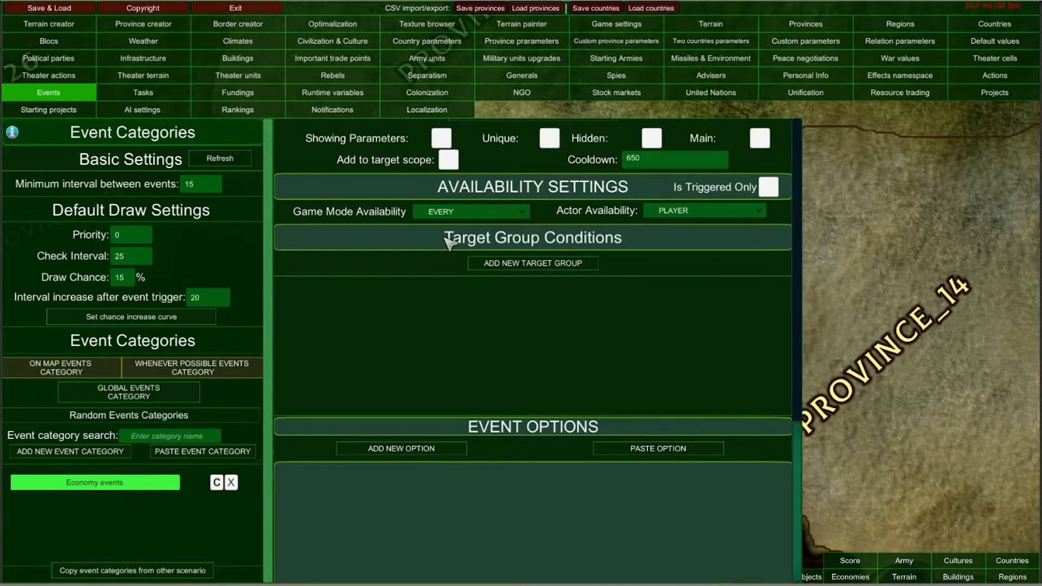
pyautogui.scroll(3, 597, 294)
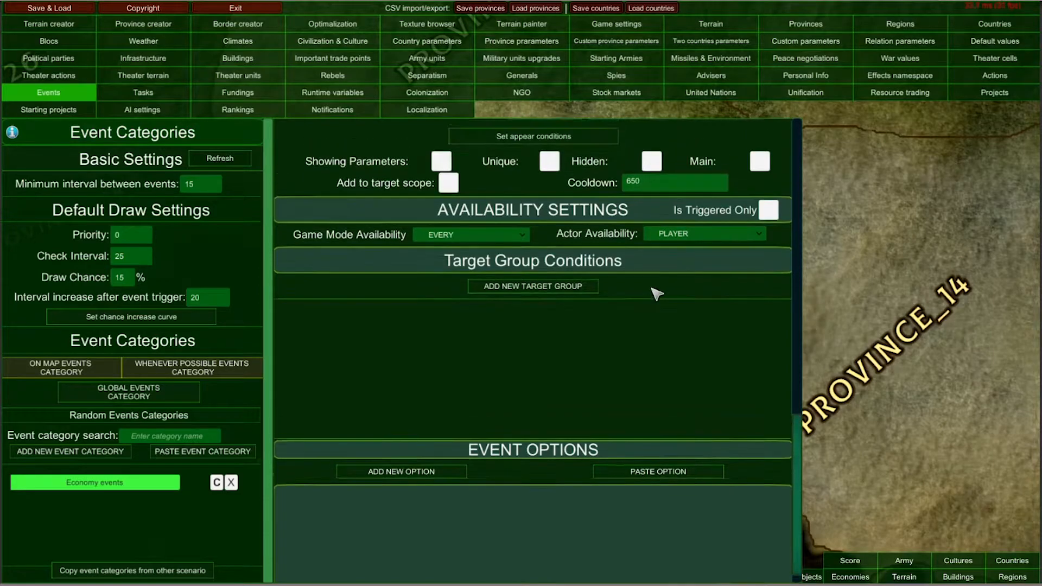
pyautogui.scroll(-3, 660, 439)
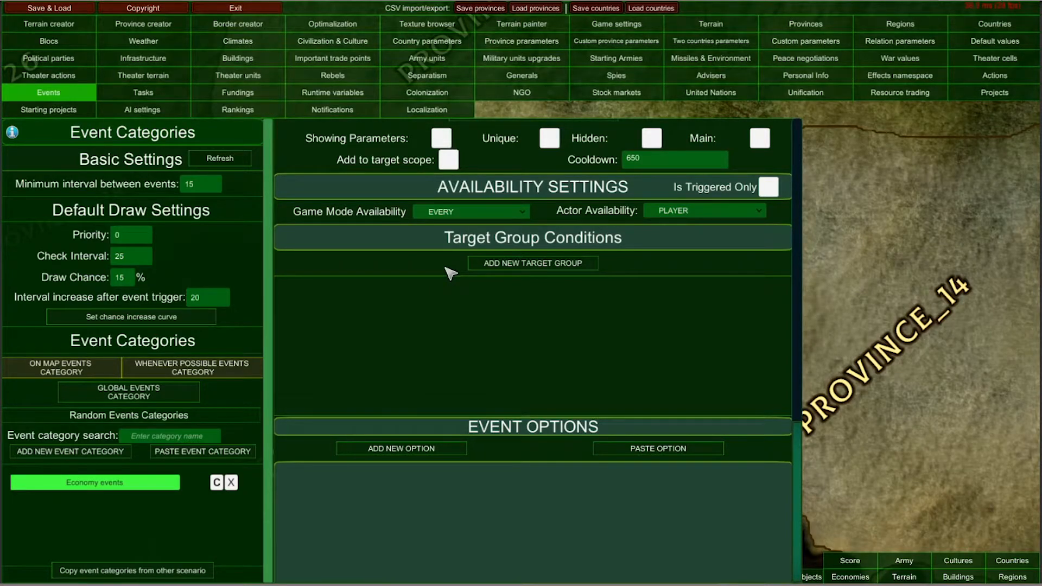
# Add a target group named Neigbour with target type COUNTRY and take a look at its target conditions editor.
pyautogui.click(483, 266)
pyautogui.click(416, 300)
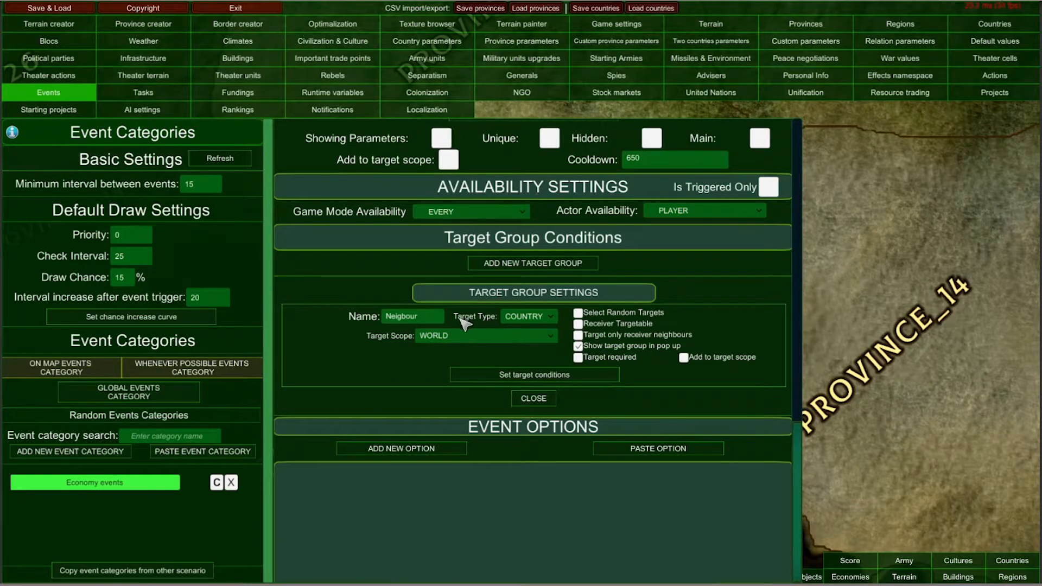
pyautogui.click(537, 318)
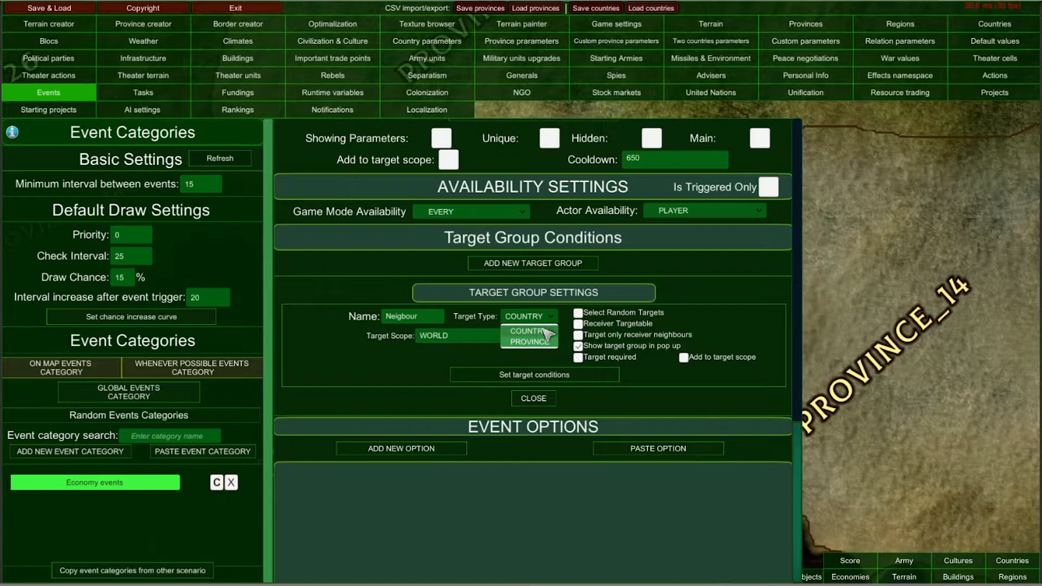
pyautogui.click(544, 330)
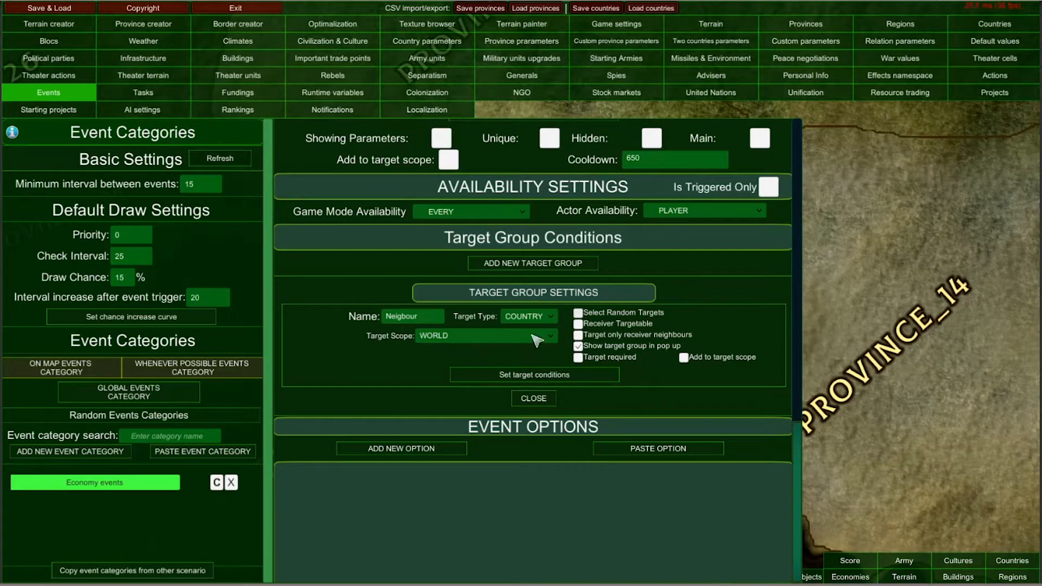
pyautogui.click(483, 380)
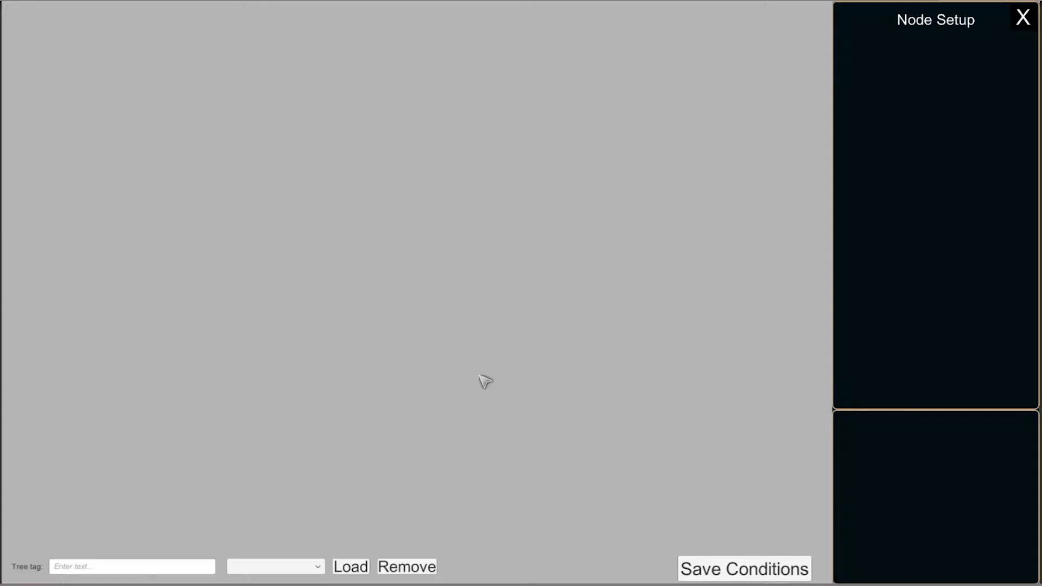
pyautogui.click(1015, 16)
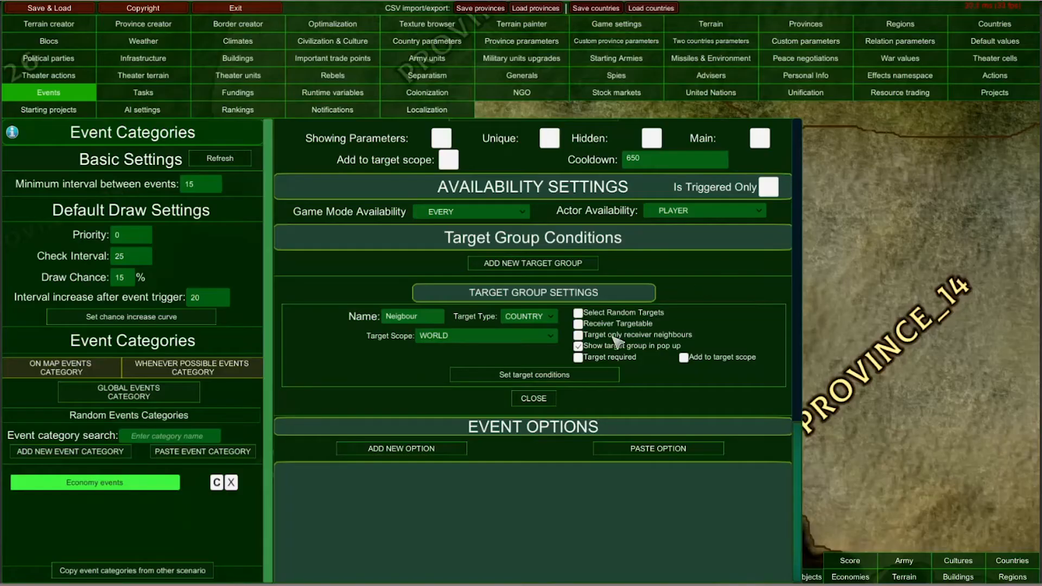
# Turn on Select Random Targets for the Neigbour target group and open its random target count for editing.
pyautogui.click(578, 314)
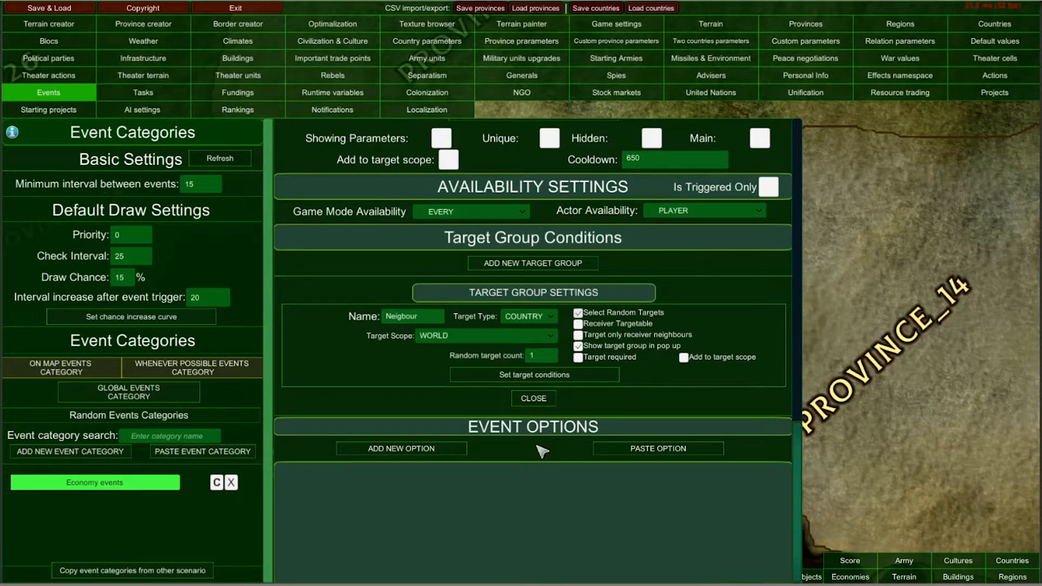
pyautogui.click(536, 357)
pyautogui.click(545, 359)
# Add an AND node and link a condition node below it in the Neigbour group's target conditions.
pyautogui.click(484, 379)
pyautogui.rightClick(468, 249)
pyautogui.click(470, 245)
pyautogui.rightClick(475, 316)
pyautogui.click(475, 302)
pyautogui.moveTo(465, 256); pyautogui.dragTo(465, 264)
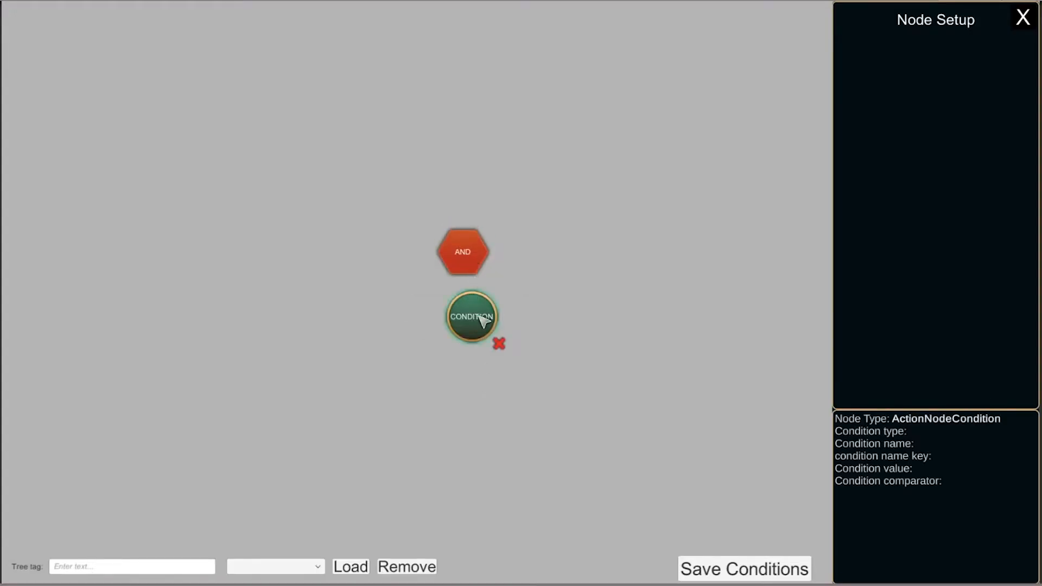
pyautogui.click(463, 244)
pyautogui.click(477, 316)
# Set the condition node's category to Country and its condition to Country Neighbors Country One Country Condition.
pyautogui.click(480, 320)
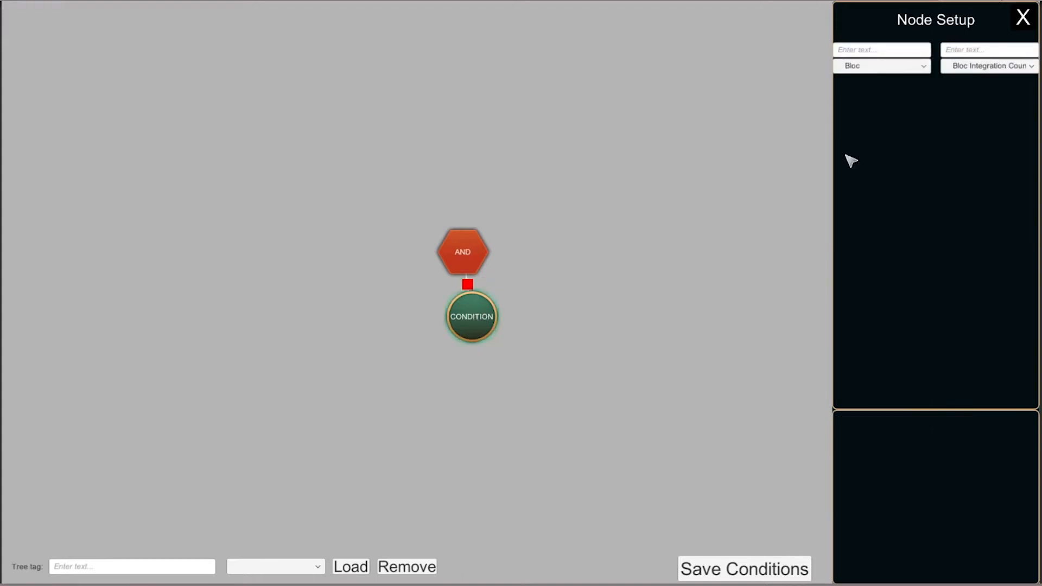
pyautogui.click(875, 67)
pyautogui.click(690, 115)
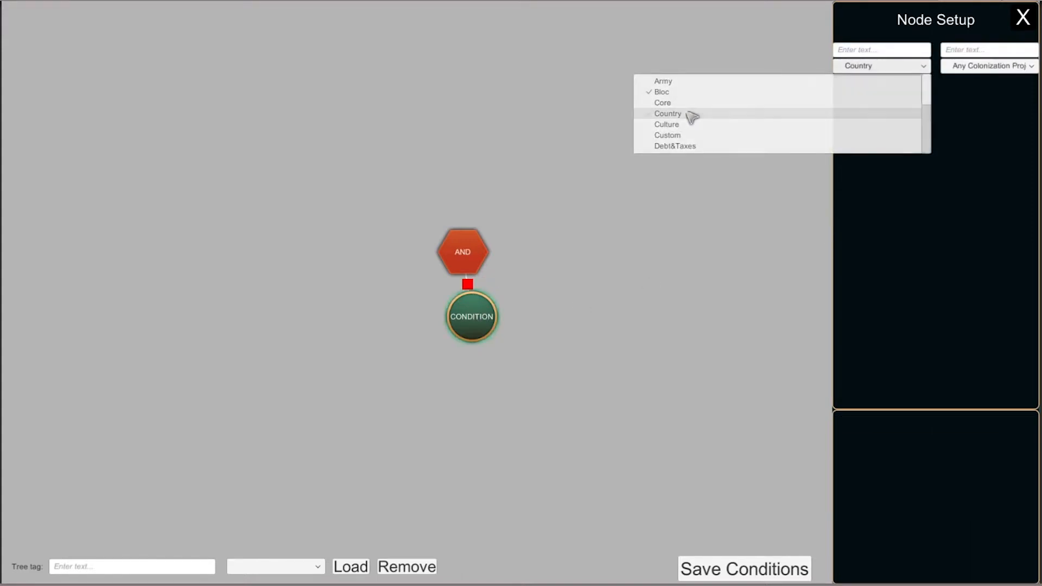
pyautogui.click(979, 67)
pyautogui.scroll(-2, 903, 117)
pyautogui.scroll(-5, 904, 117)
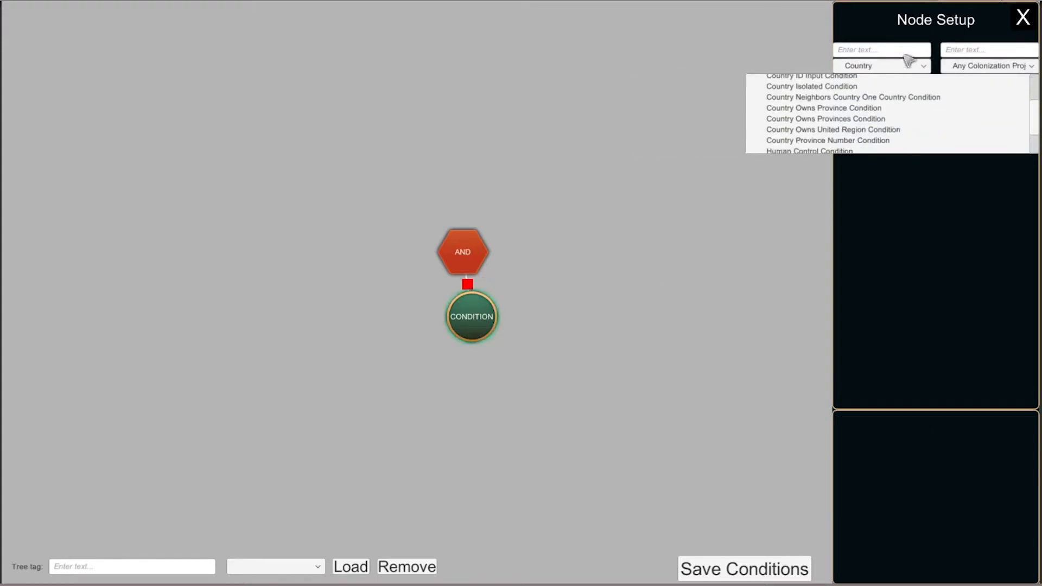
pyautogui.click(901, 100)
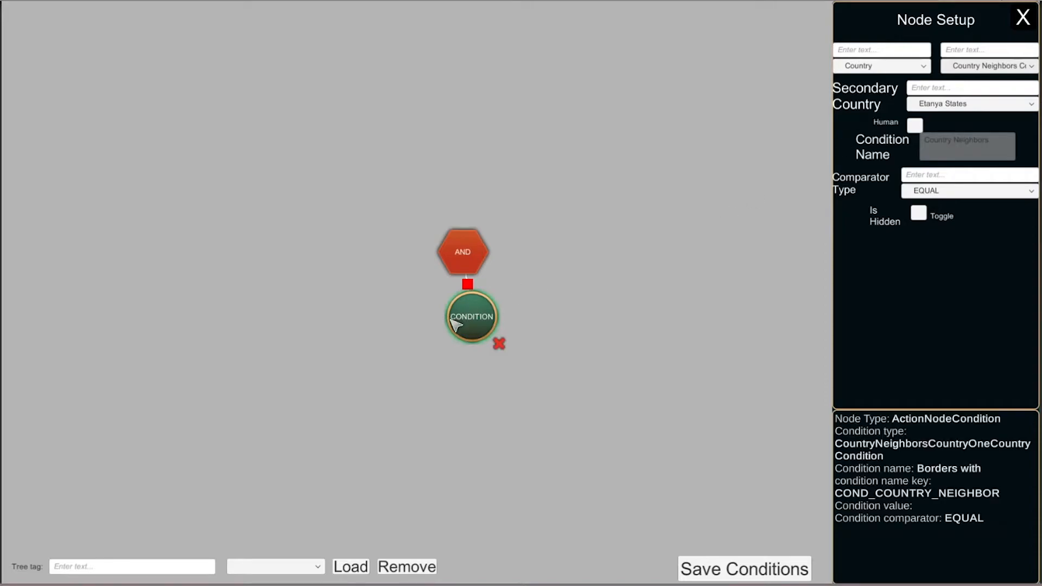
# Turn on Human for the secondary country, choose EQUAL as the comparator and save the target conditions.
pyautogui.click(917, 126)
pyautogui.click(934, 194)
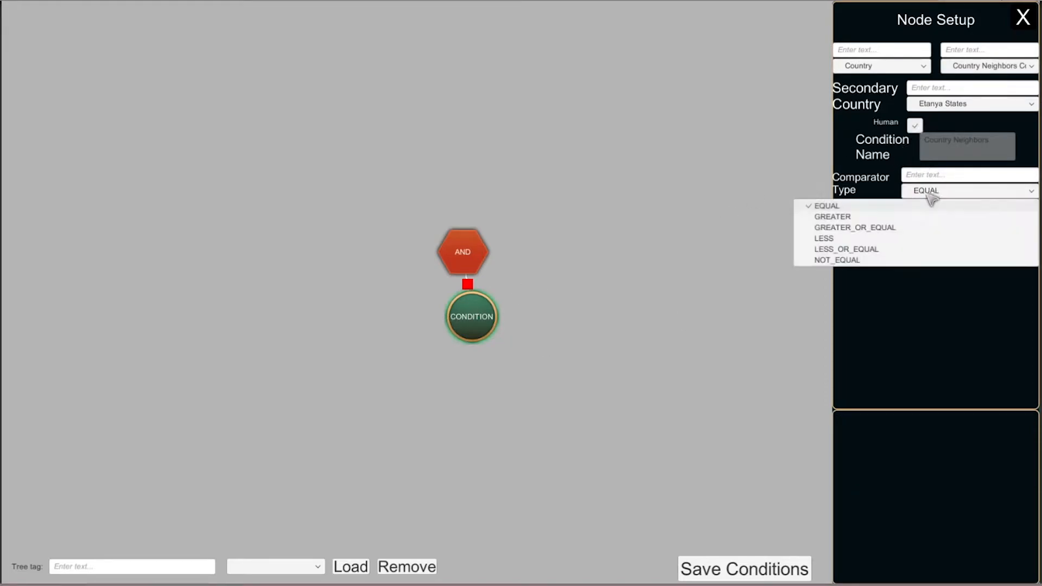
pyautogui.click(876, 208)
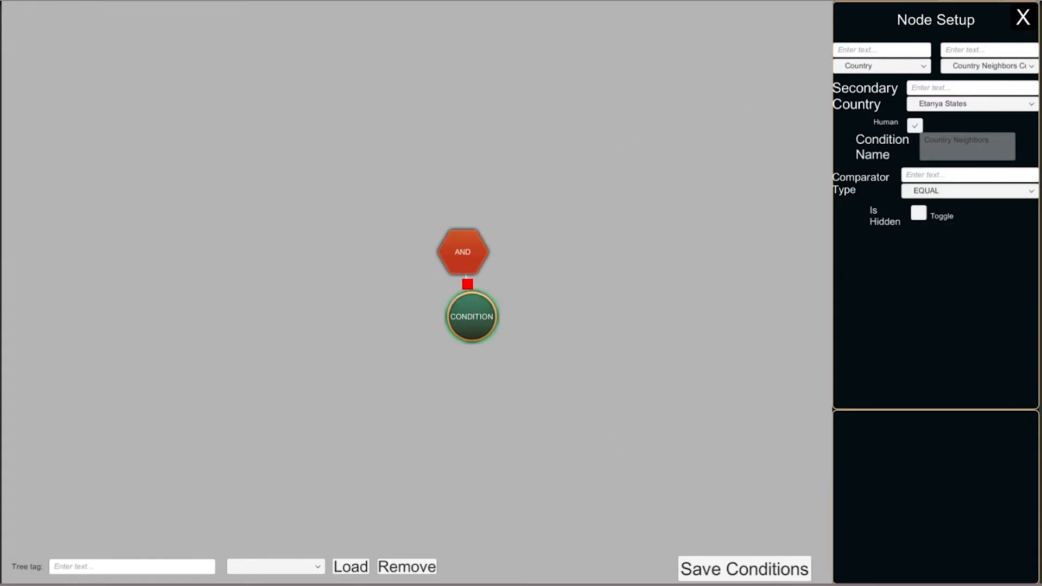
pyautogui.click(739, 570)
pyautogui.click(424, 348)
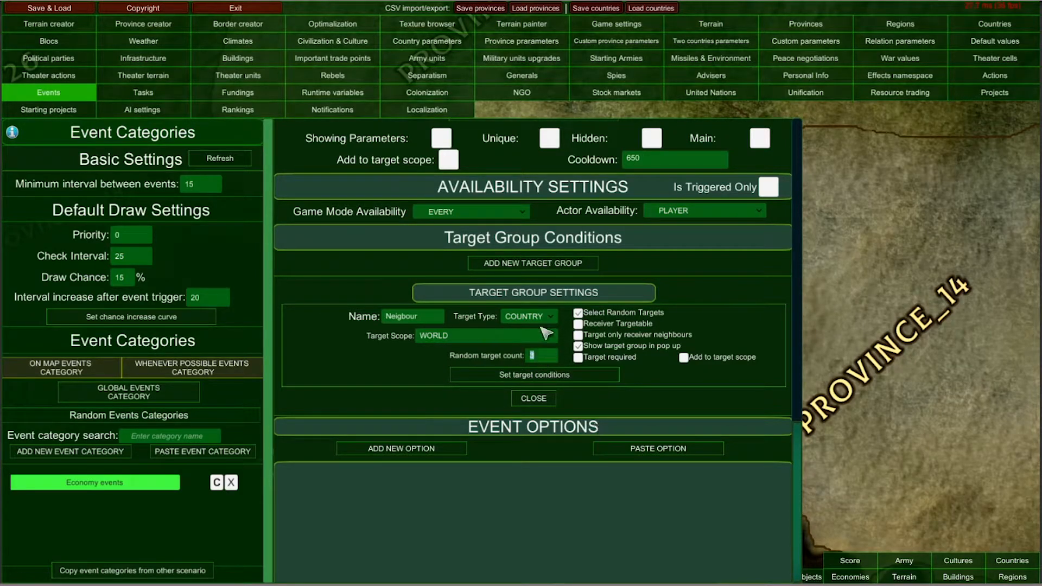
# Set the Neigbour group's random target count to 1 and check its target conditions tree.
pyautogui.click(544, 357)
pyautogui.scroll(1, 692, 295)
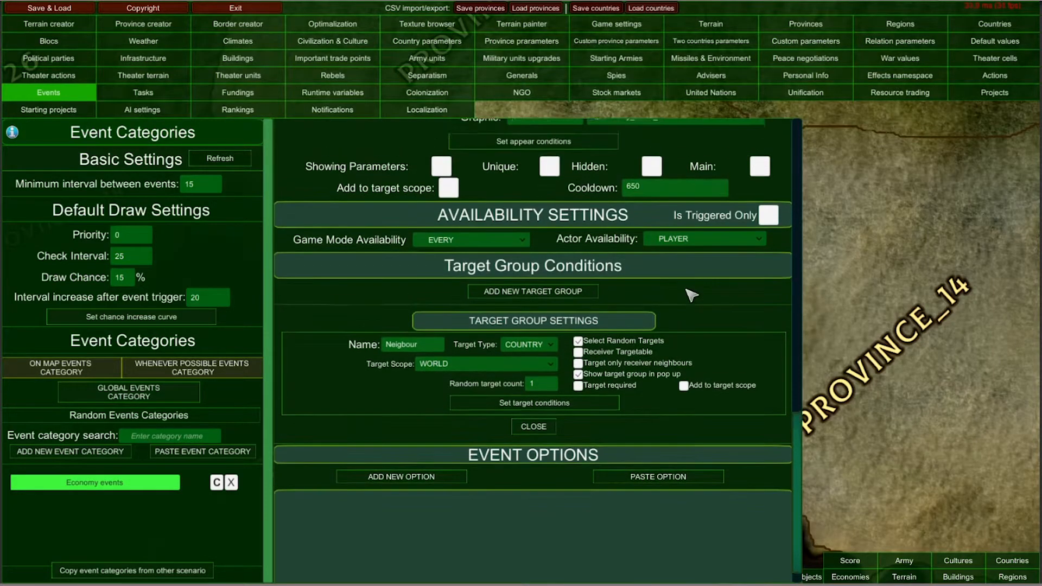
pyautogui.scroll(2, 691, 295)
pyautogui.scroll(-3, 682, 251)
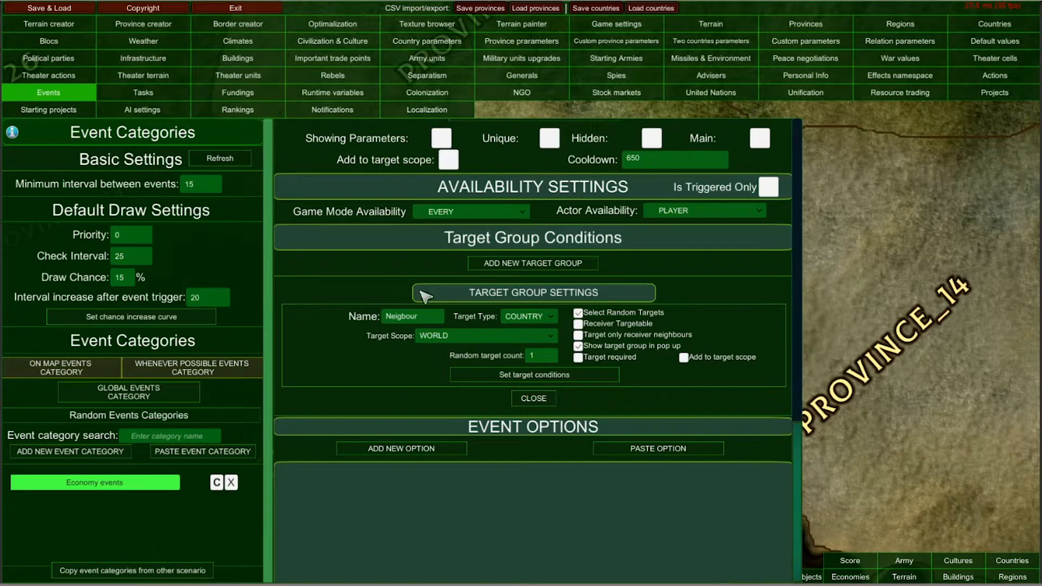
pyautogui.click(531, 378)
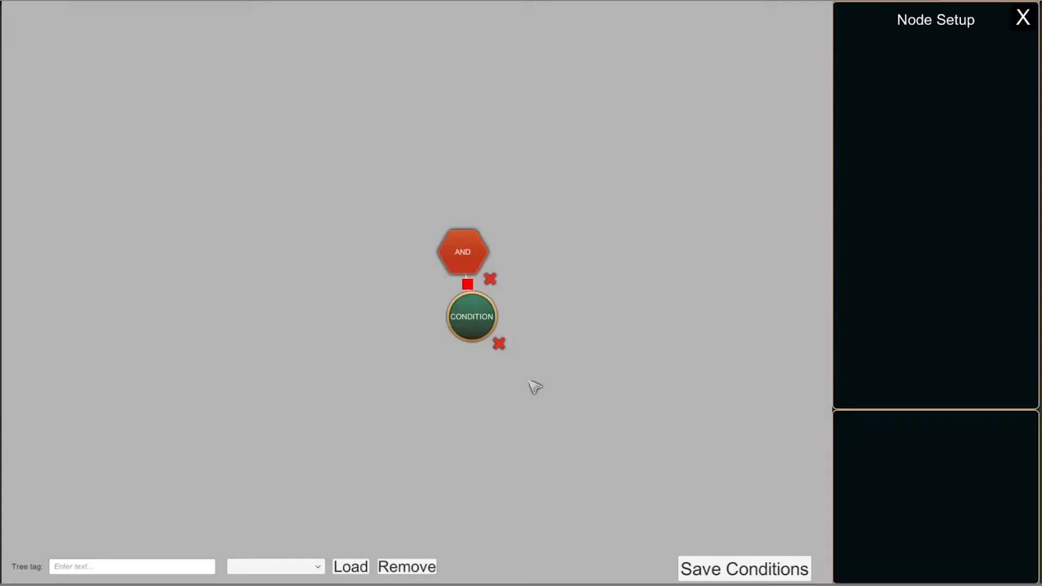
pyautogui.click(1024, 17)
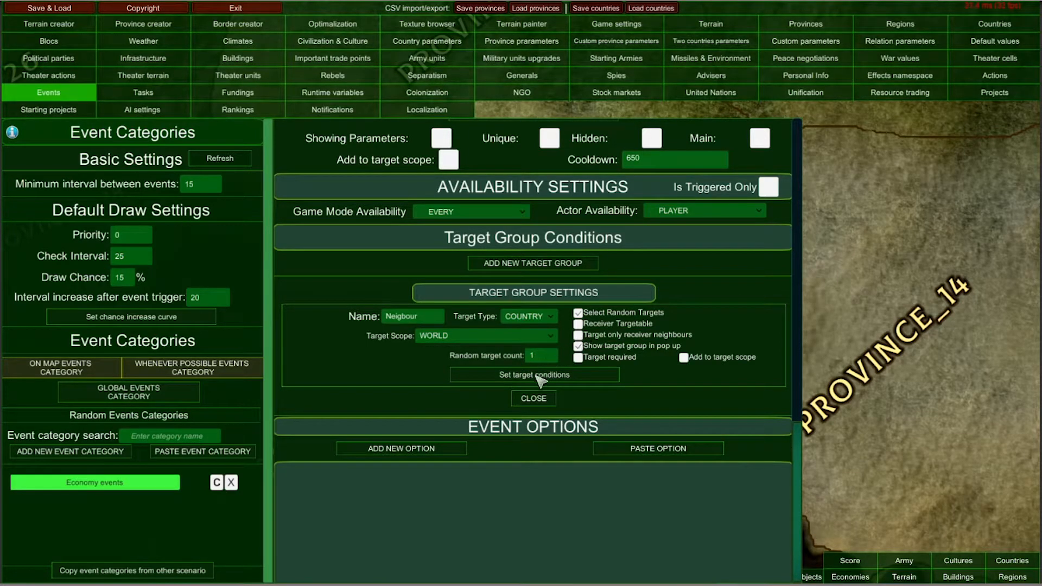
# Turn on Target only receiver neighbours for the Neigbour group and delete the condition node from its target conditions.
pyautogui.click(579, 336)
pyautogui.click(572, 380)
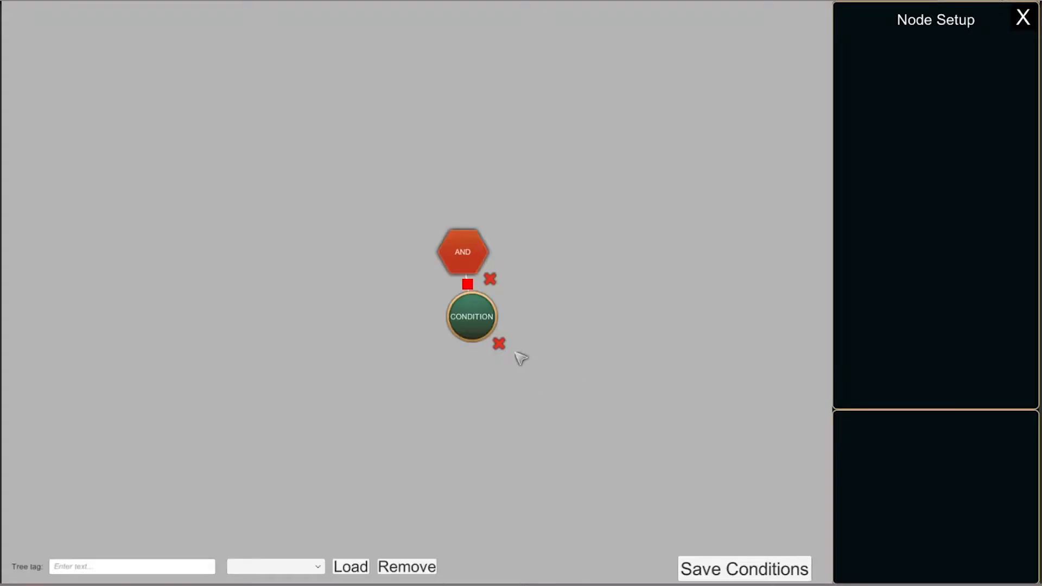
pyautogui.click(498, 343)
pyautogui.rightClick(480, 350)
pyautogui.click(470, 336)
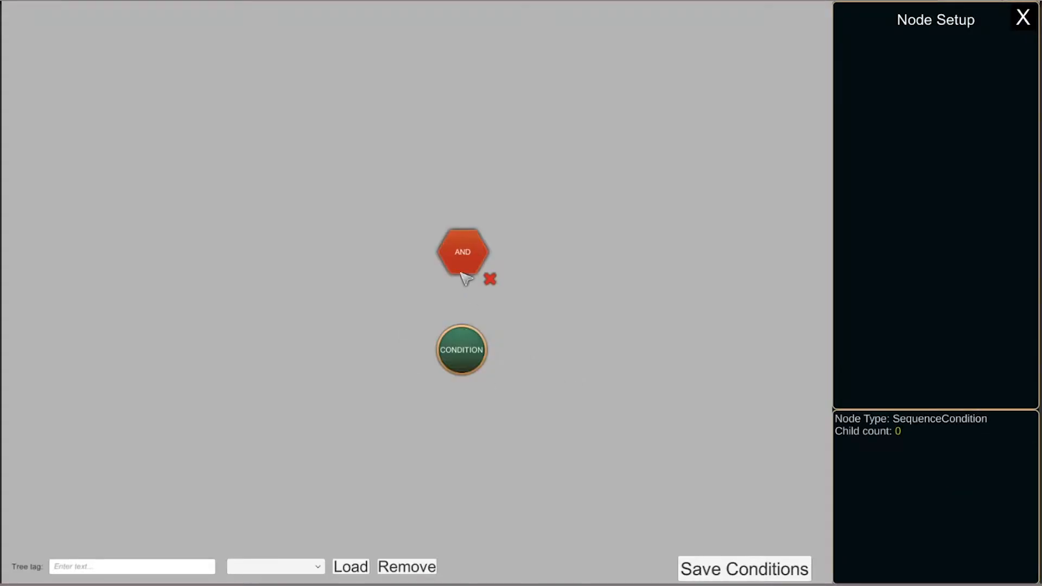
pyautogui.click(488, 375)
pyautogui.rightClick(482, 353)
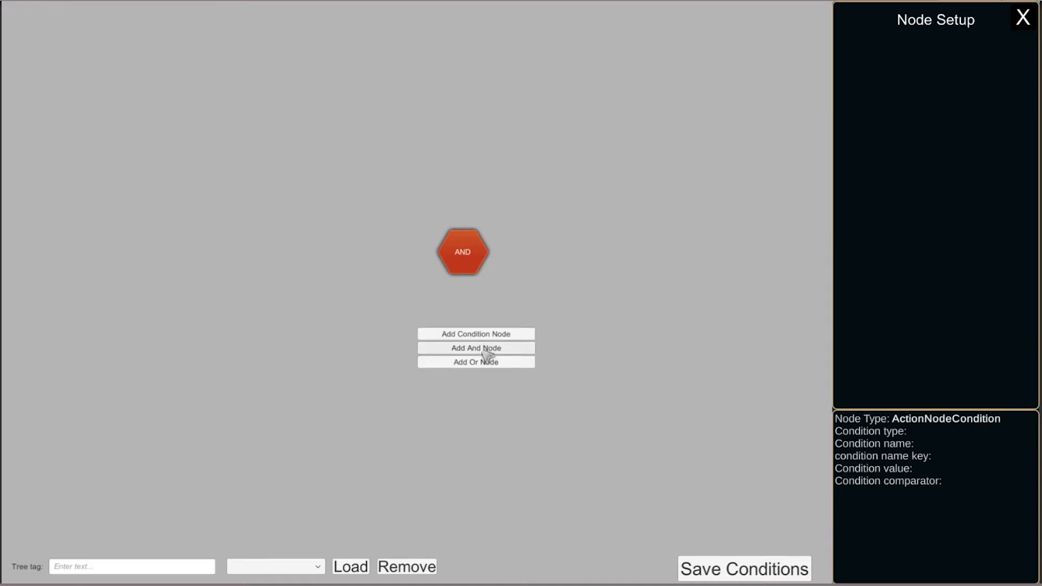
pyautogui.click(474, 350)
pyautogui.moveTo(503, 375); pyautogui.dragTo(467, 266)
# Save the Neigbour group's target conditions without the neighbour condition.
pyautogui.click(732, 567)
pyautogui.click(451, 350)
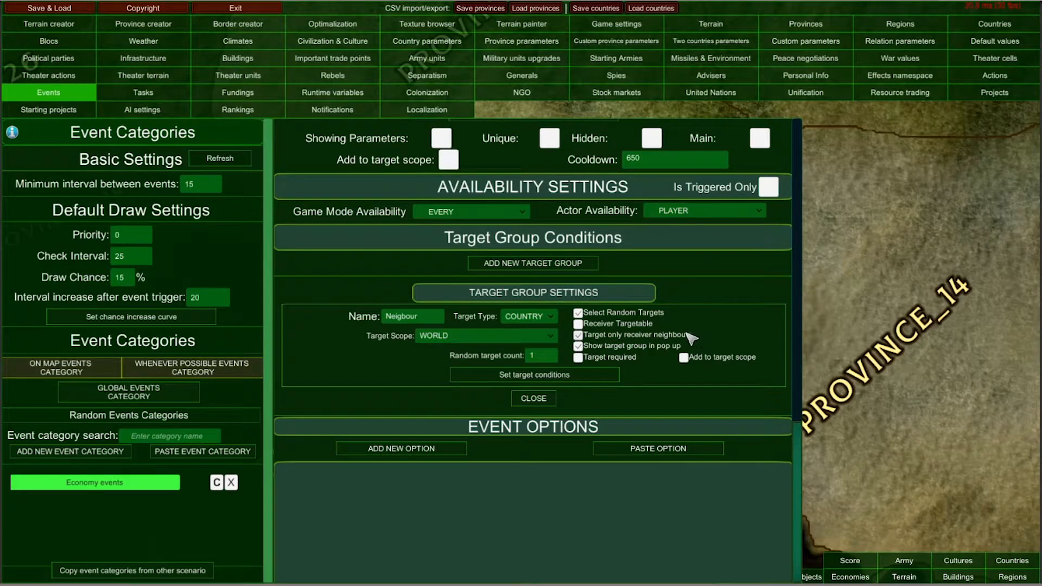
pyautogui.click(578, 345)
# Reopen the Neigbour group's target conditions and link a new condition node below the AND node.
pyautogui.click(492, 379)
pyautogui.click(504, 373)
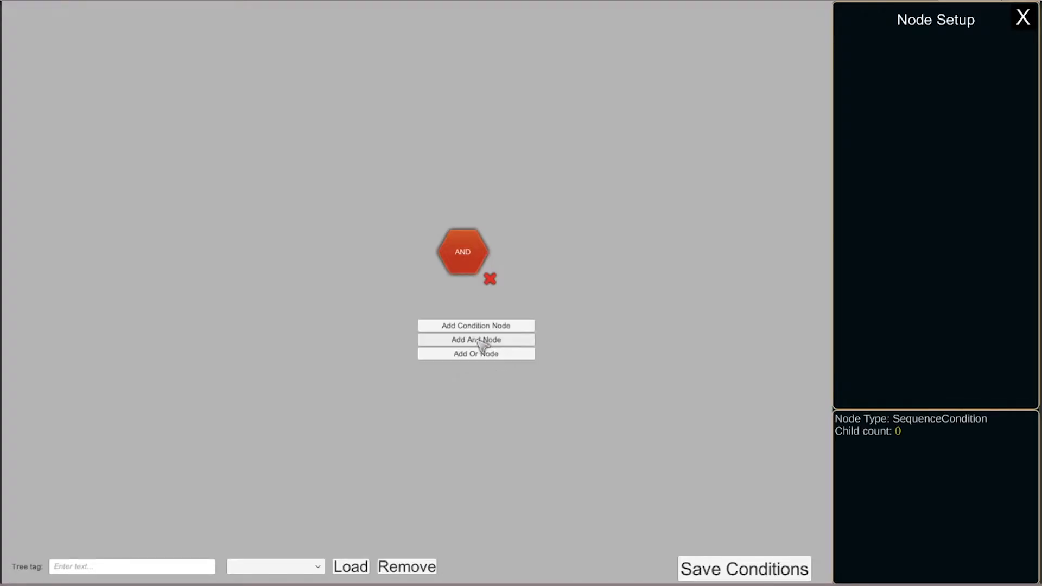
pyautogui.click(479, 326)
pyautogui.moveTo(480, 243); pyautogui.dragTo(481, 345)
pyautogui.click(490, 324)
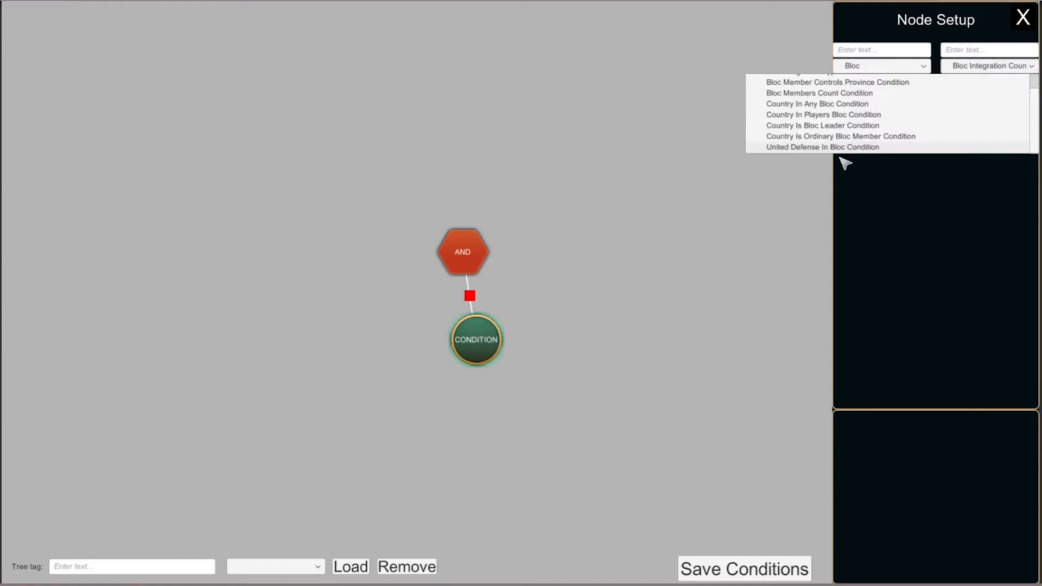
# Set the new node to Country Is Ordinary Bloc Member Condition with comparator NOT_EQUAL, save the conditions and check the saved tree.
pyautogui.click(850, 136)
pyautogui.click(874, 138)
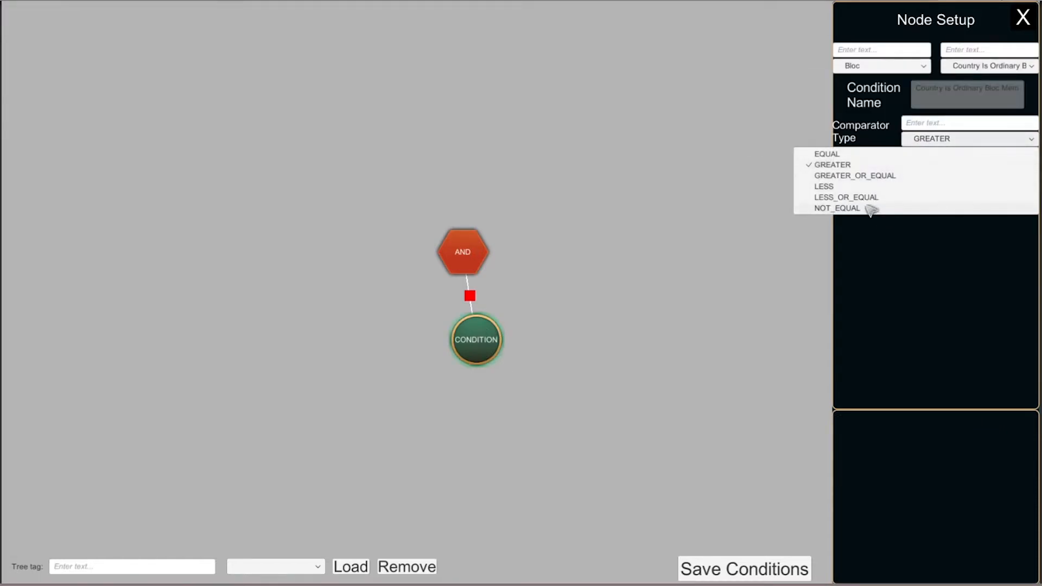
pyautogui.click(839, 208)
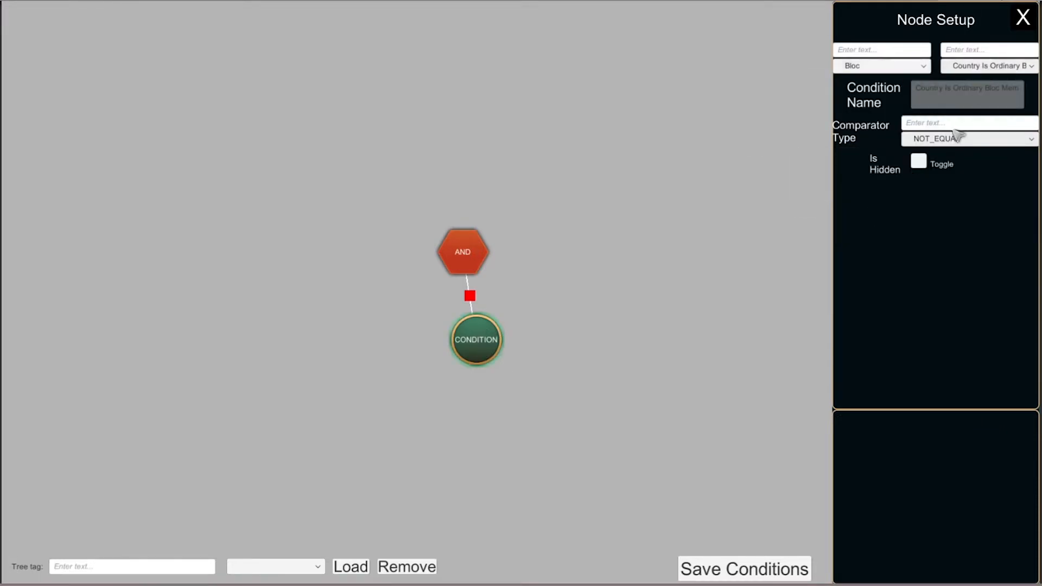
pyautogui.click(727, 577)
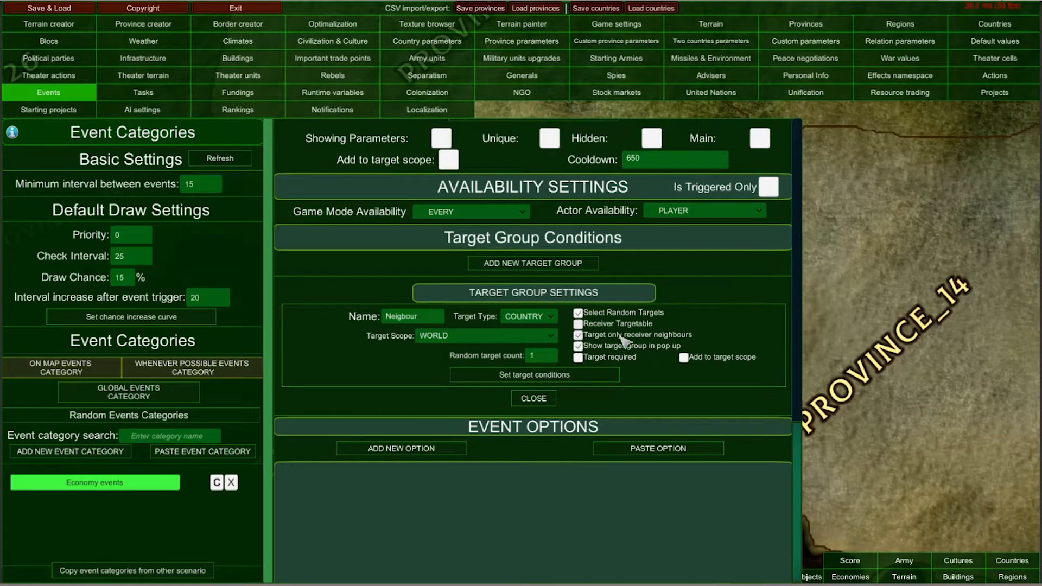
pyautogui.click(583, 375)
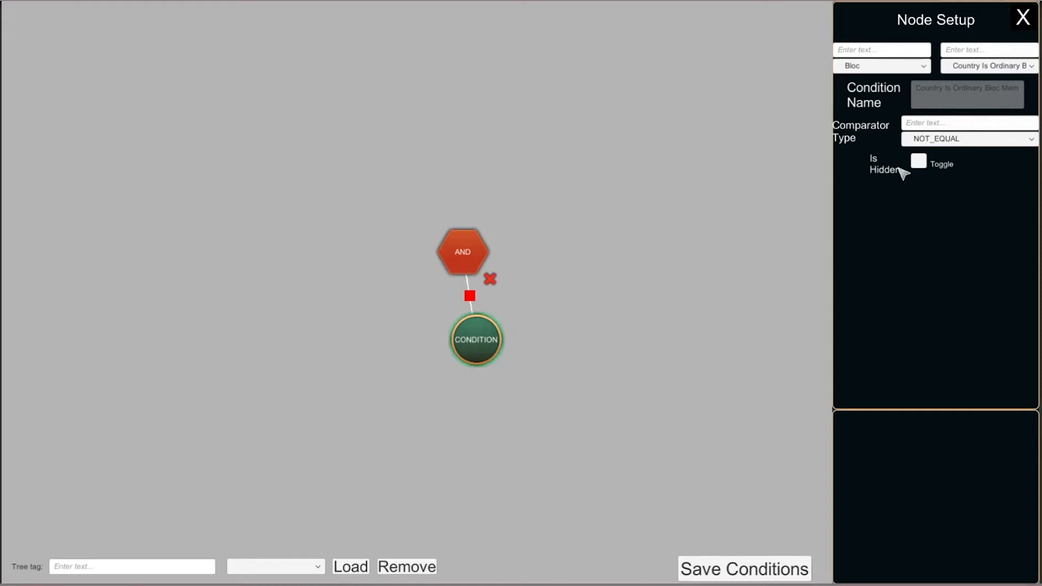
pyautogui.click(1022, 18)
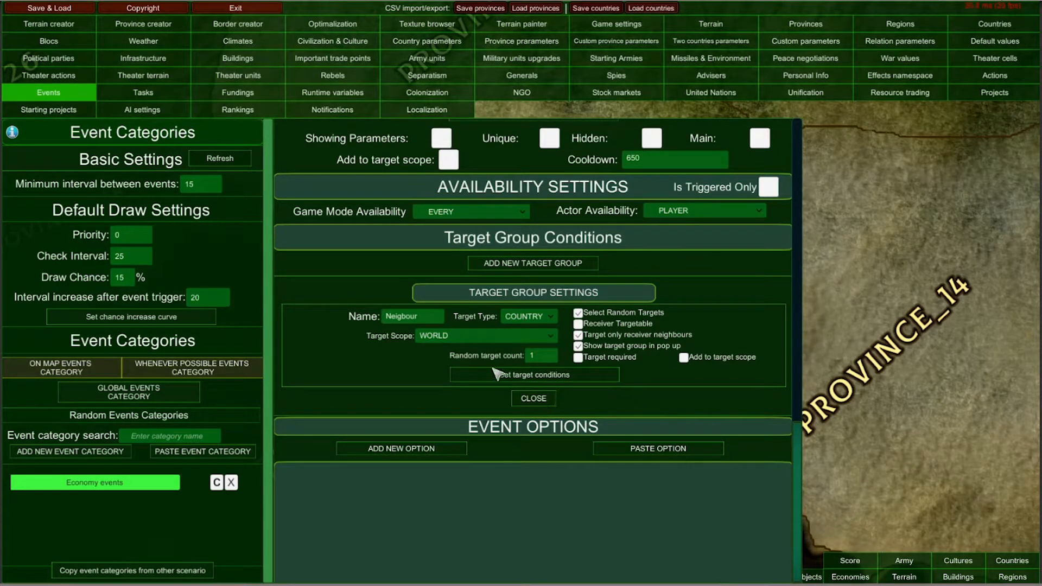
# Turn off Show target group in pop up and turn on Target required for the Neigbour group.
pyautogui.click(547, 356)
pyautogui.click(579, 346)
pyautogui.click(580, 358)
pyautogui.scroll(4, 715, 275)
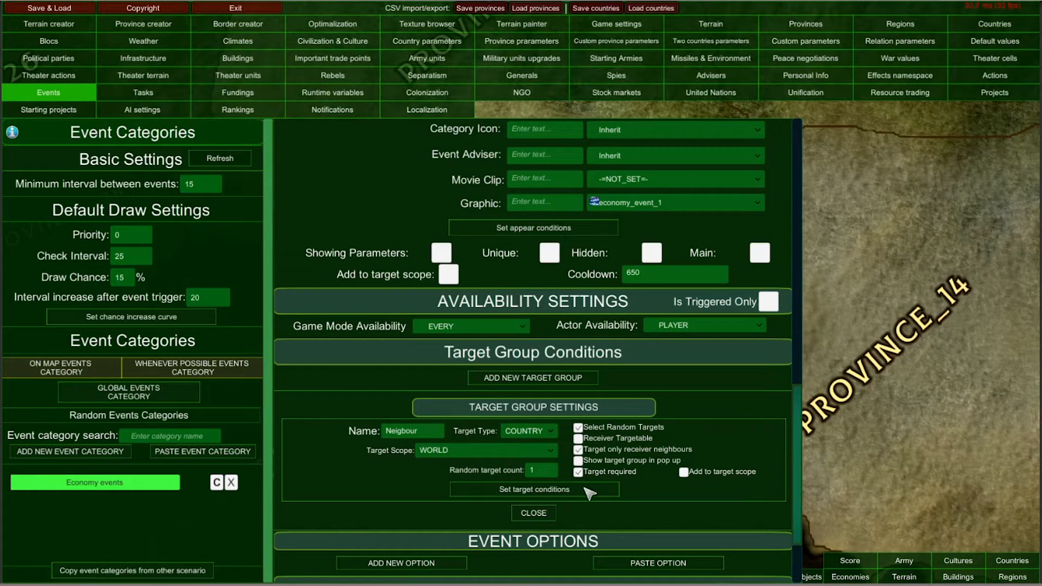
pyautogui.click(578, 472)
pyautogui.scroll(-2, 552, 563)
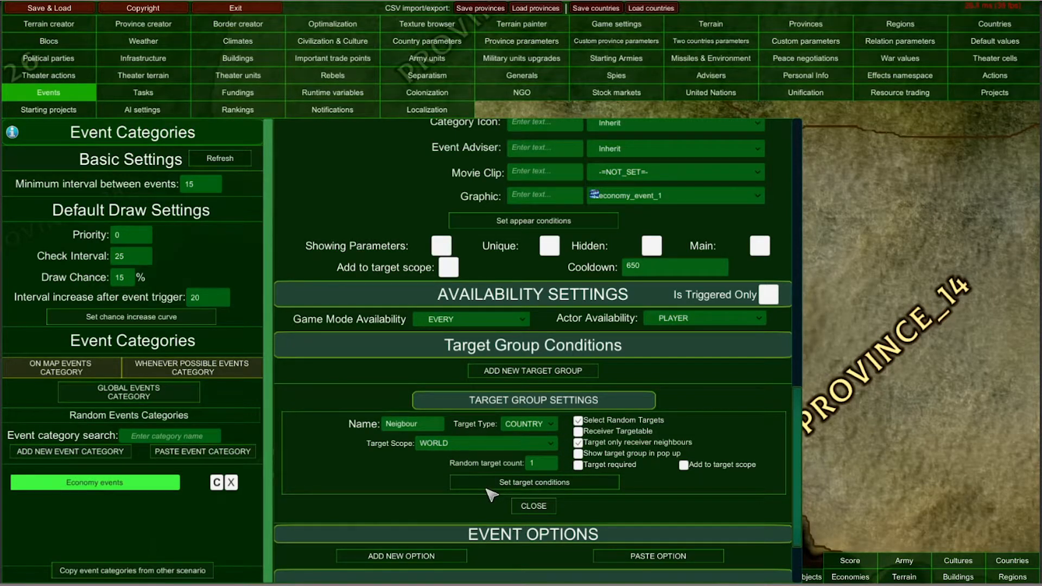
pyautogui.click(633, 468)
pyautogui.scroll(1, 711, 491)
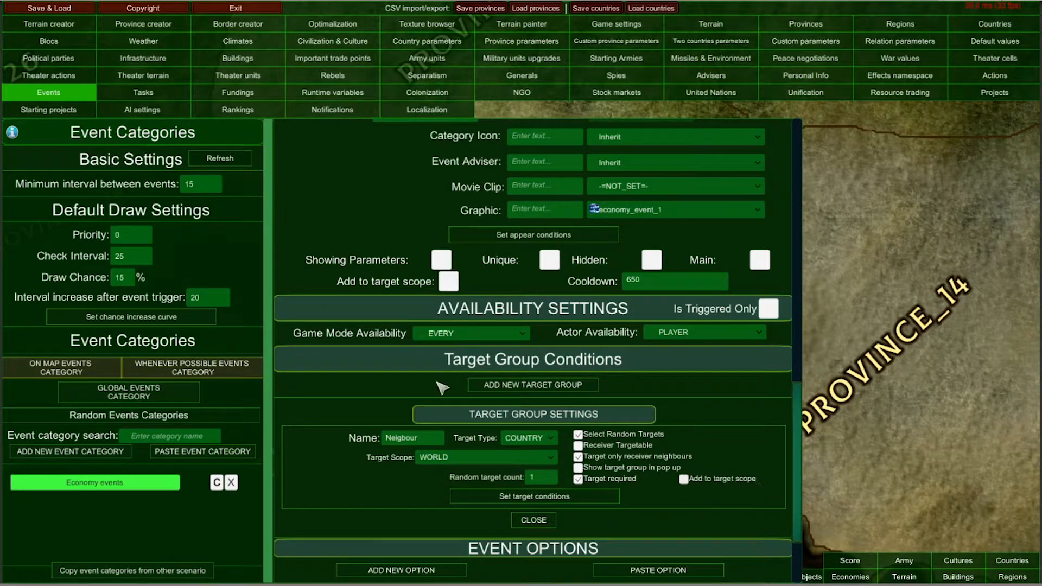
# Turn on Add to target scope for the Market Crash event and set the Neigbour group's target scope to Market Crash_Receiver.
pyautogui.scroll(3, 421, 241)
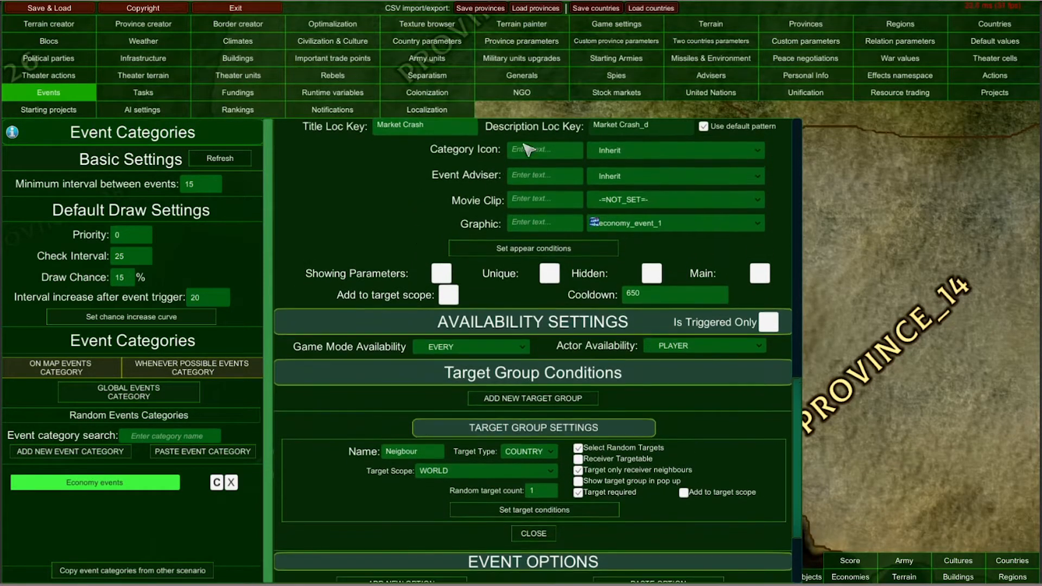
pyautogui.scroll(-2, 380, 230)
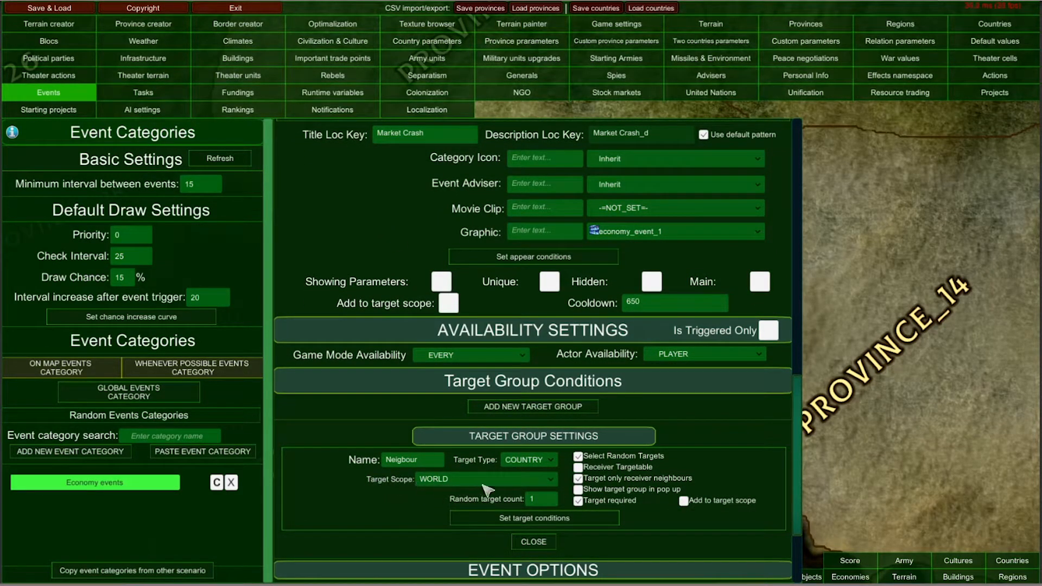
pyautogui.click(556, 480)
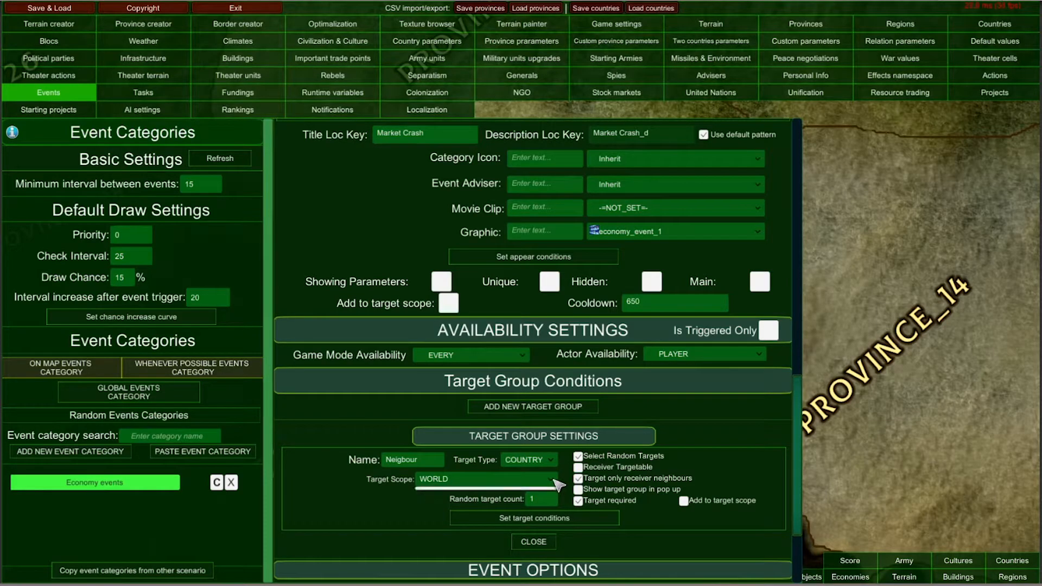
pyautogui.click(551, 481)
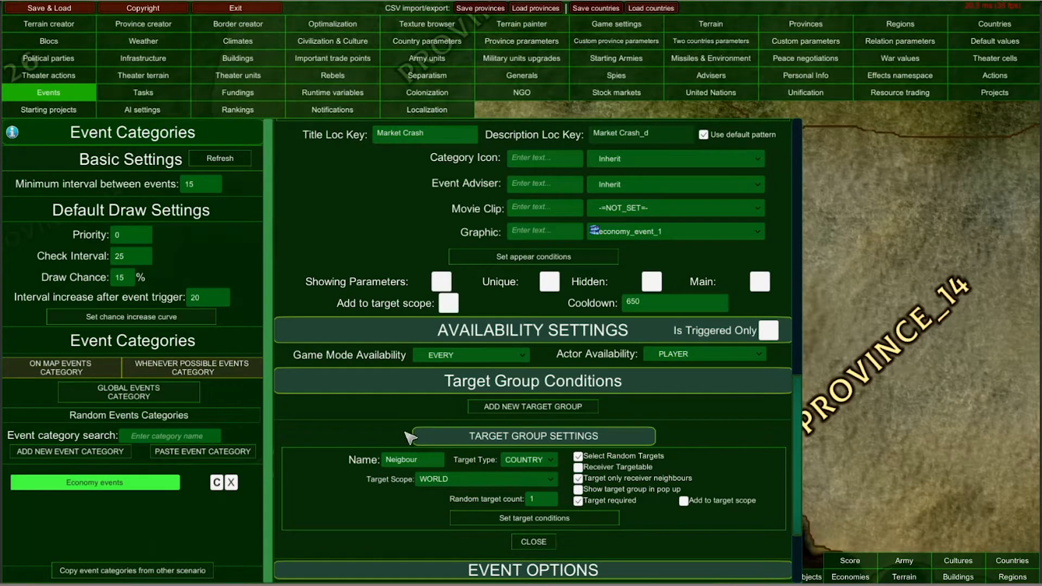
pyautogui.click(544, 457)
pyautogui.click(533, 461)
pyautogui.click(449, 304)
pyautogui.click(466, 479)
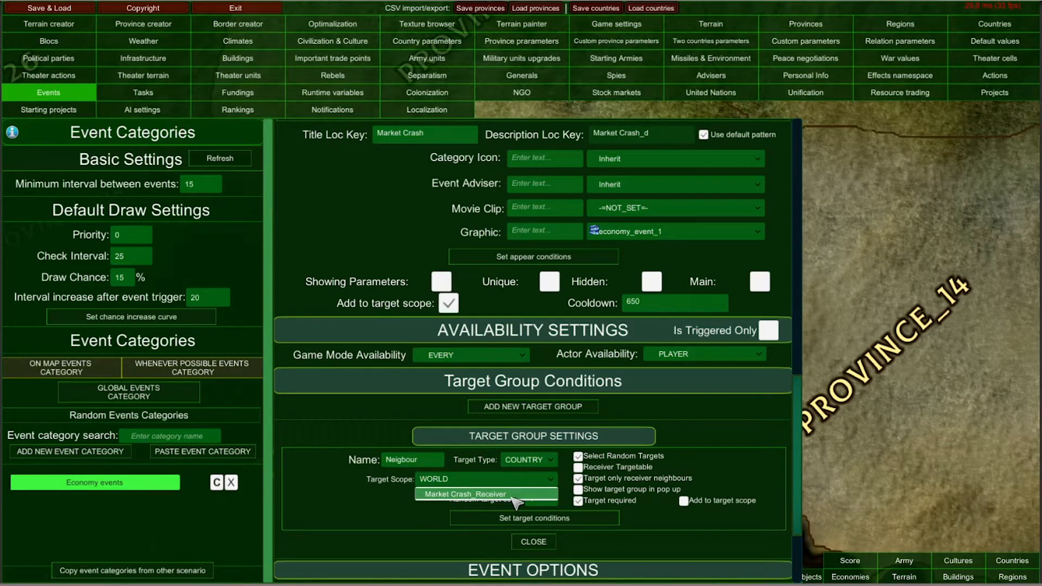
pyautogui.click(470, 495)
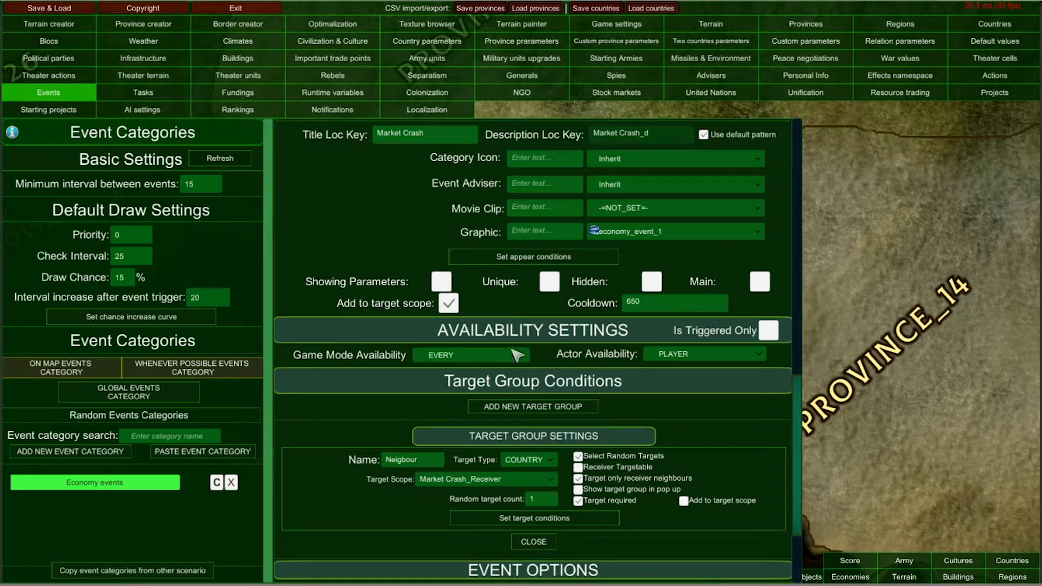
pyautogui.scroll(1, 385, 246)
pyautogui.scroll(2, 384, 245)
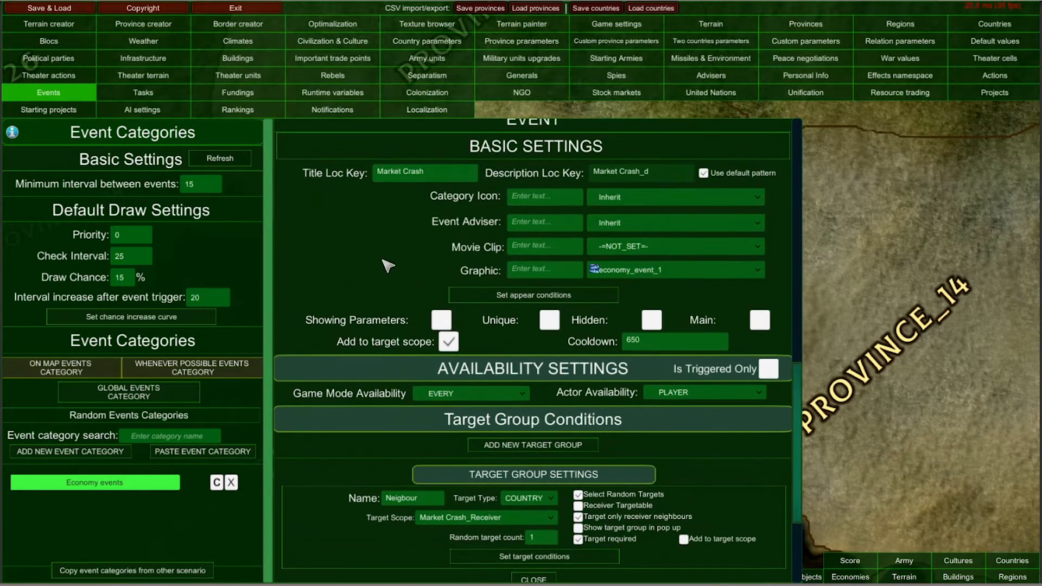
pyautogui.scroll(1, 375, 271)
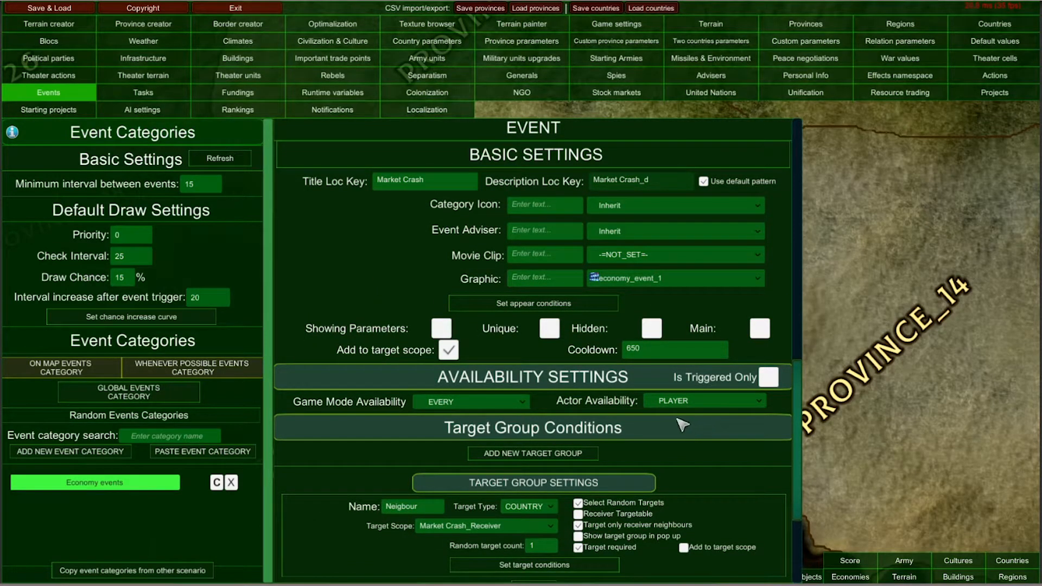
pyautogui.scroll(-3, 371, 335)
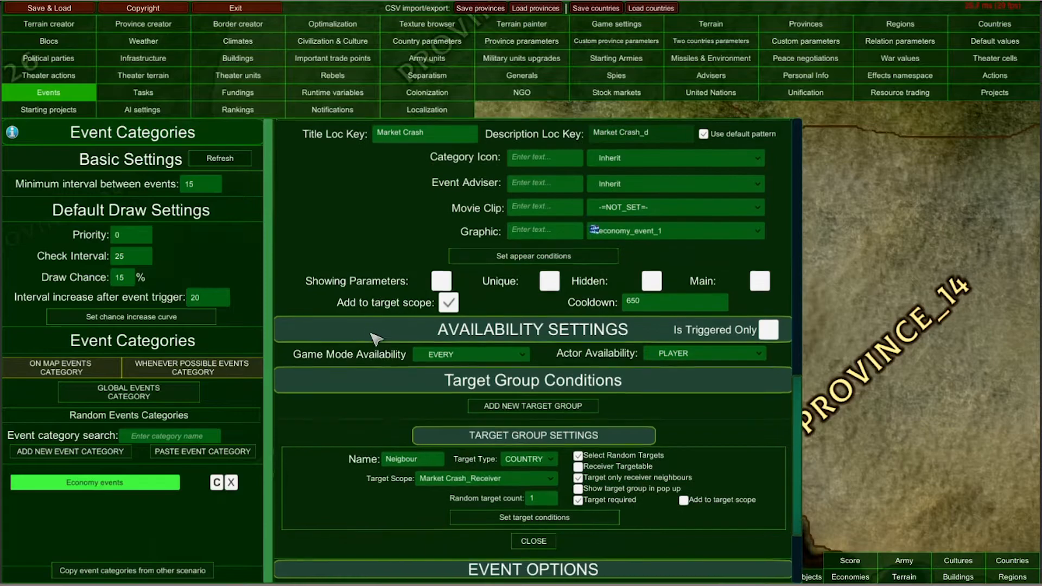
pyautogui.scroll(2, 380, 352)
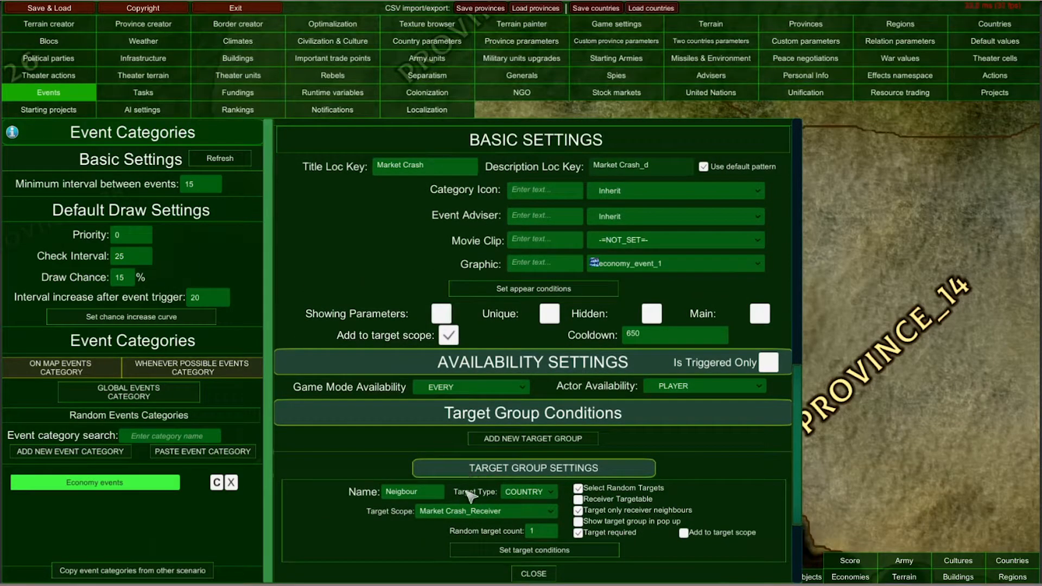
# Set the Neigbour group's target scope back to WORLD and turn off Add to target scope for the Market Crash event.
pyautogui.click(472, 510)
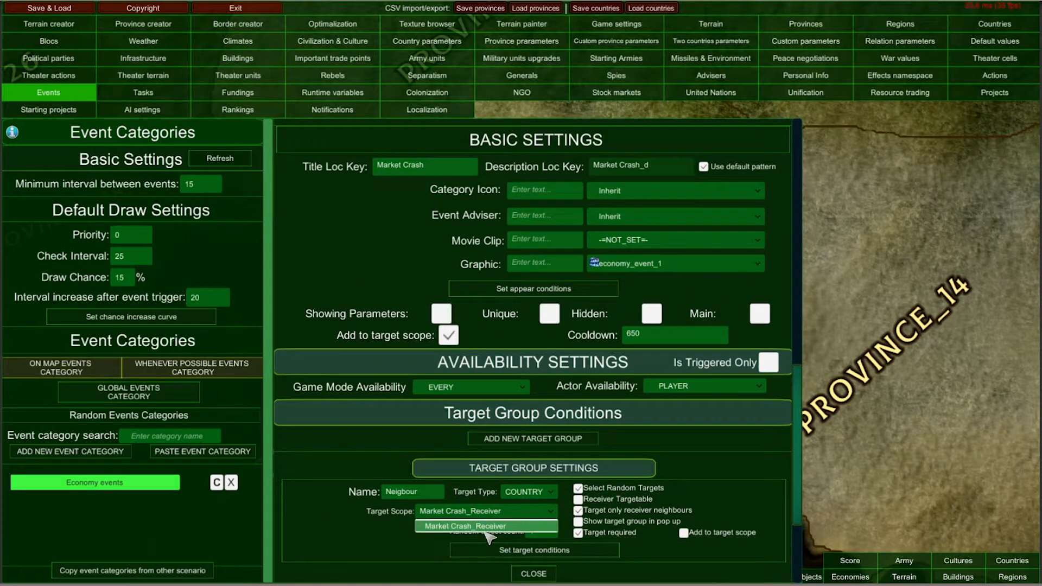
pyautogui.click(489, 526)
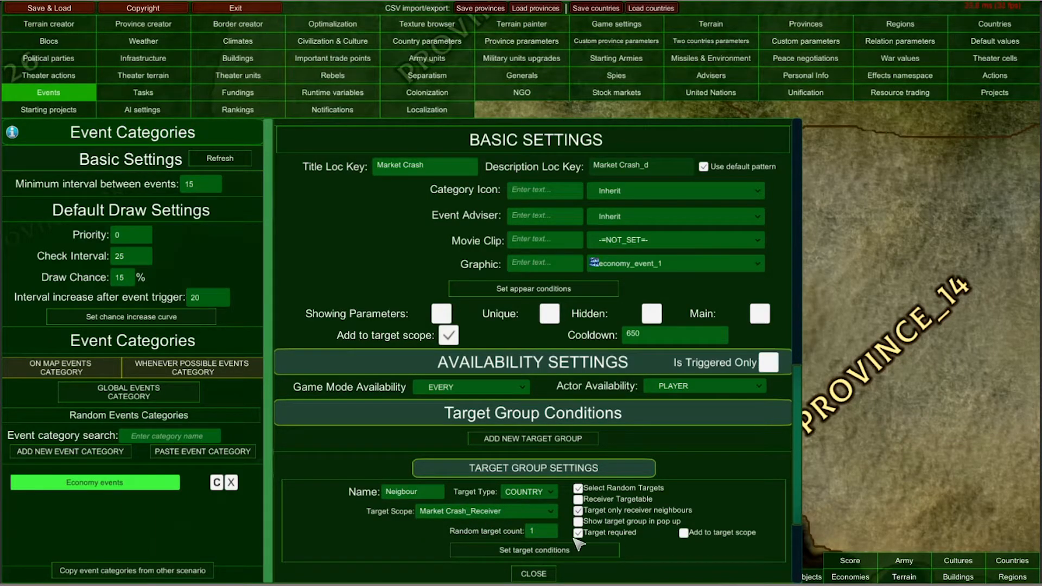
pyautogui.click(460, 514)
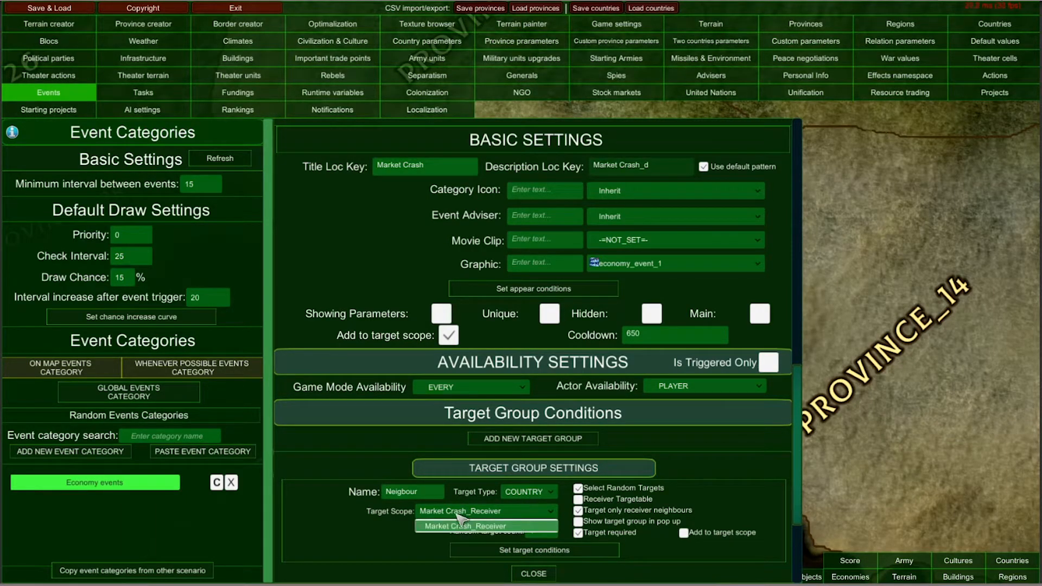
pyautogui.click(456, 524)
pyautogui.click(454, 516)
pyautogui.click(454, 524)
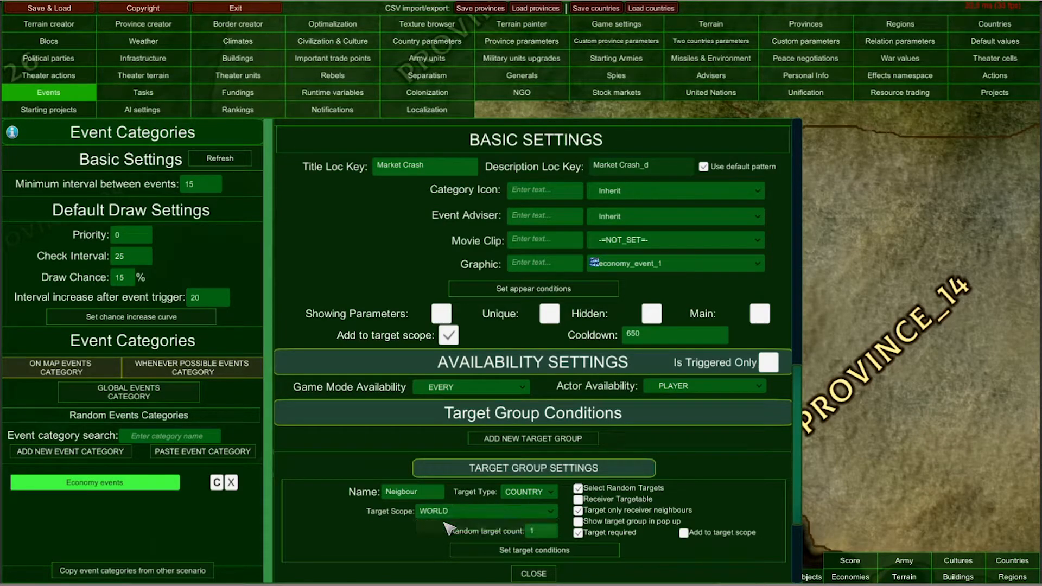
pyautogui.click(452, 516)
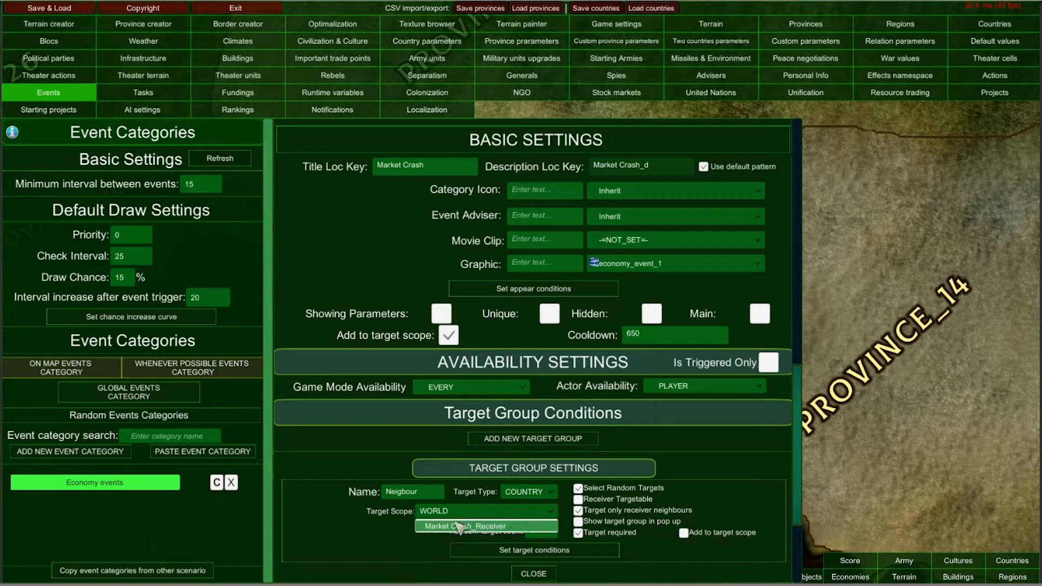
pyautogui.click(374, 526)
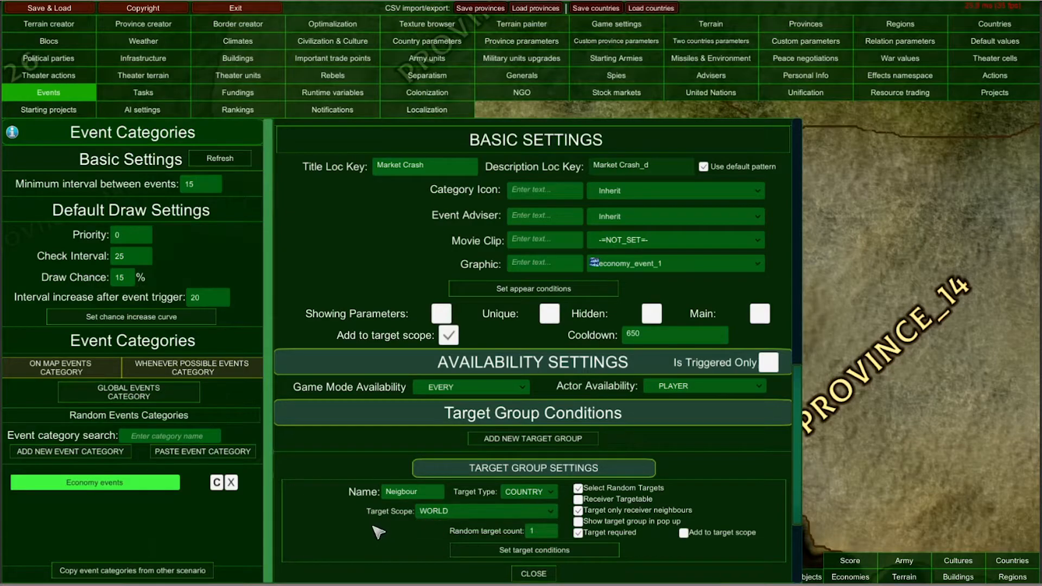
pyautogui.click(448, 337)
# Turn on Add to target scope for the Neigbour group, then reopen the group and check its target scope choices.
pyautogui.scroll(-1, 513, 347)
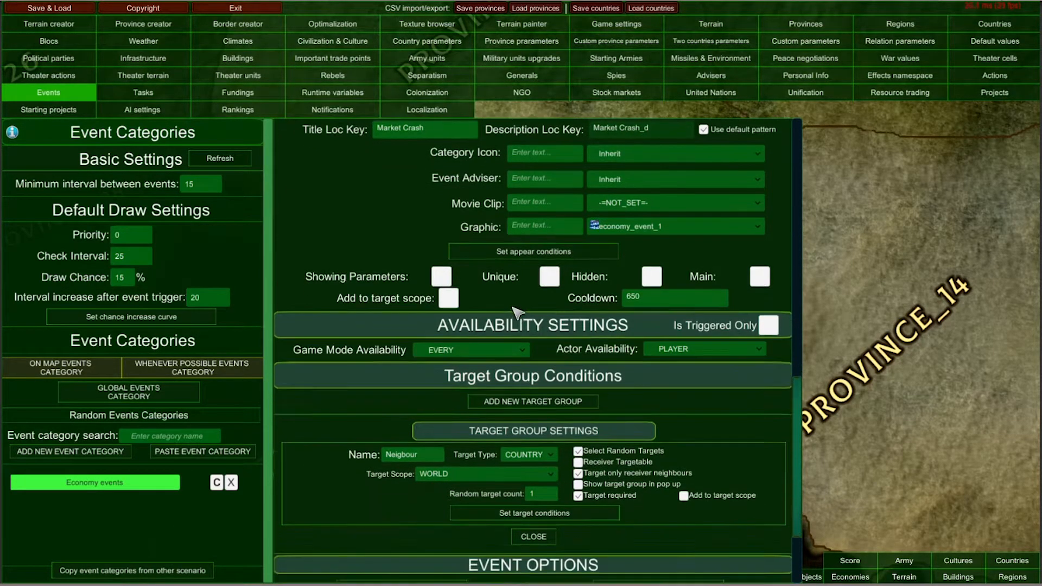
pyautogui.scroll(-1, 516, 314)
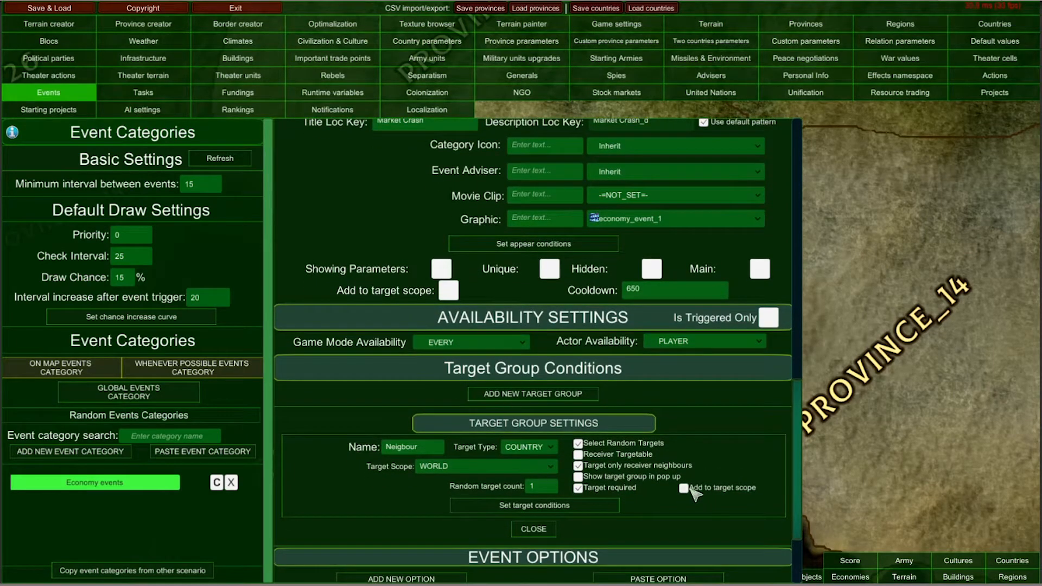
pyautogui.click(684, 488)
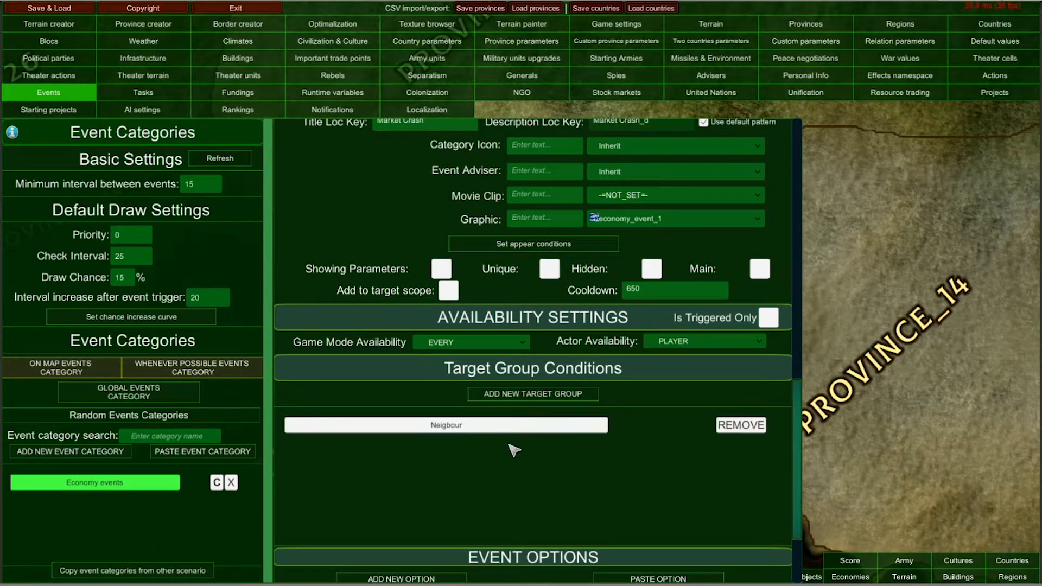
pyautogui.click(499, 428)
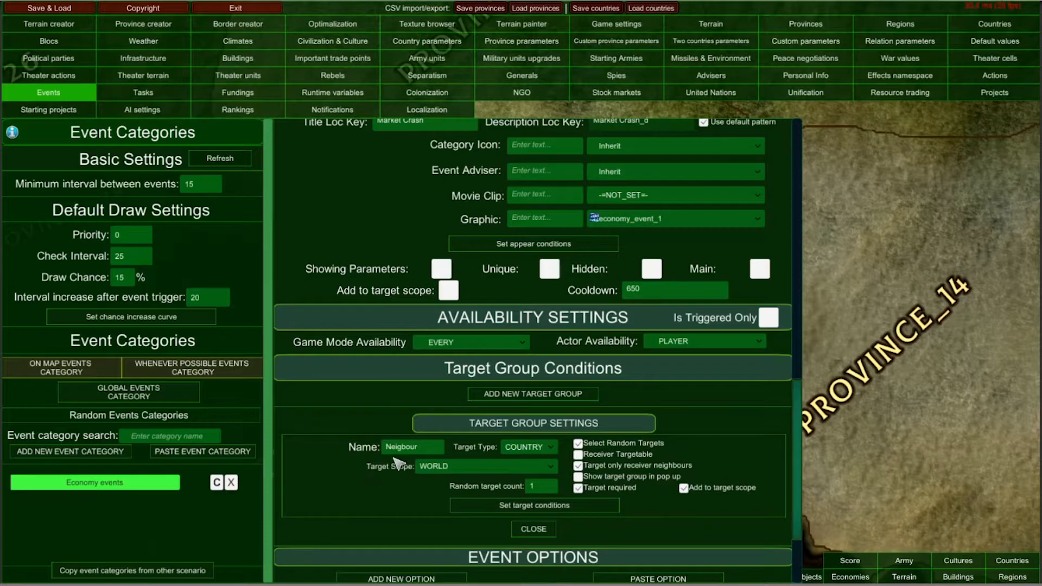
pyautogui.click(466, 467)
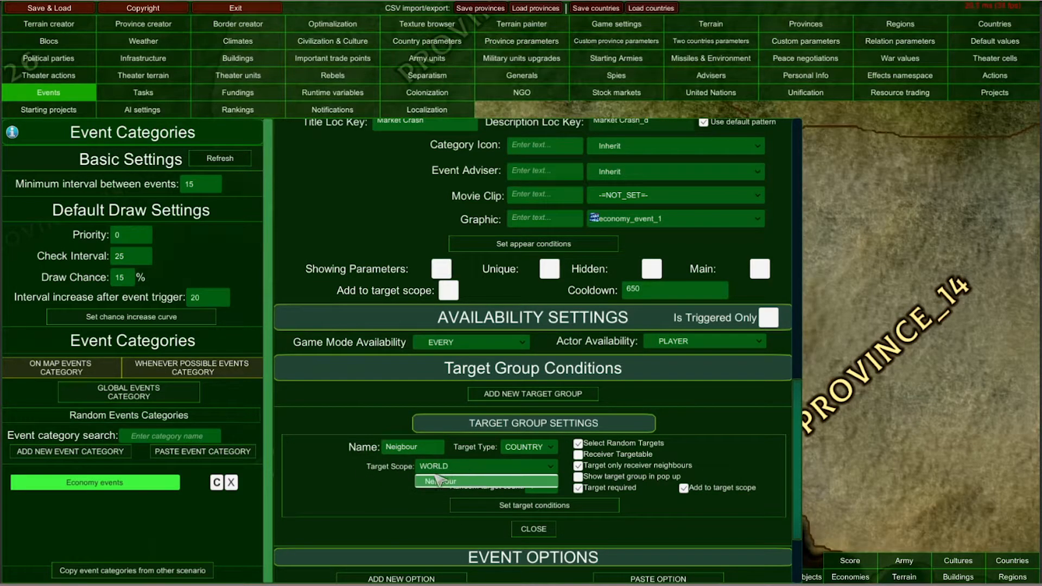
pyautogui.click(450, 469)
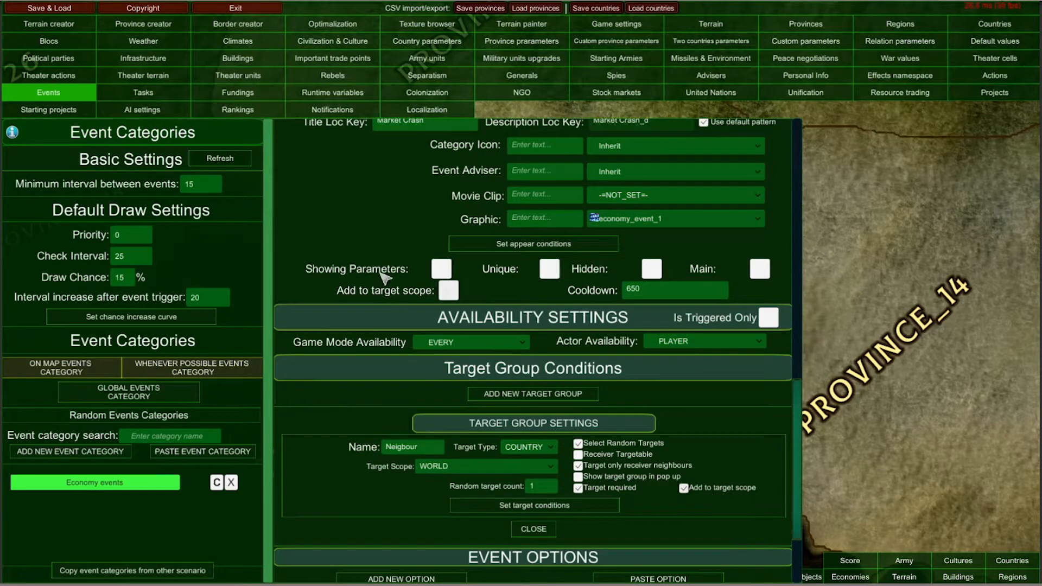
# Add a second event to the Economy Crash group and select it for editing.
pyautogui.scroll(8, 383, 279)
pyautogui.scroll(1, 348, 246)
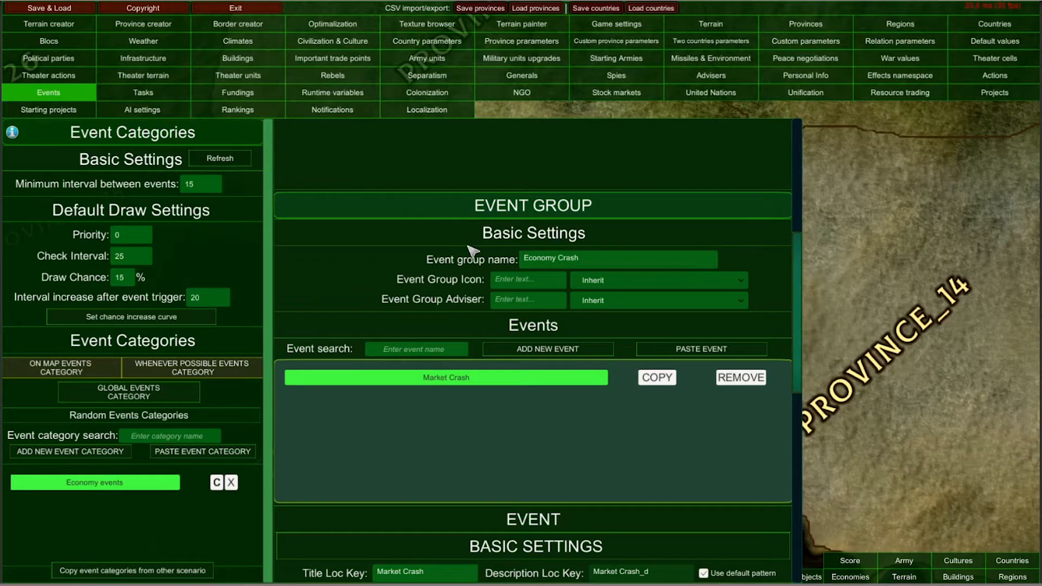
pyautogui.click(544, 350)
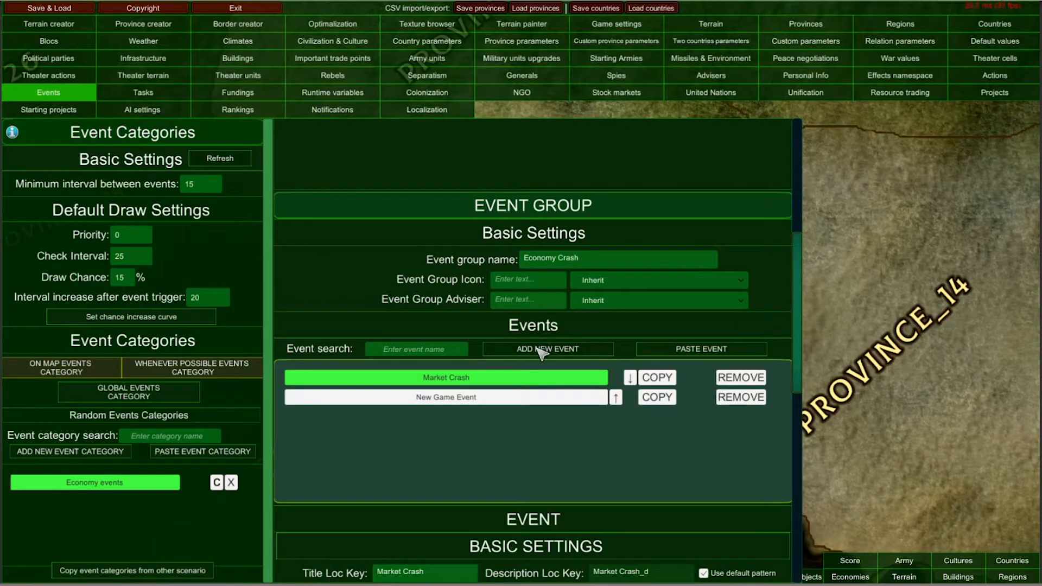
pyautogui.click(442, 401)
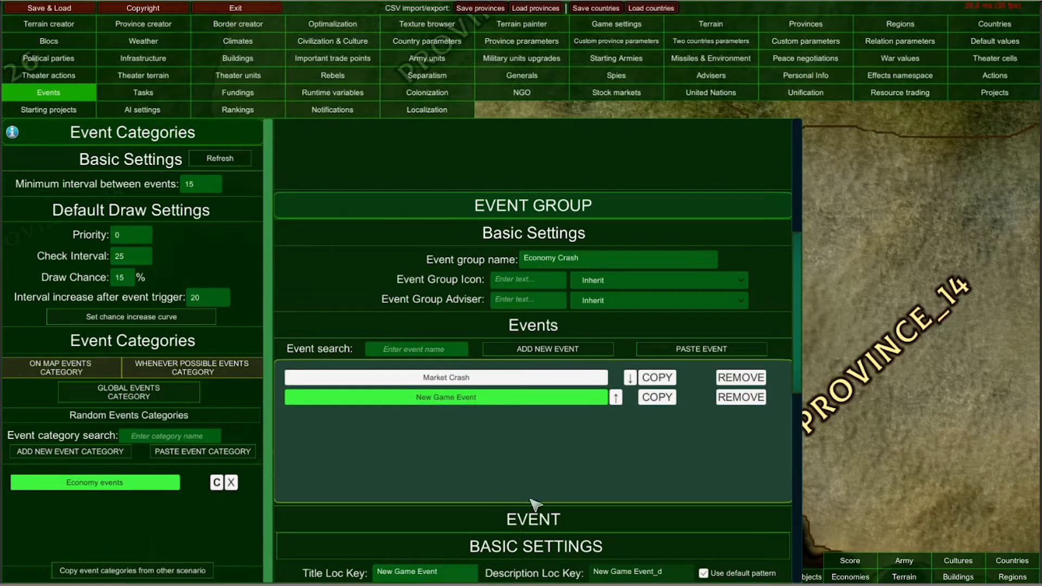
# Add a target group to the new event and set its target scope to Neigbour.
pyautogui.scroll(-8, 530, 537)
pyautogui.click(533, 435)
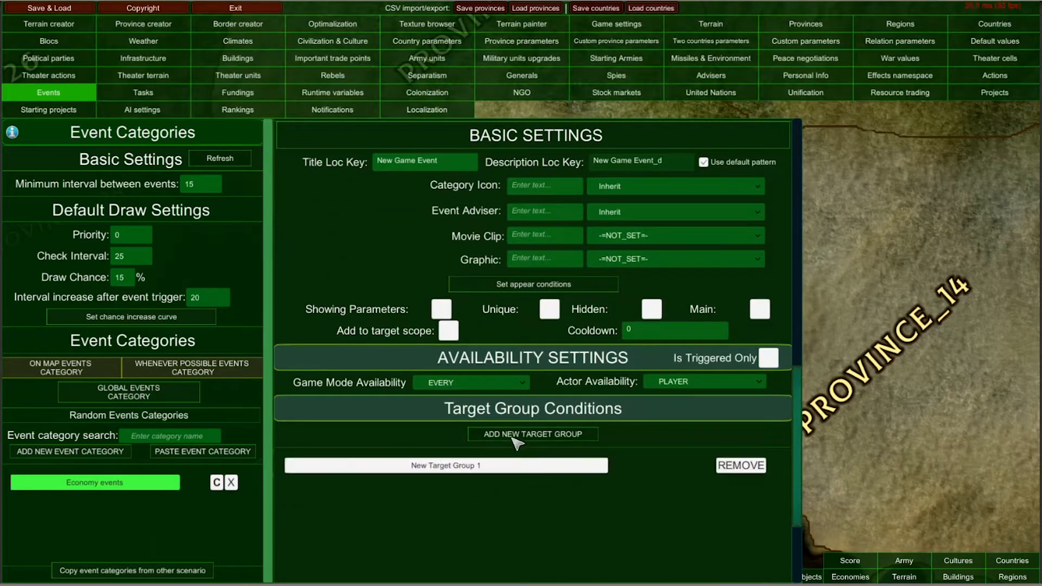
pyautogui.scroll(-2, 433, 451)
pyautogui.click(442, 353)
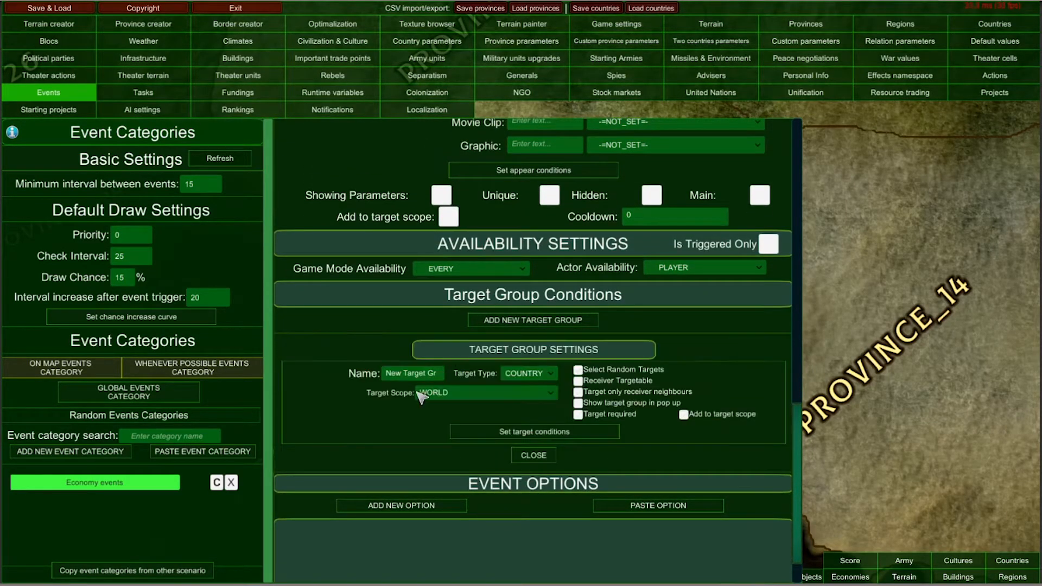
pyautogui.click(462, 395)
pyautogui.click(438, 408)
# Return to the Market Crash event, check the Neigbour target group's settings and close the group.
pyautogui.scroll(6, 701, 317)
pyautogui.scroll(1, 646, 322)
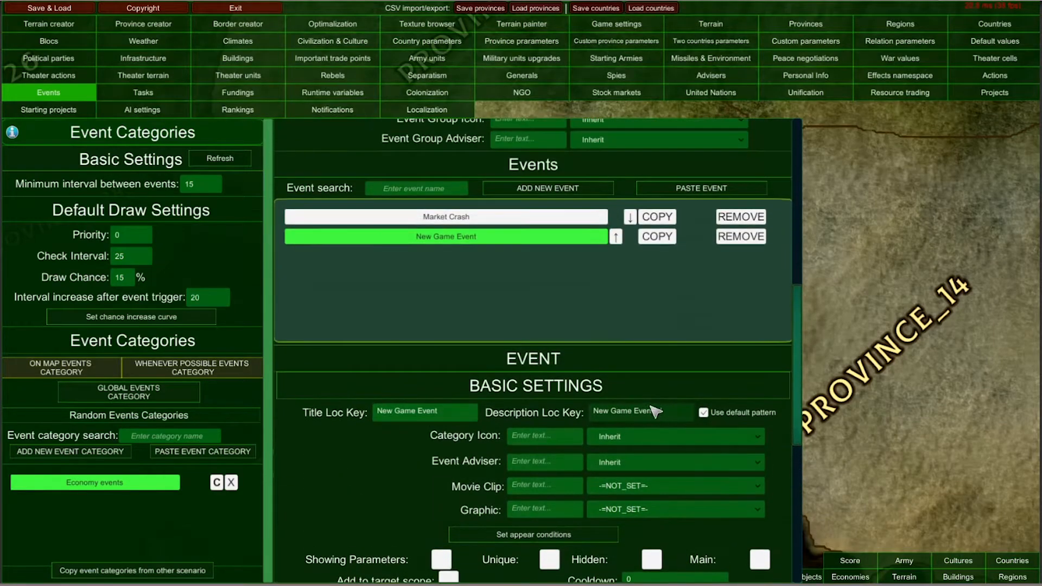
pyautogui.click(411, 217)
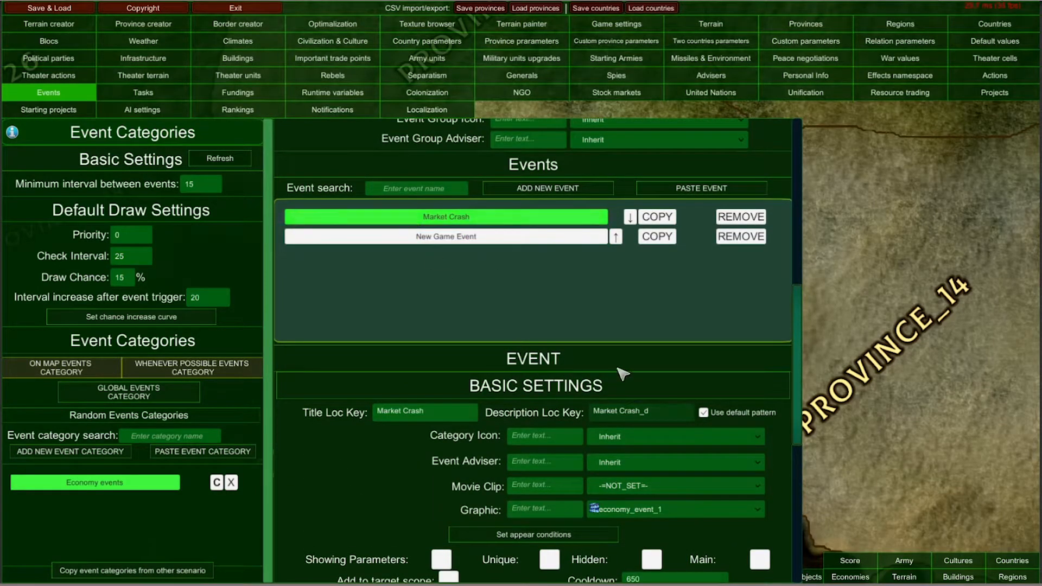
pyautogui.scroll(-6, 624, 370)
pyautogui.click(434, 390)
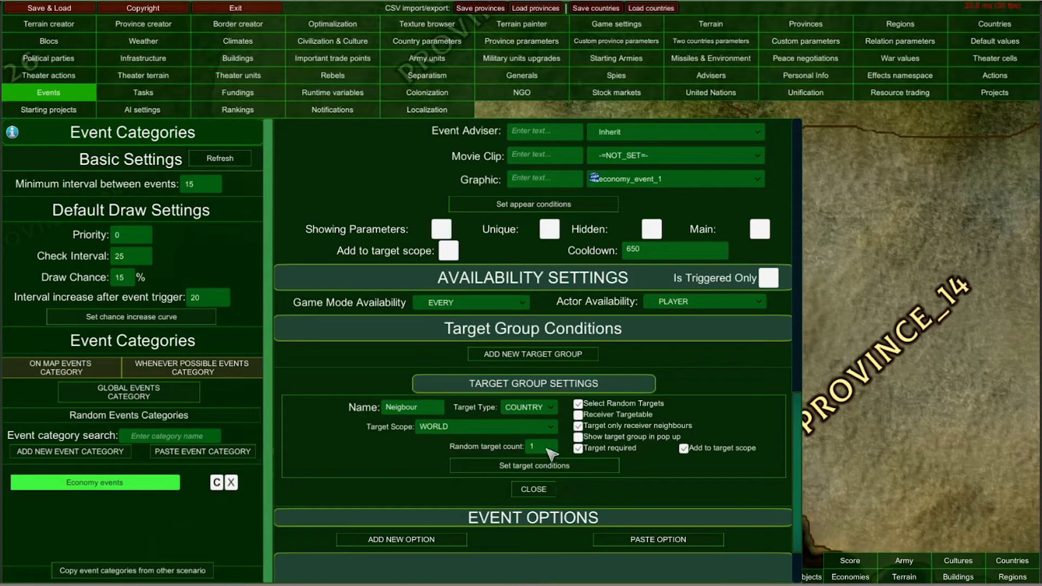
pyautogui.click(534, 489)
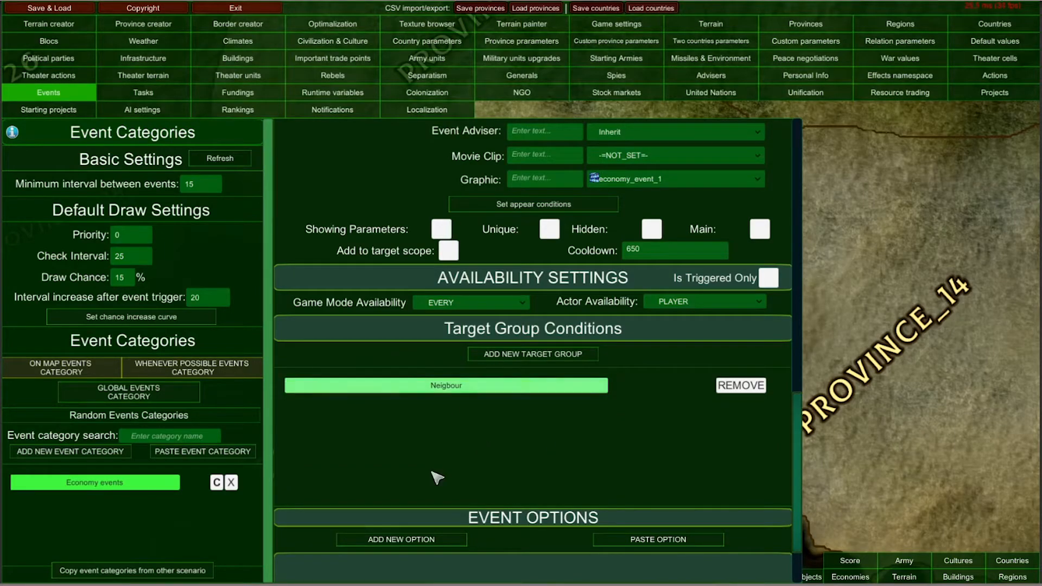
pyautogui.scroll(-2, 549, 386)
# Reopen the second event's target group and choose Neigbour again as its target scope.
pyautogui.scroll(10, 549, 387)
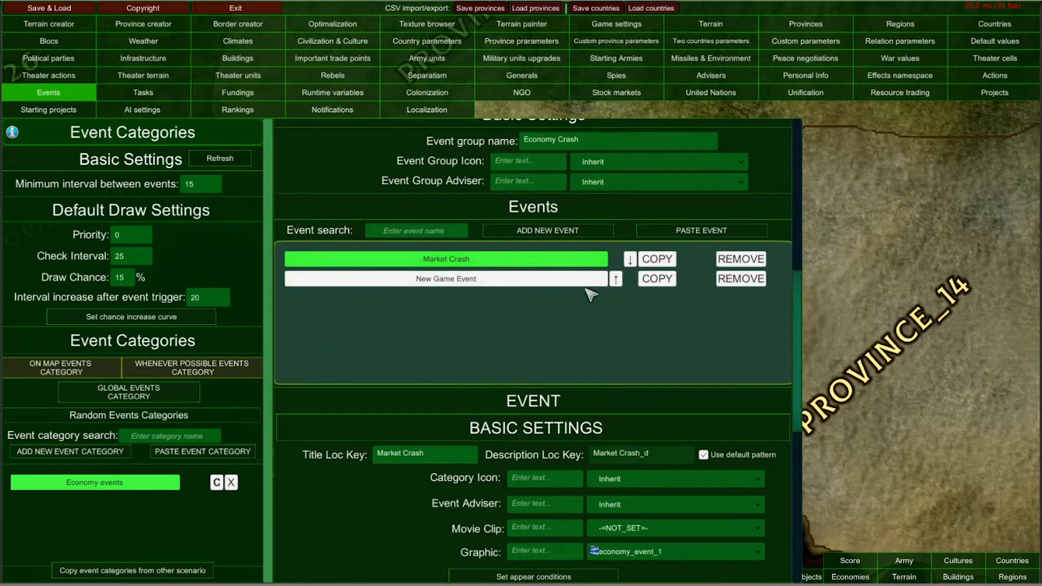
pyautogui.click(450, 278)
pyautogui.scroll(-7, 507, 361)
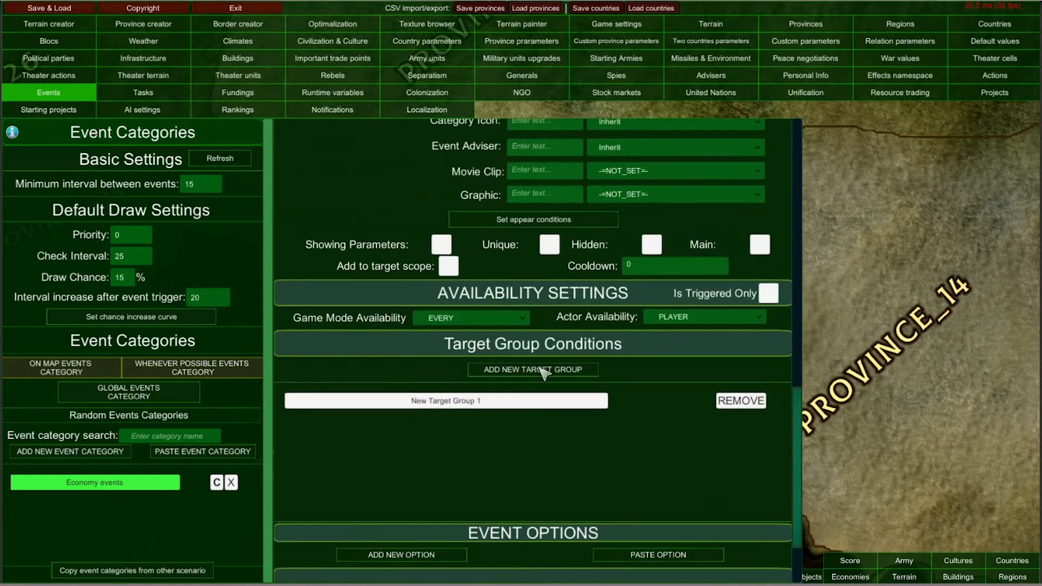
pyautogui.click(495, 407)
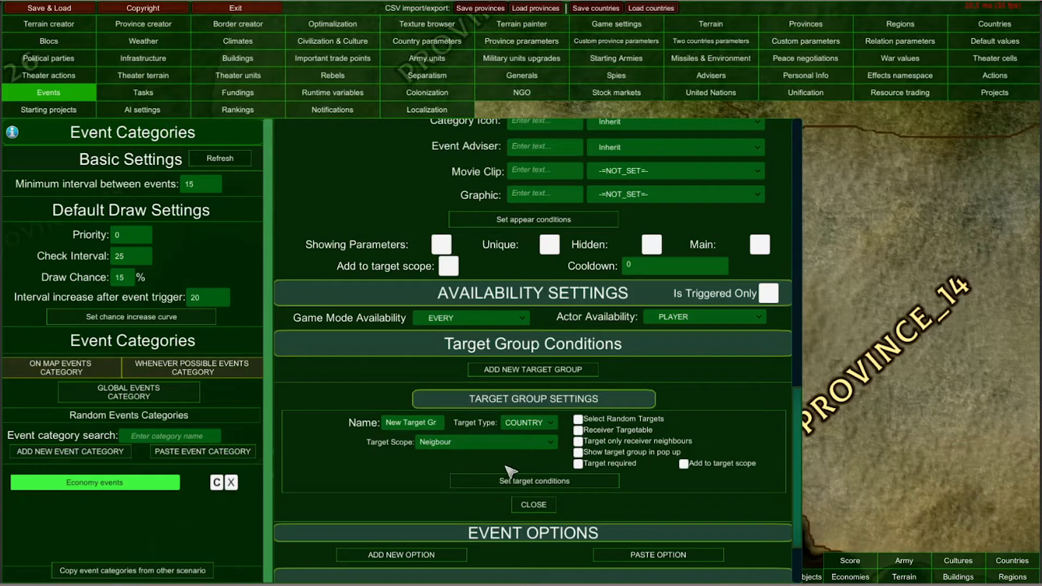
pyautogui.click(461, 443)
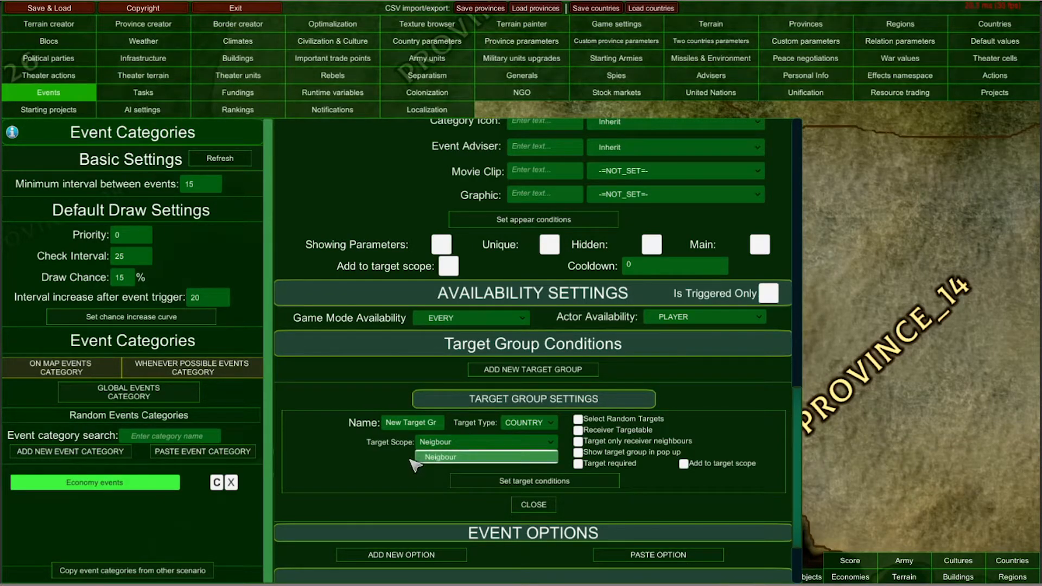
pyautogui.click(483, 457)
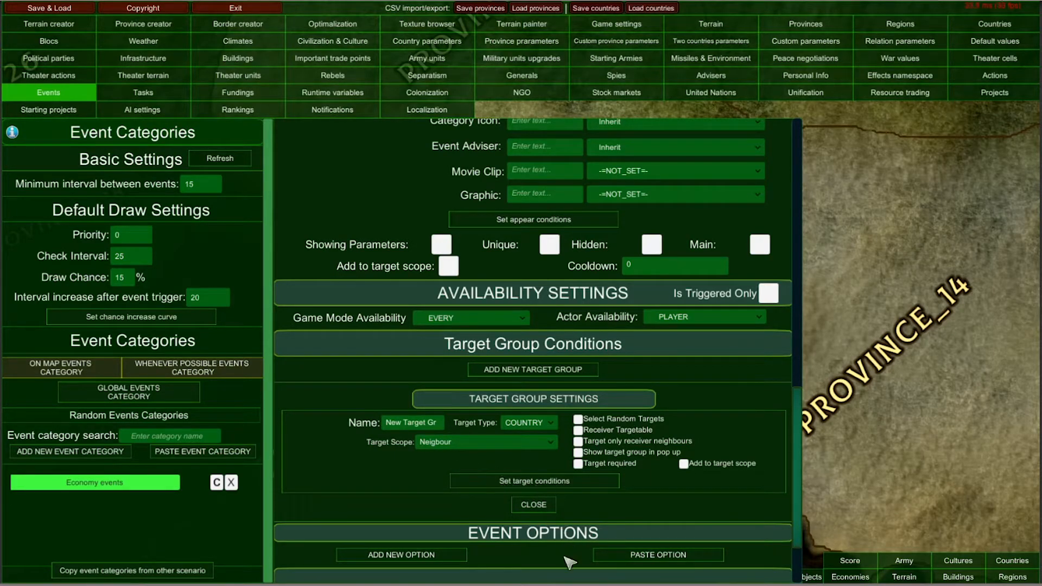
# Compare the second event's target group settings with those of the Market Crash event.
pyautogui.scroll(-2, 570, 443)
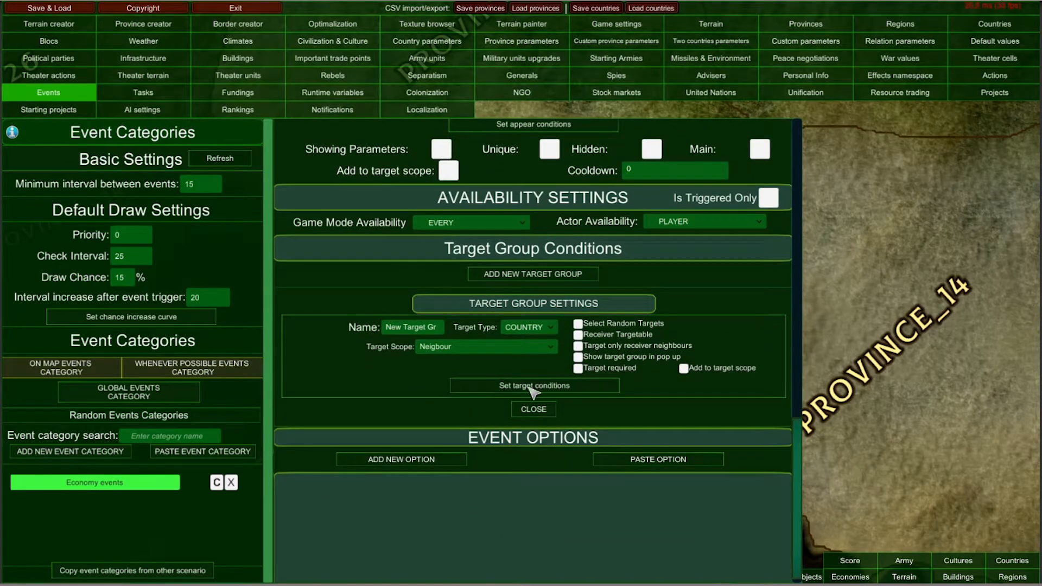
pyautogui.scroll(2, 651, 420)
pyautogui.scroll(5, 430, 303)
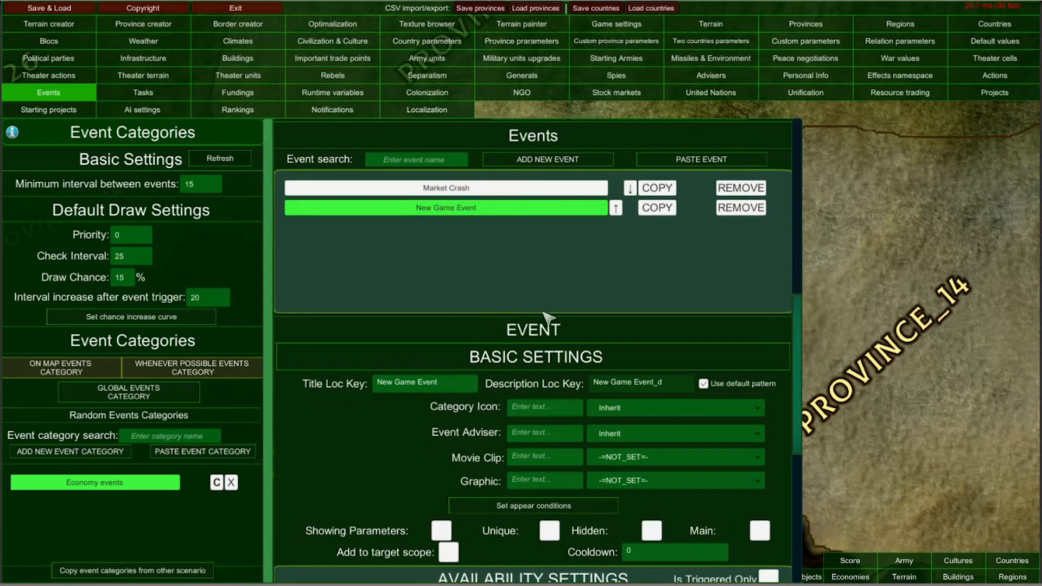
pyautogui.scroll(-6, 456, 201)
pyautogui.scroll(7, 489, 228)
pyautogui.click(492, 230)
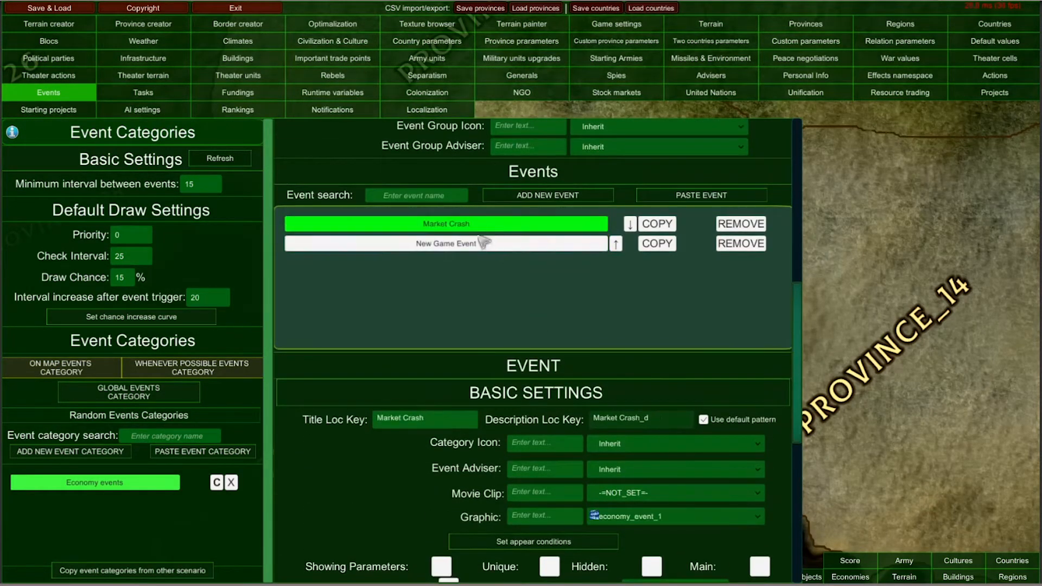
pyautogui.scroll(-7, 413, 232)
pyautogui.scroll(6, 415, 233)
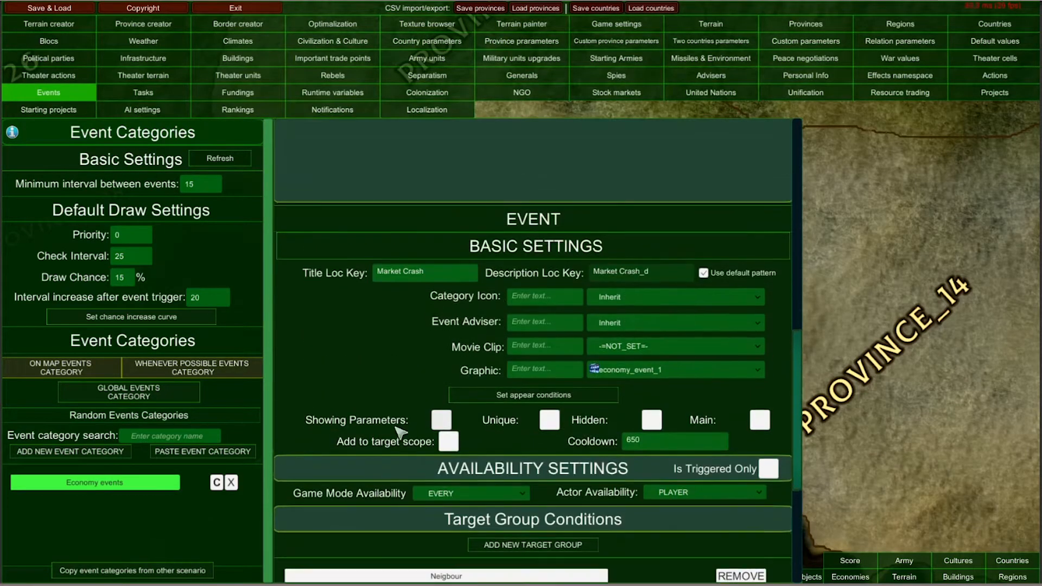
# Turn on Target required for the second event's target group and go back to the Market Crash event's target groups.
pyautogui.click(446, 190)
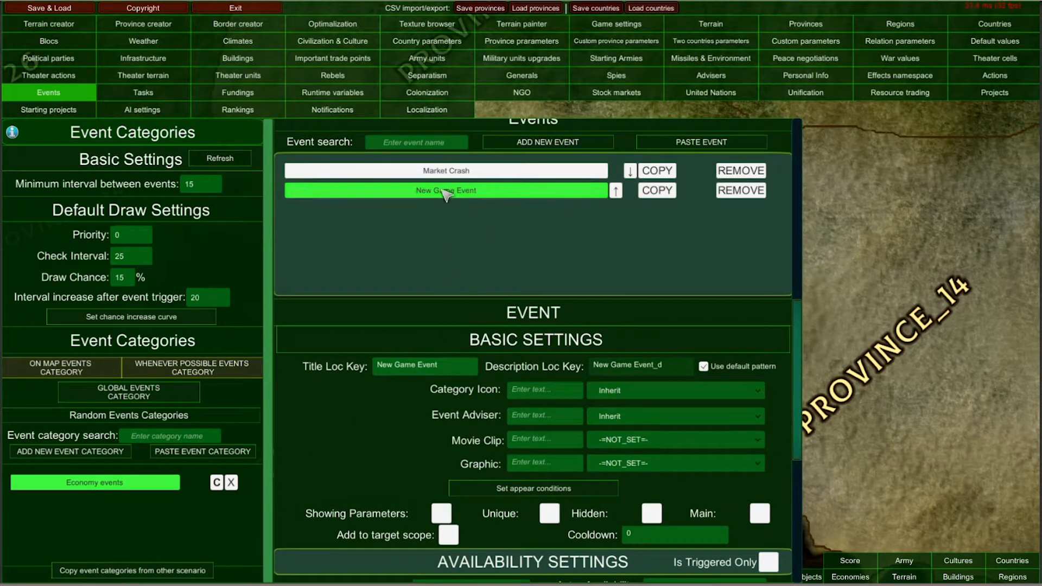
pyautogui.scroll(-3, 443, 461)
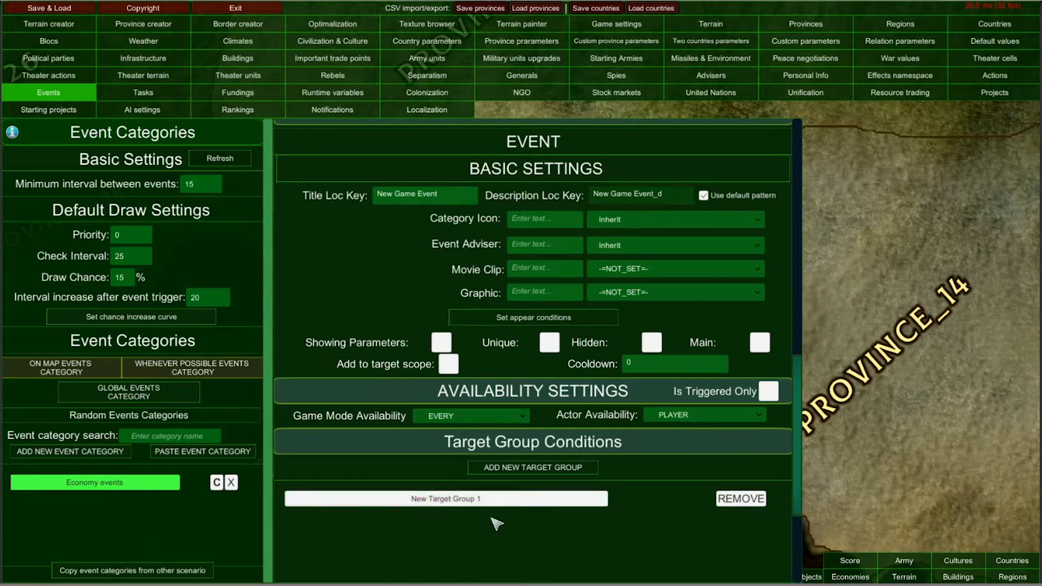
pyautogui.click(478, 503)
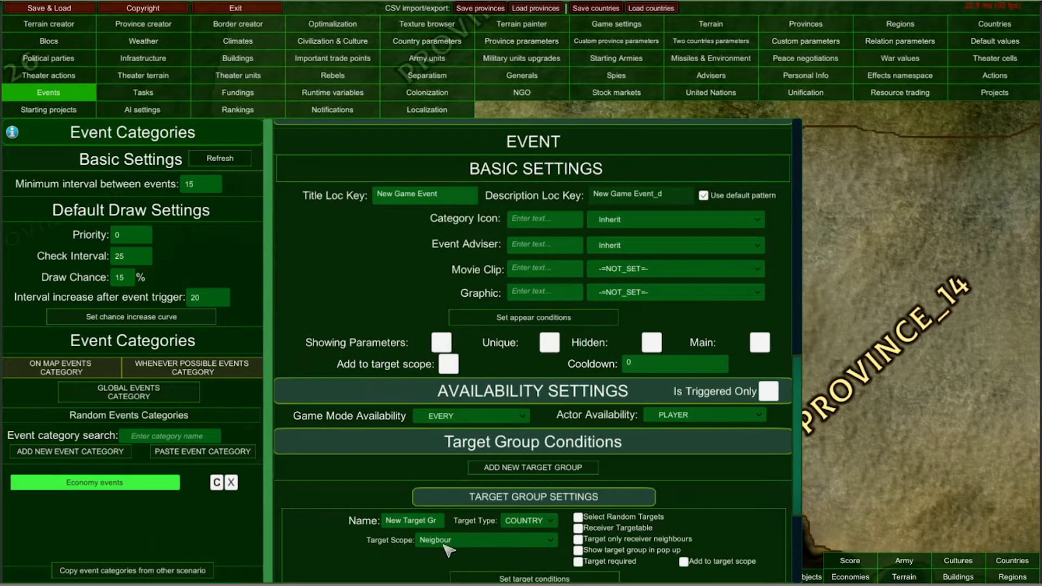
pyautogui.click(580, 563)
pyautogui.scroll(-2, 478, 515)
pyautogui.scroll(1, 467, 522)
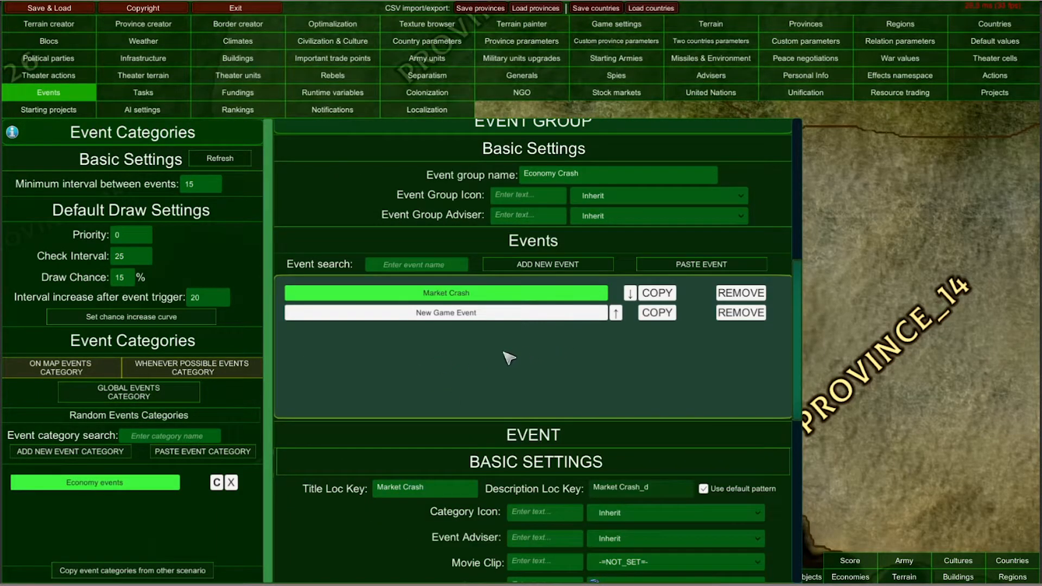
pyautogui.scroll(-5, 567, 450)
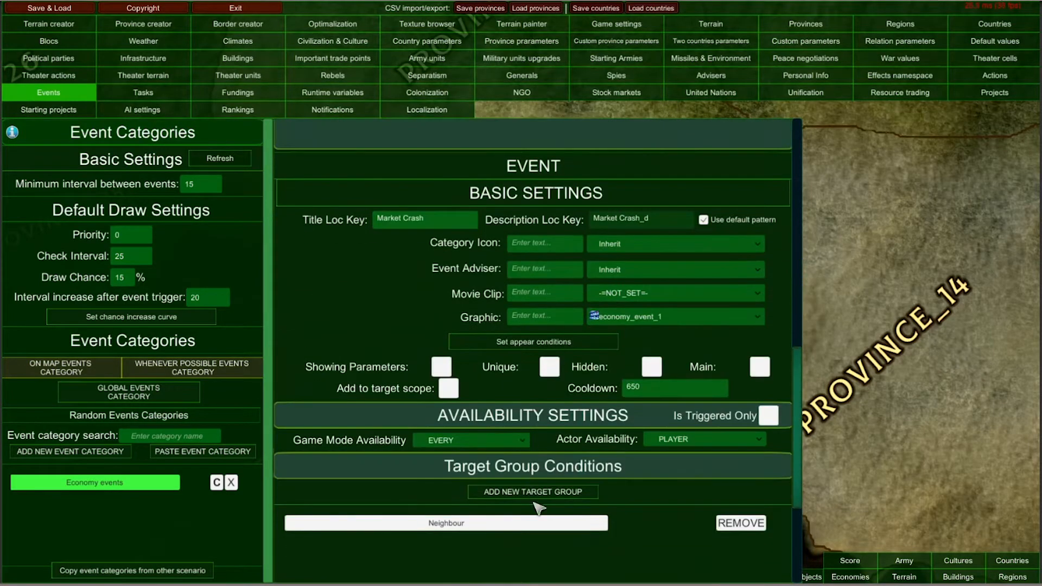
# Review the settings of the Market Crash event's Neighbour target group and close the group.
pyautogui.click(452, 527)
pyautogui.scroll(-4, 455, 496)
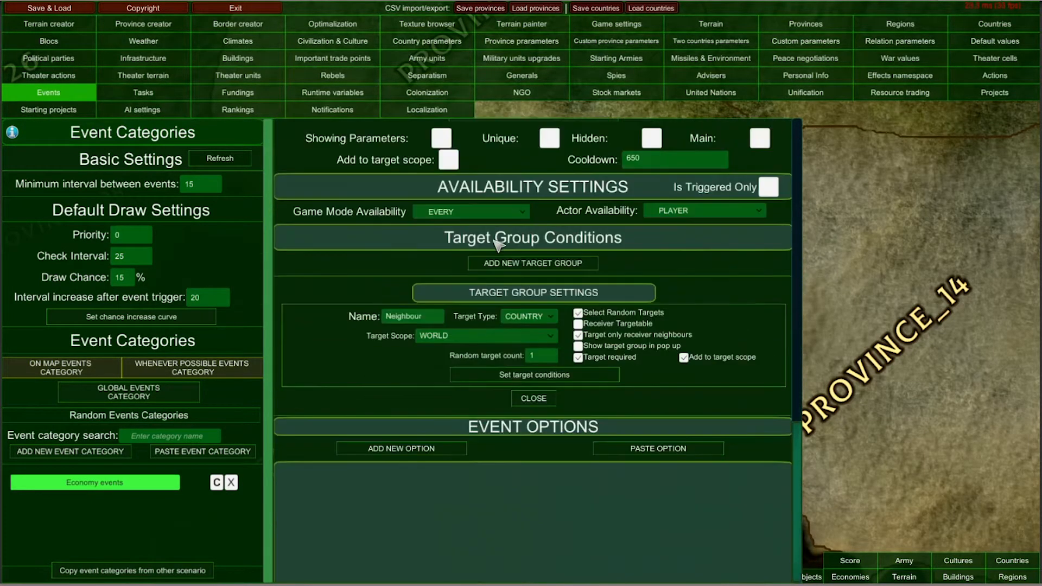
pyautogui.scroll(2, 415, 244)
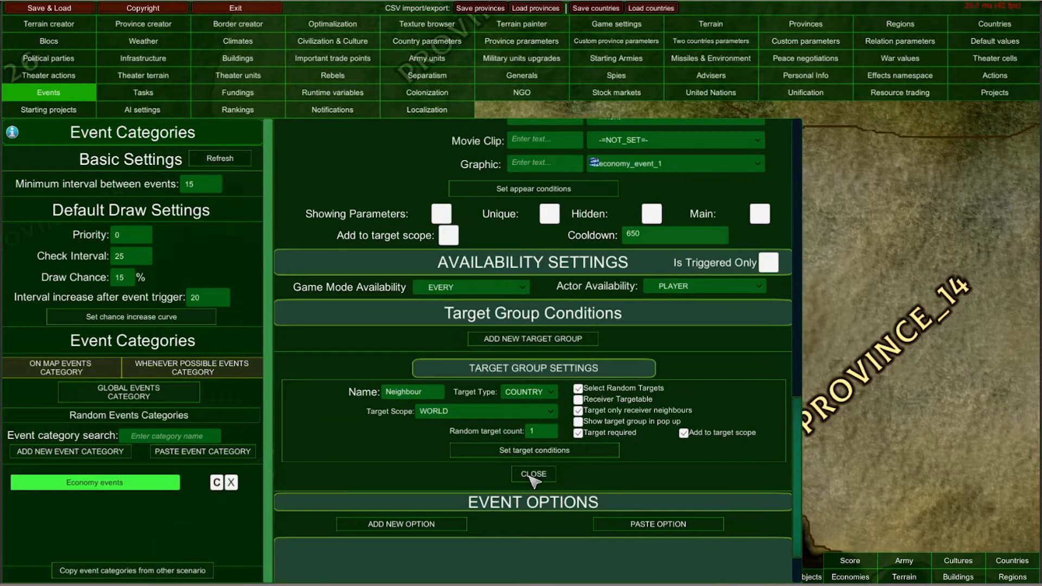
pyautogui.click(533, 477)
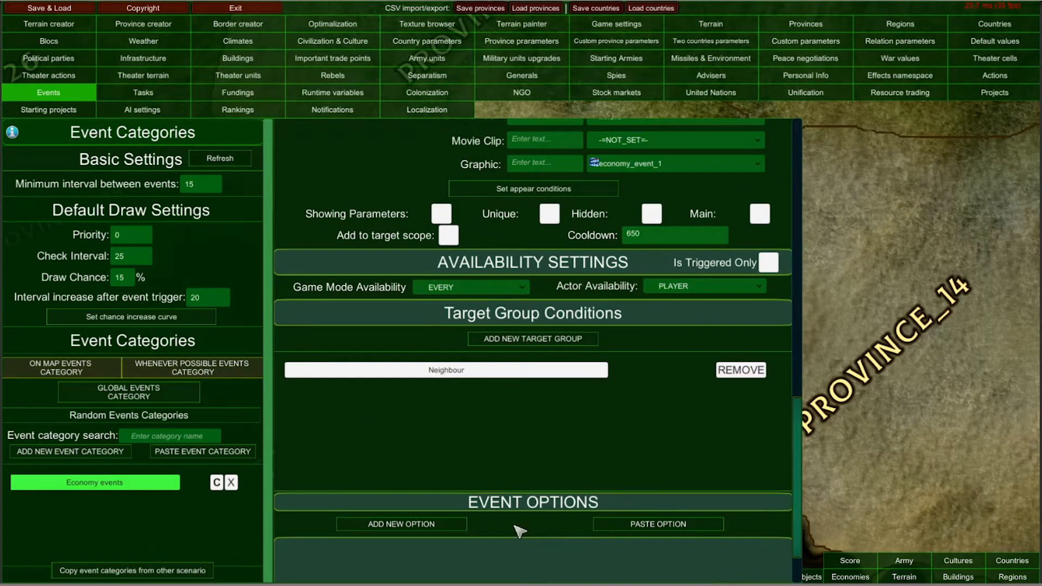
# Add two options to the Market Crash event and open the first option's settings.
pyautogui.scroll(-2, 520, 530)
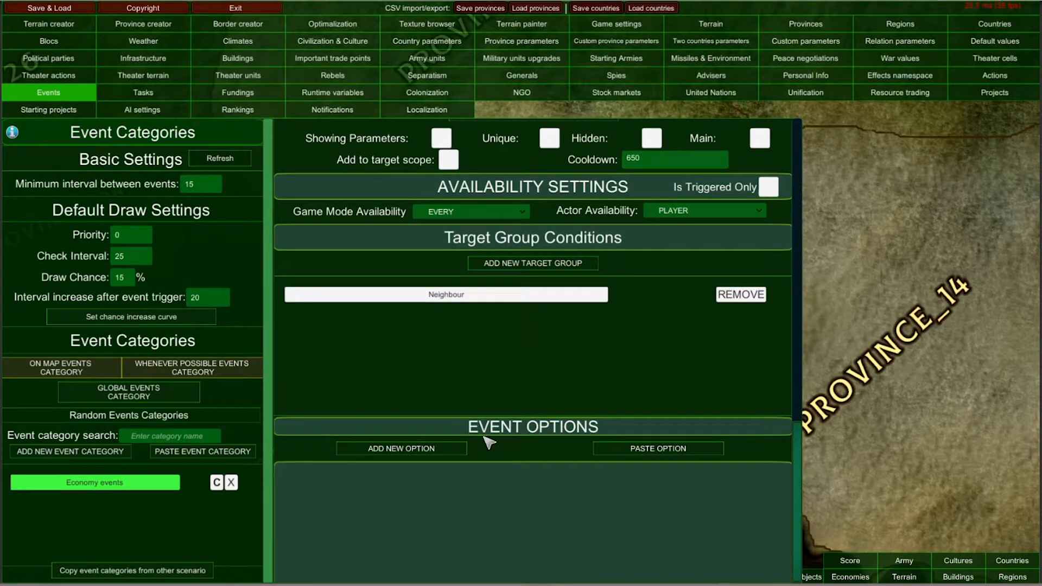
pyautogui.click(451, 449)
pyautogui.click(489, 500)
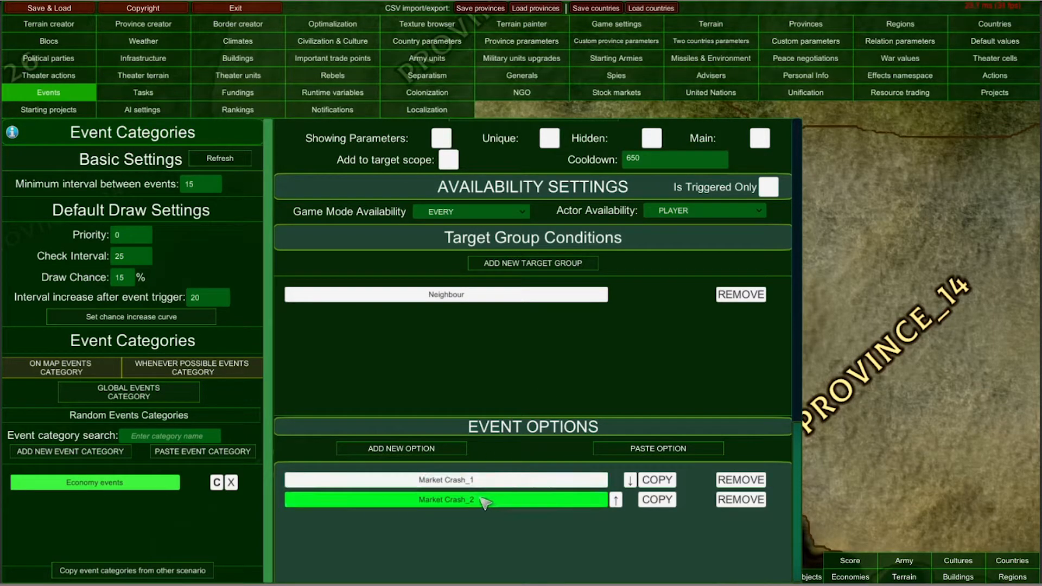
pyautogui.click(465, 481)
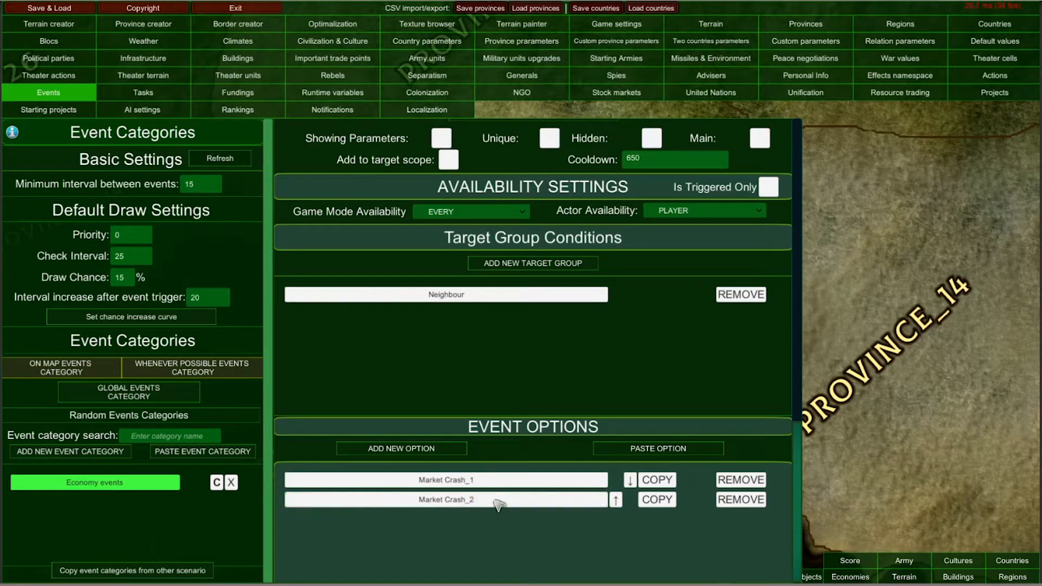
pyautogui.scroll(-5, 505, 545)
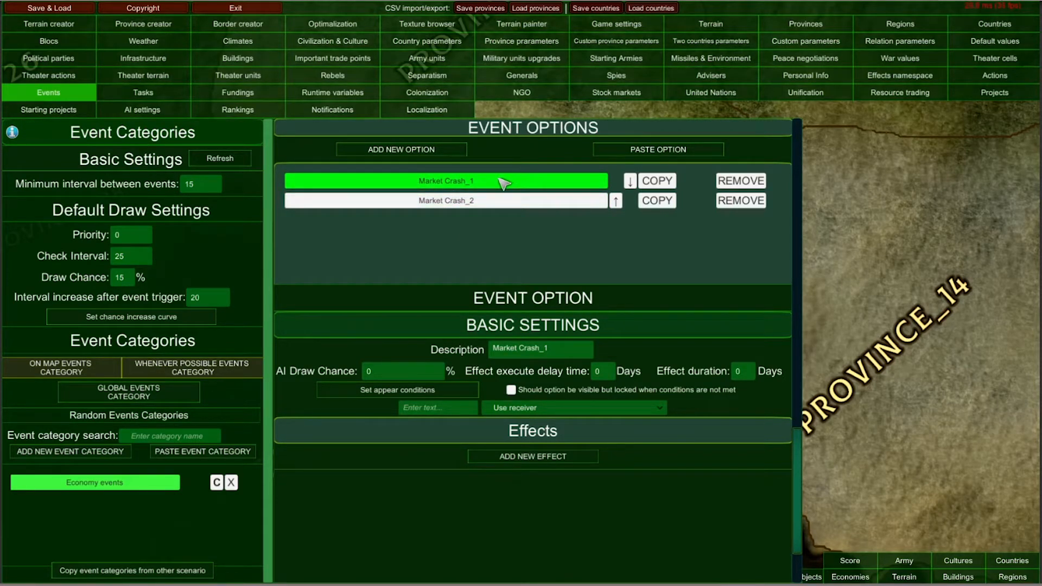
# Examine the Market Crash_1 option's basic settings, including its description key.
pyautogui.scroll(1, 661, 348)
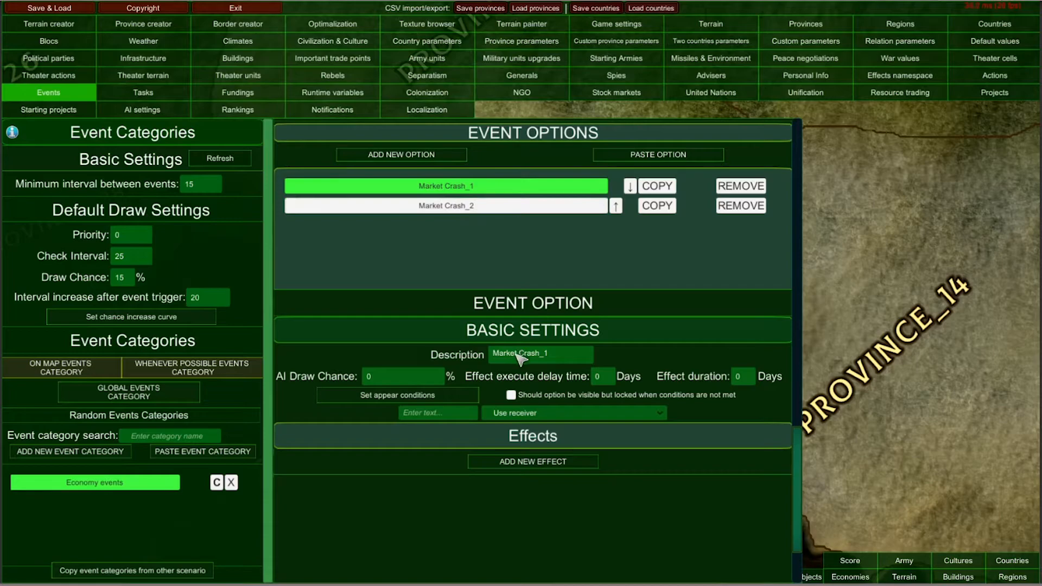
pyautogui.scroll(-1, 543, 361)
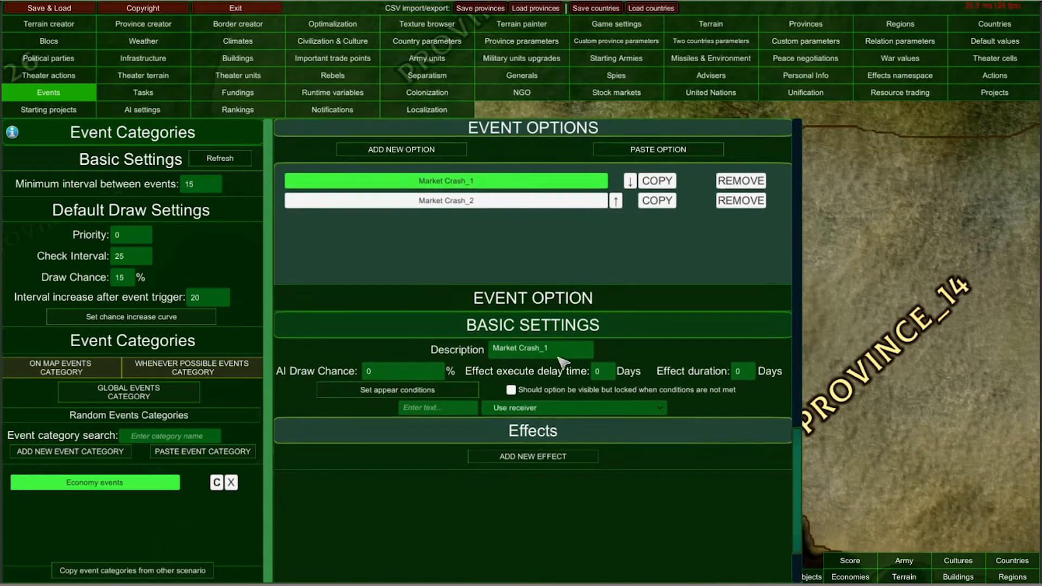
pyautogui.scroll(1, 559, 375)
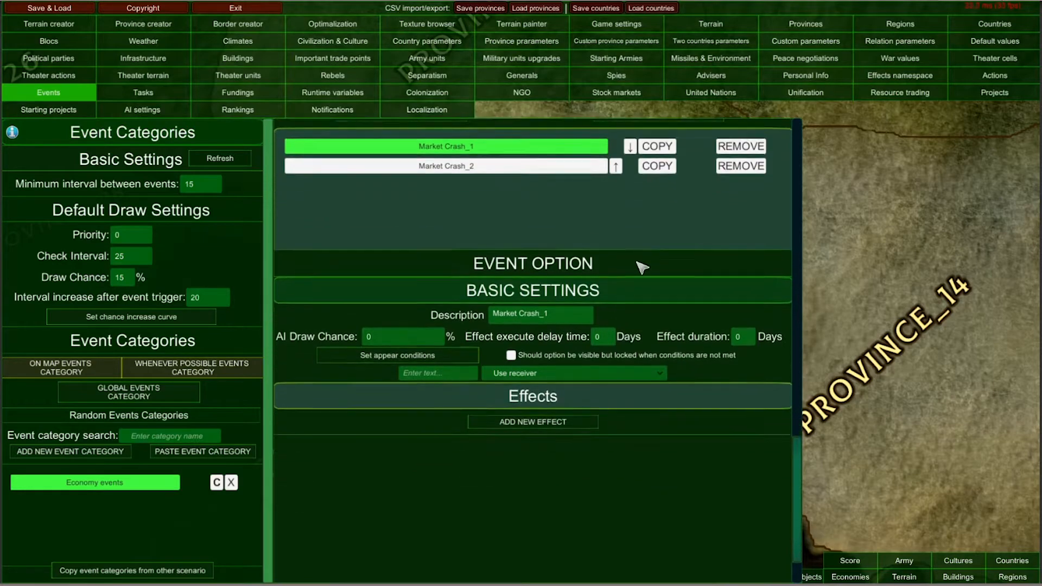
pyautogui.scroll(-1, 627, 385)
pyautogui.scroll(1, 628, 361)
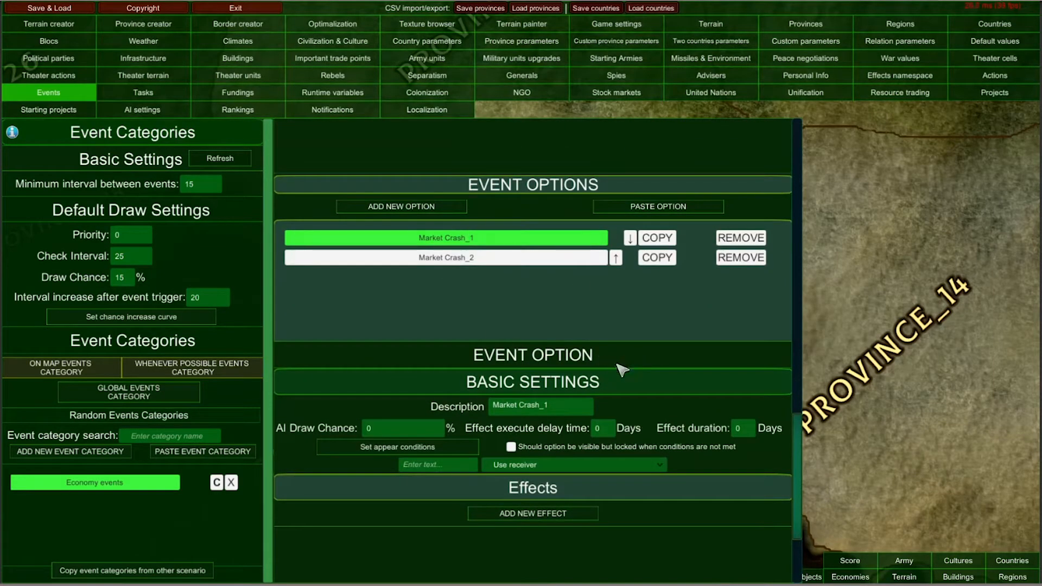
pyautogui.scroll(-2, 618, 361)
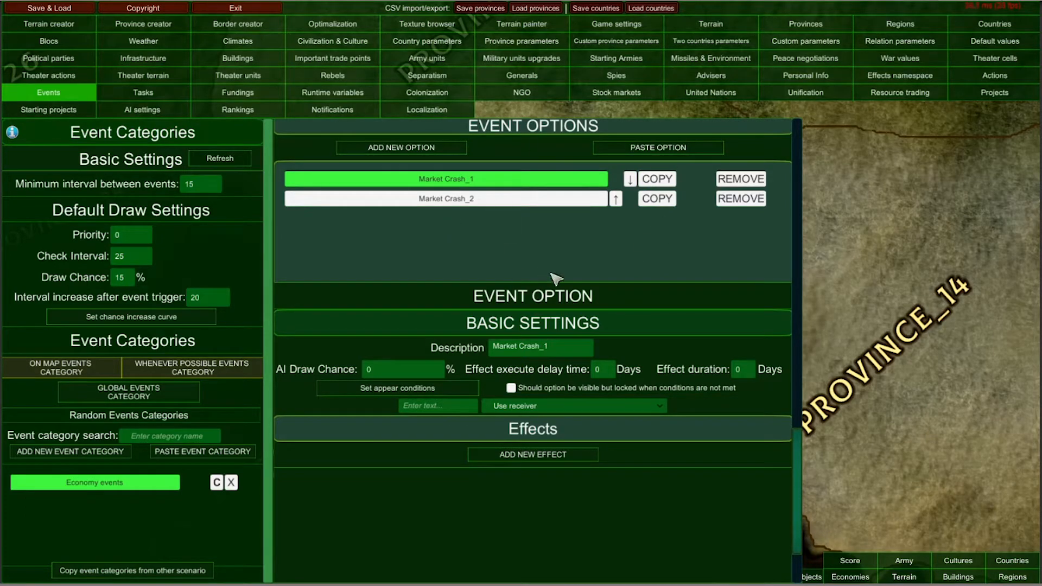
pyautogui.scroll(2, 649, 358)
pyautogui.scroll(-3, 654, 375)
pyautogui.scroll(-3, 667, 271)
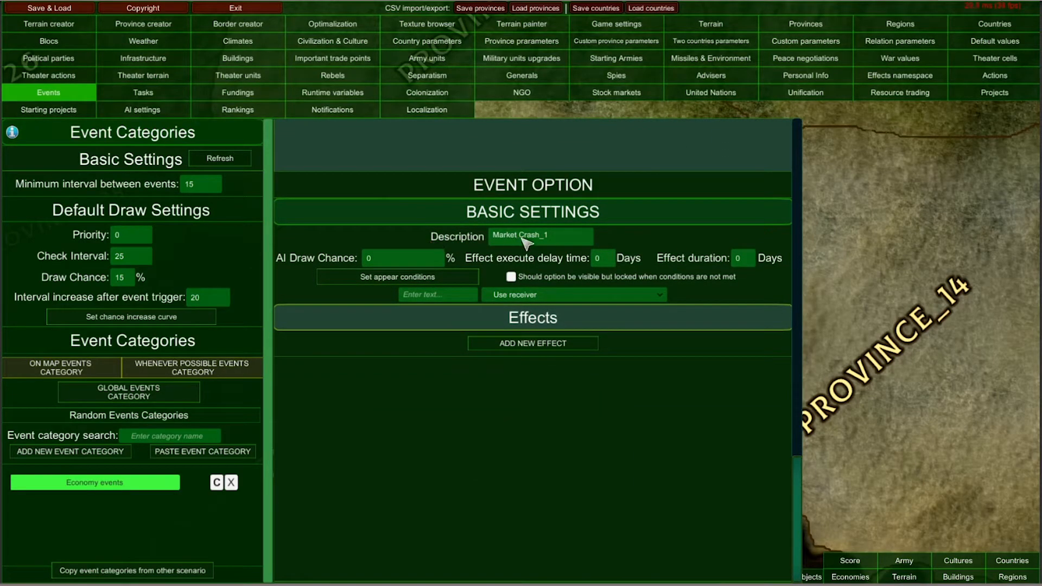
pyautogui.click(559, 238)
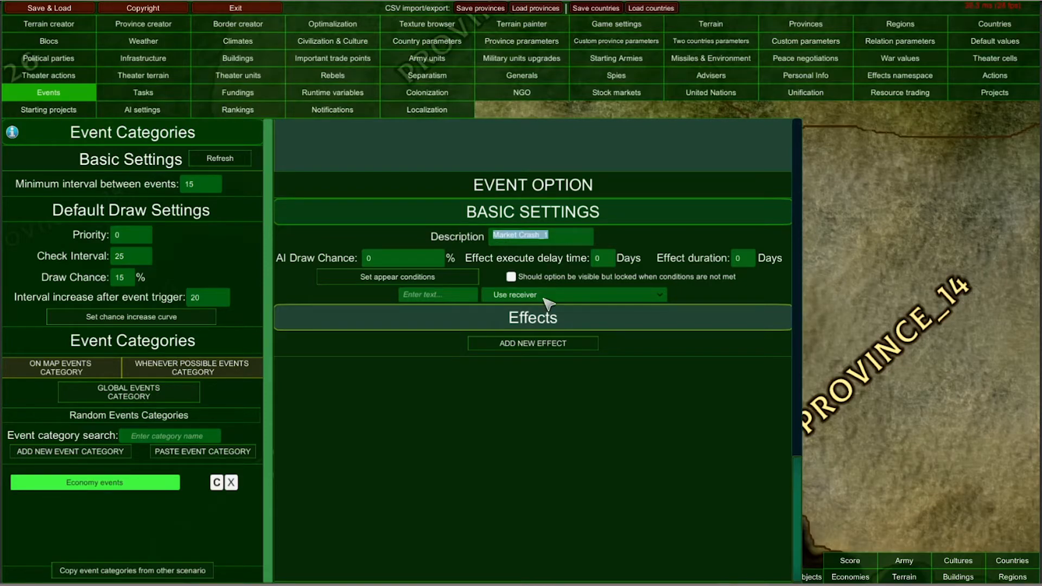
pyautogui.click(566, 241)
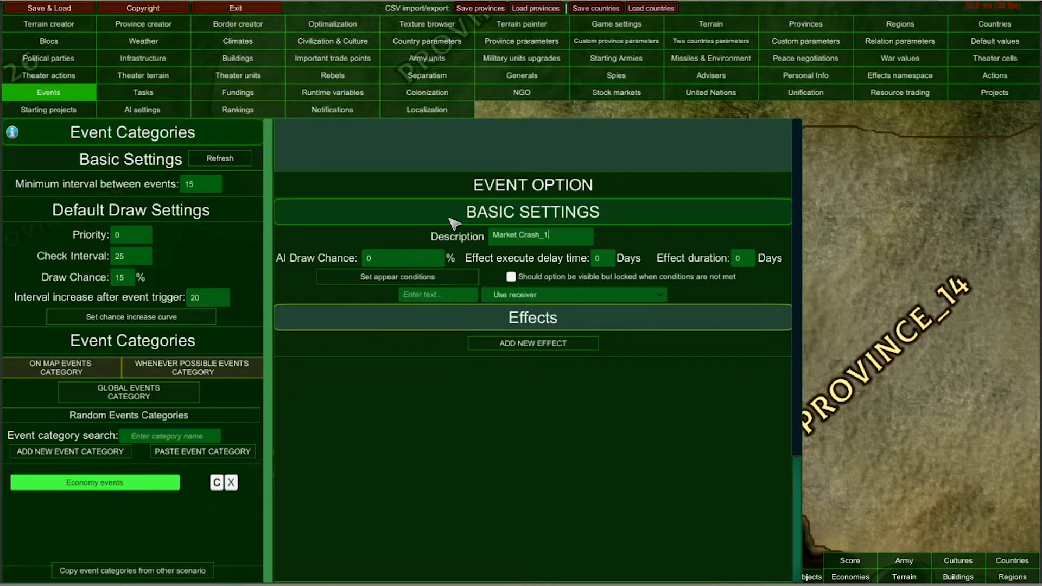
# Check the event's Actor Availability choices against the option's AI Draw Chance and timing settings.
pyautogui.scroll(5, 705, 211)
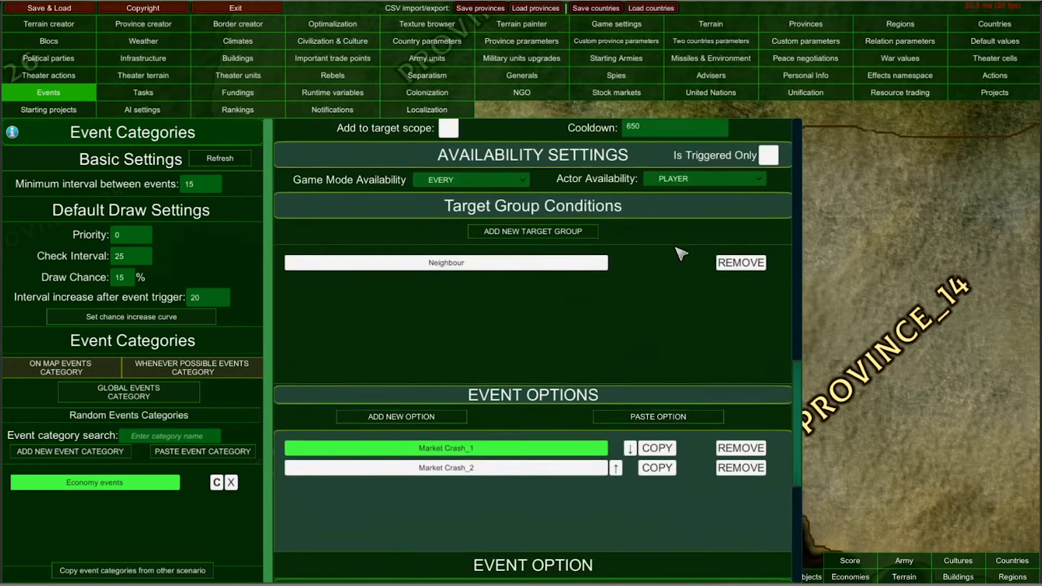
pyautogui.scroll(1, 681, 252)
pyautogui.click(690, 214)
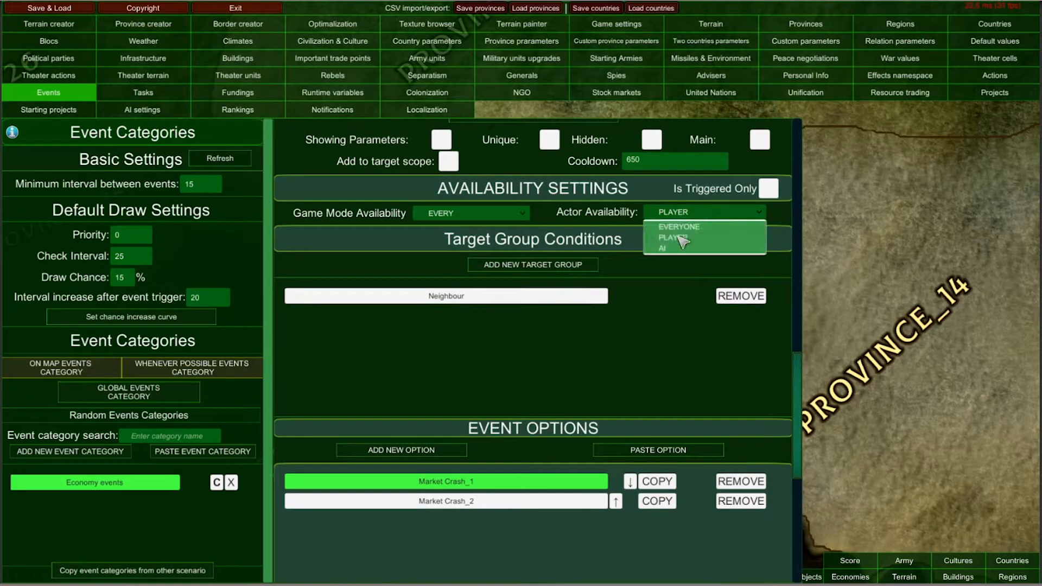
pyautogui.click(664, 249)
pyautogui.scroll(-4, 565, 456)
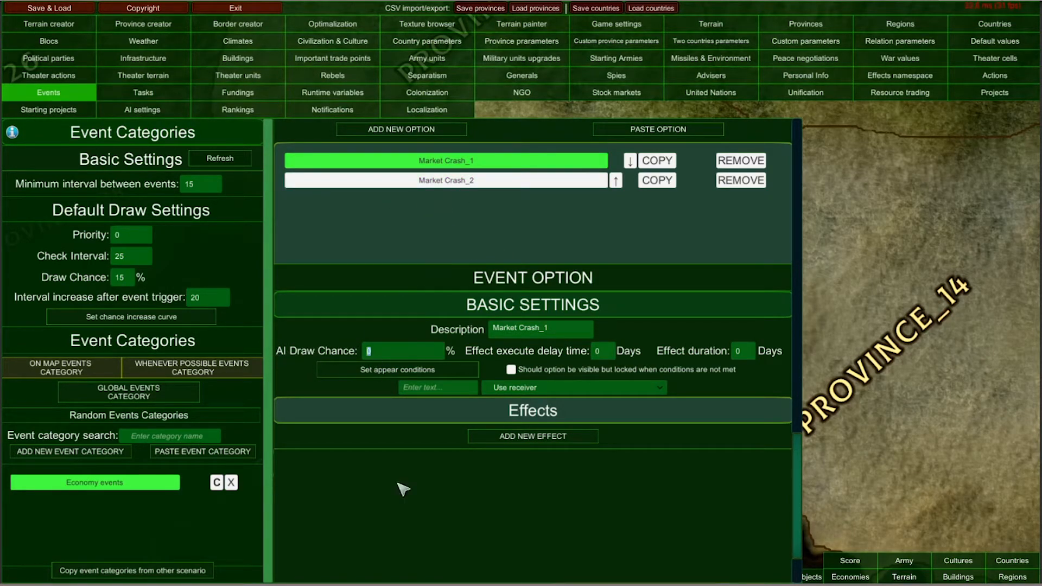
pyautogui.scroll(1, 659, 359)
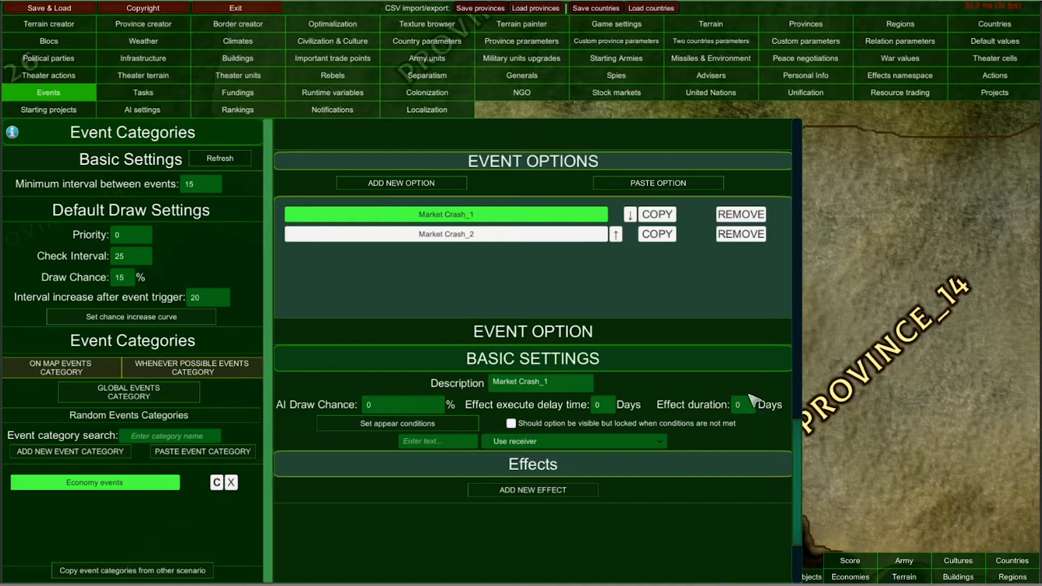
pyautogui.scroll(-3, 374, 306)
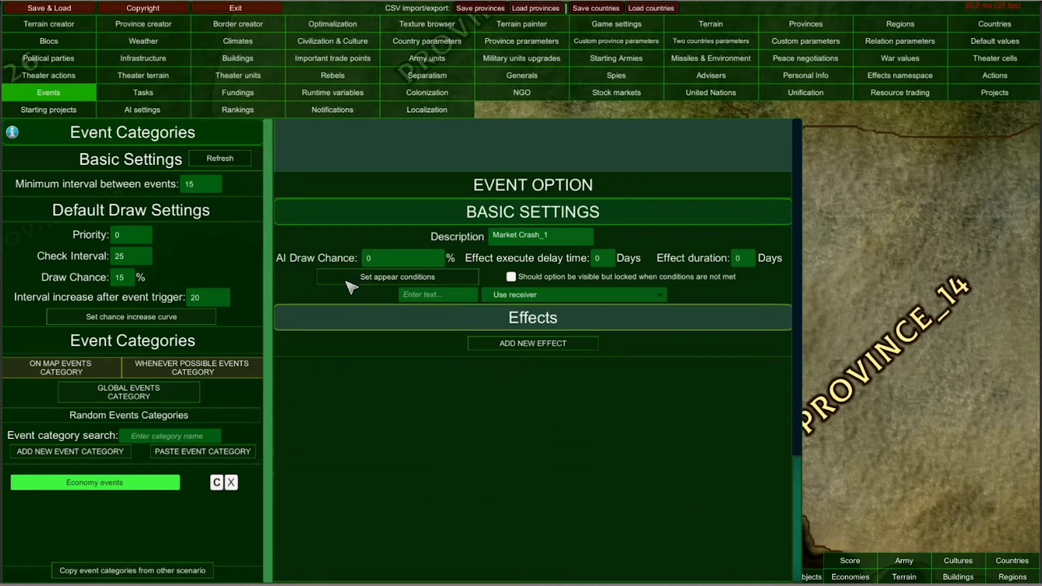
# Inspect Market Crash_1's appear conditions editor, the visible-but-locked setting and the available receiver choices.
pyautogui.click(353, 286)
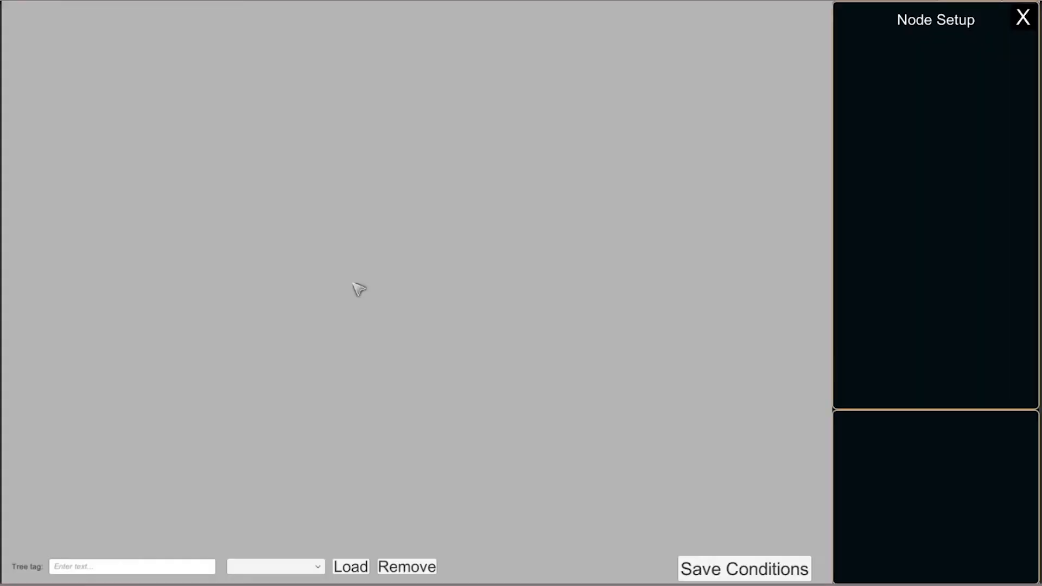
pyautogui.click(1017, 17)
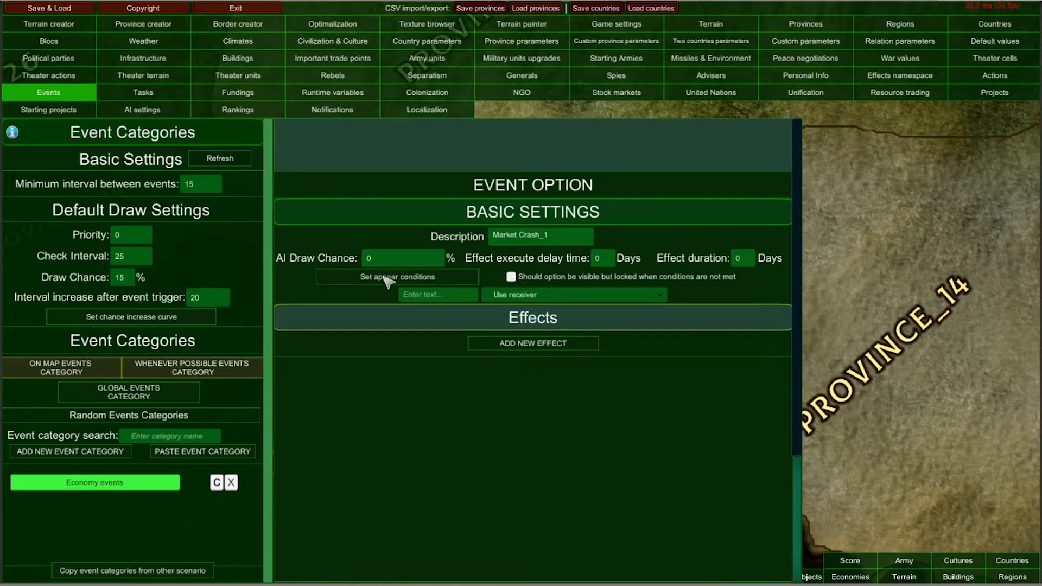
pyautogui.click(510, 277)
pyautogui.click(510, 277)
pyautogui.click(544, 297)
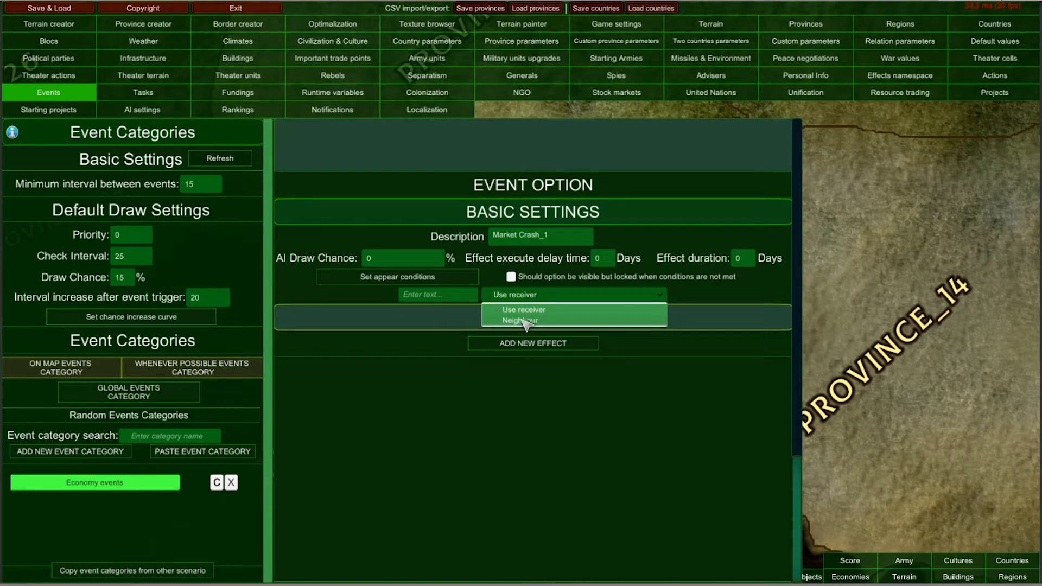
pyautogui.click(653, 347)
# Compare the event's Neighbour target group and availability settings with the Market Crash_1 option's settings.
pyautogui.scroll(3, 653, 347)
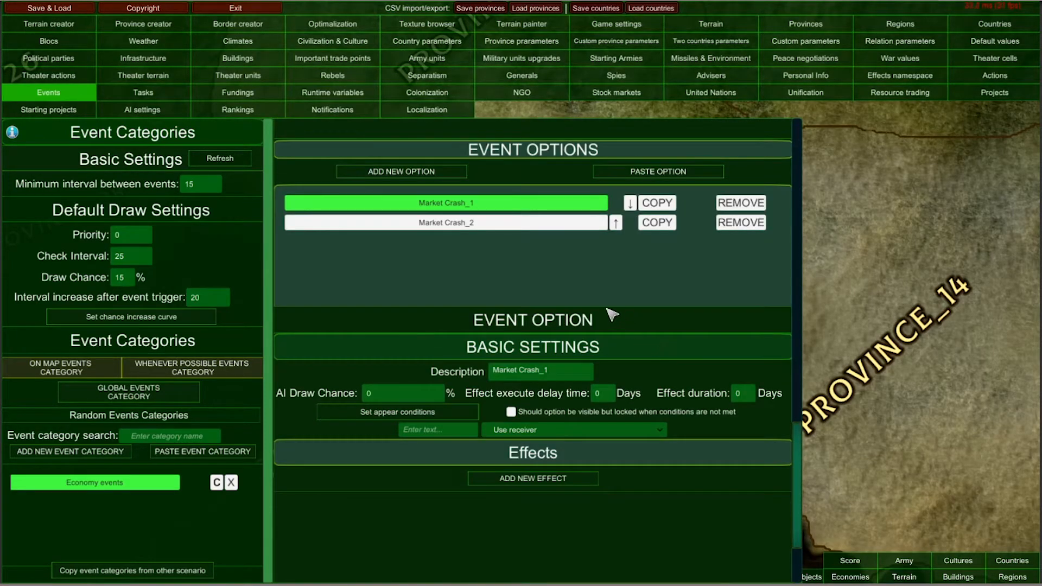
pyautogui.scroll(-1, 649, 342)
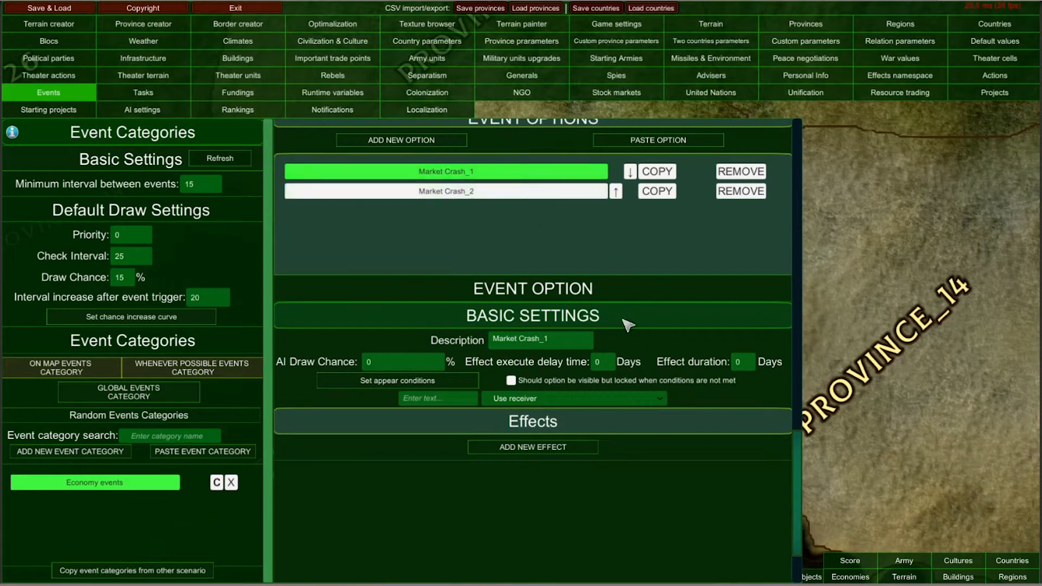
pyautogui.scroll(-1, 624, 321)
pyautogui.scroll(7, 628, 453)
pyautogui.scroll(4, 526, 460)
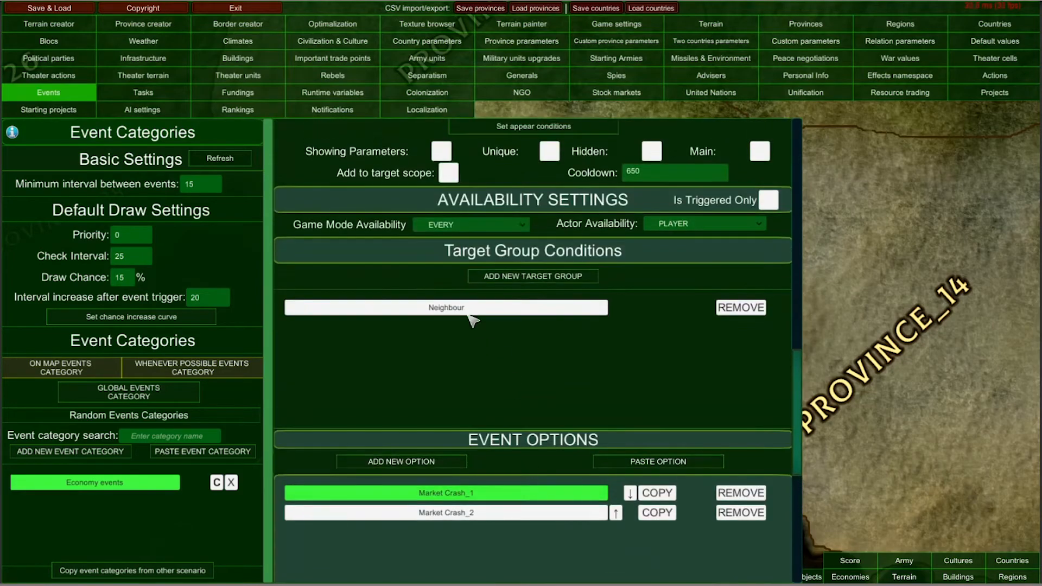
pyautogui.scroll(-13, 548, 434)
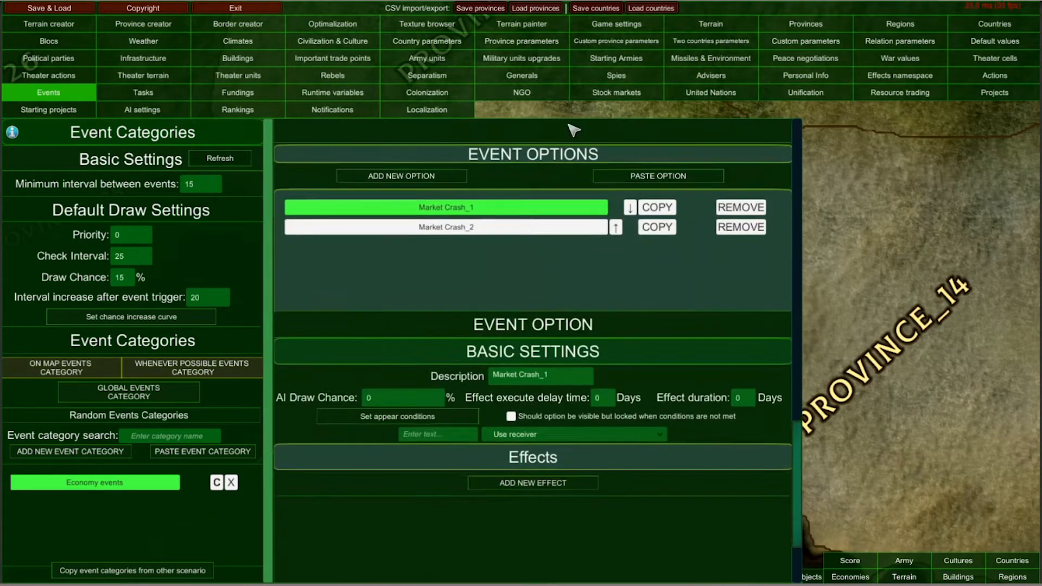
pyautogui.scroll(1, 423, 317)
# Add a new effect to the Market Crash_1 option and collapse the effect's settings.
pyautogui.click(412, 128)
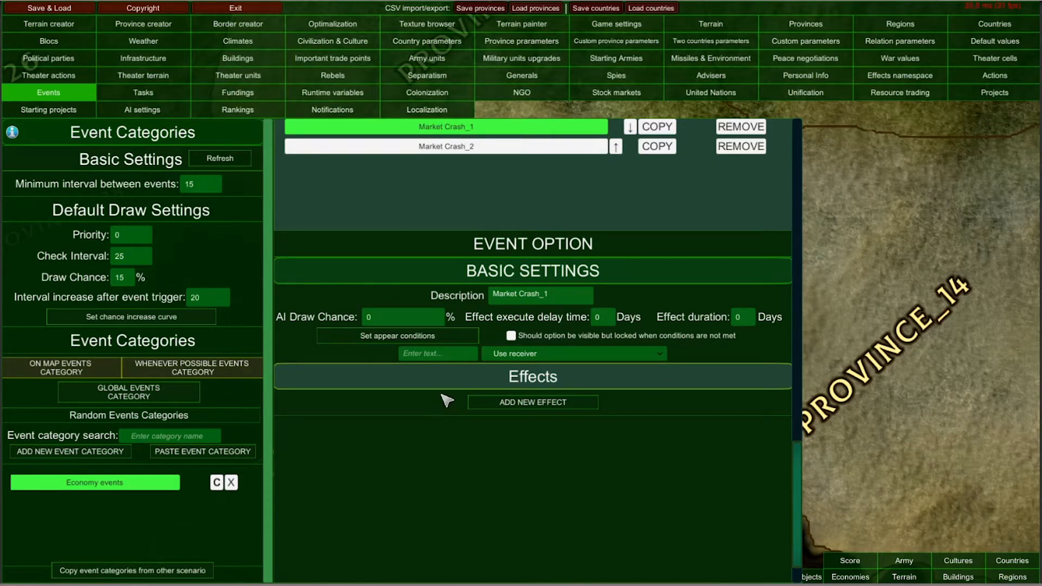
pyautogui.click(482, 404)
pyautogui.click(442, 434)
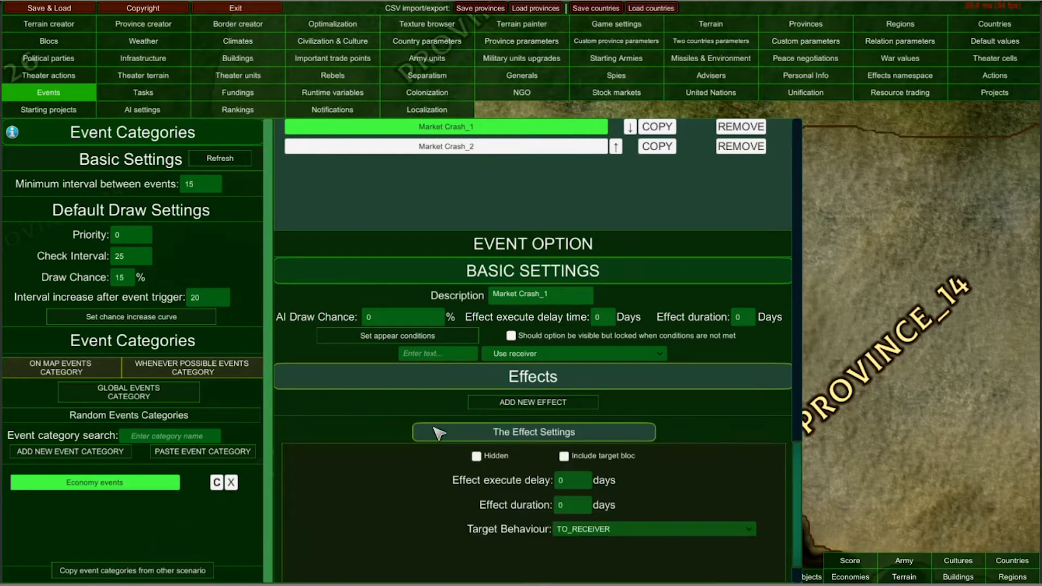
pyautogui.scroll(-2, 390, 434)
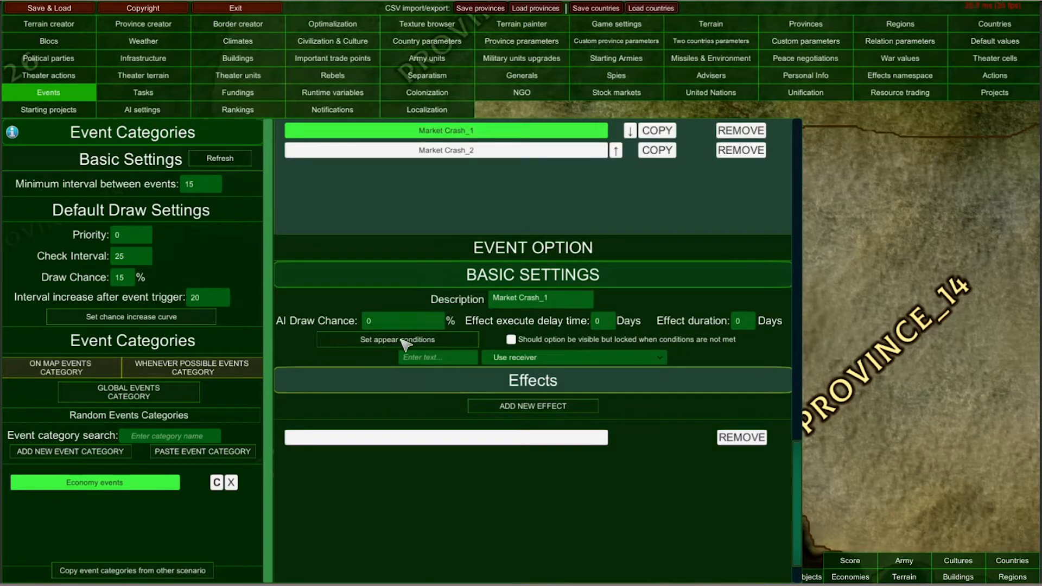
# In Market Crash_1's appear conditions, create an AND node with a CONDITION node below it and link the two.
pyautogui.click(400, 342)
pyautogui.rightClick(433, 268)
pyautogui.click(433, 263)
pyautogui.rightClick(424, 365)
pyautogui.click(426, 352)
pyautogui.click(426, 343)
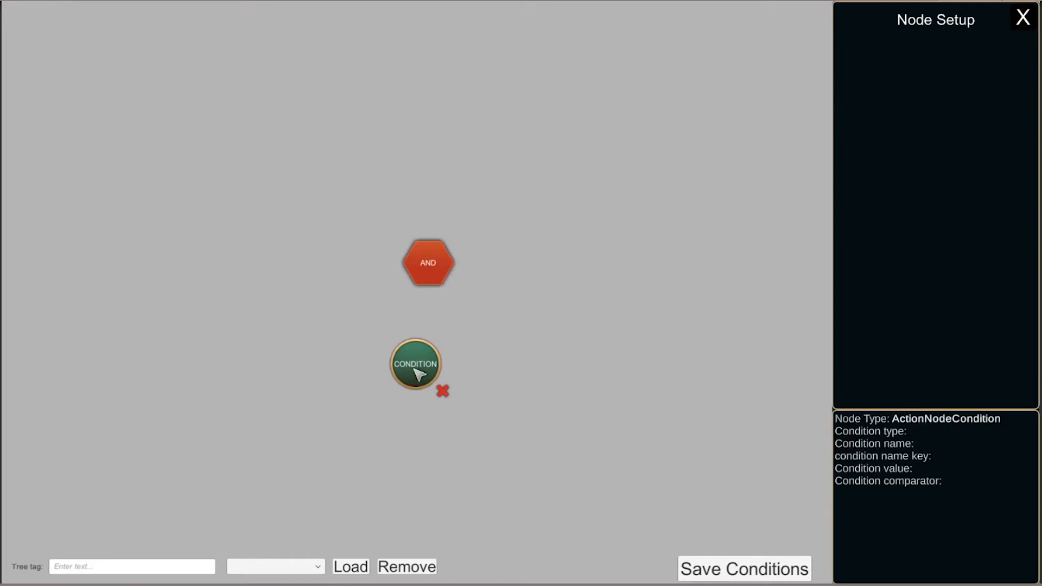
pyautogui.moveTo(414, 371); pyautogui.dragTo(435, 363)
pyautogui.click(425, 270)
pyautogui.click(433, 347)
# Set the CONDITION node to the Money Condition from Economy Parameters with a condition value of 1000.
pyautogui.click(871, 67)
pyautogui.scroll(-2, 700, 104)
pyautogui.scroll(-2, 702, 91)
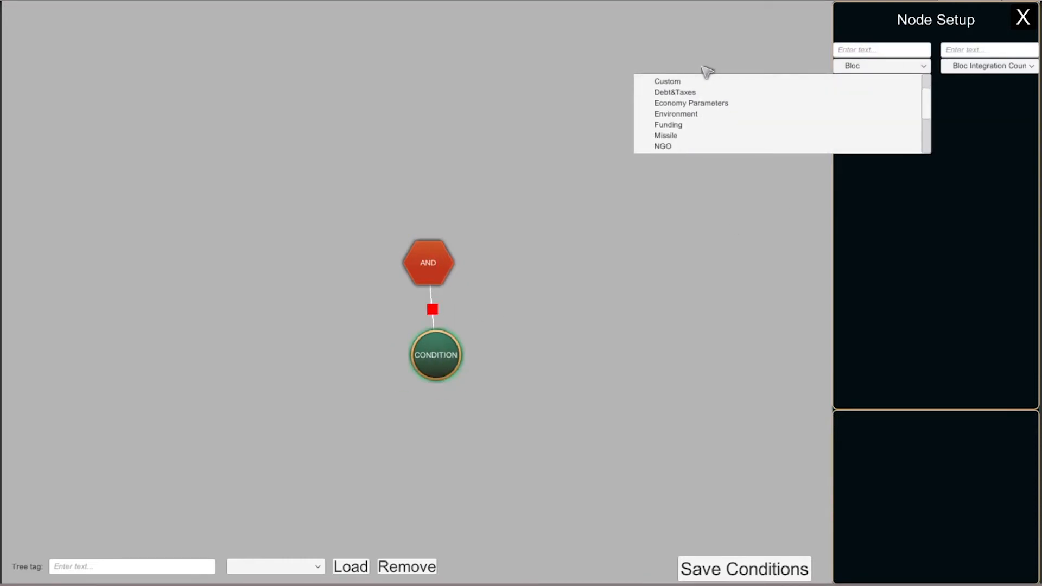
pyautogui.scroll(-1, 695, 117)
pyautogui.scroll(1, 700, 105)
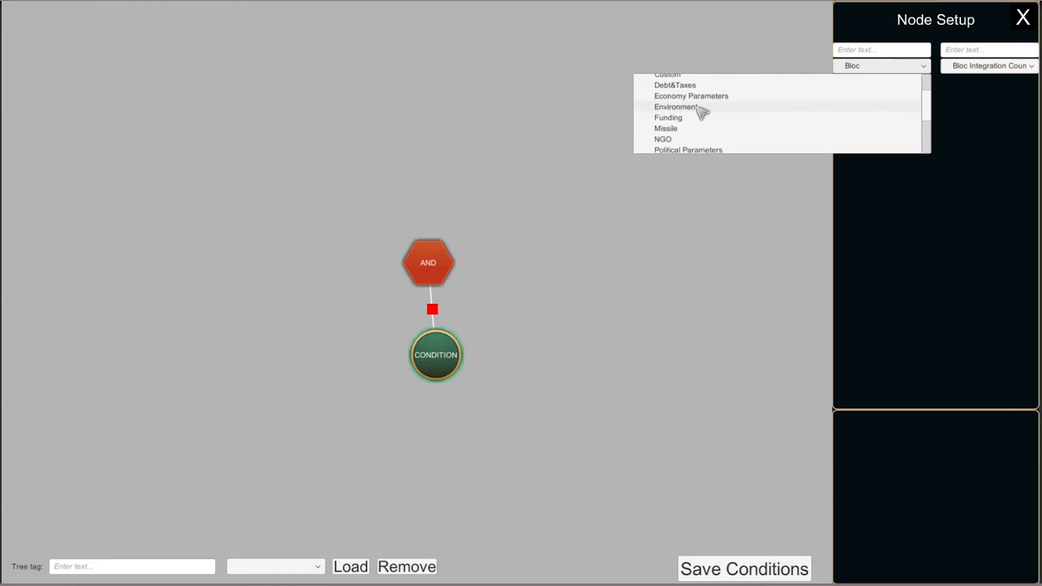
pyautogui.click(706, 98)
pyautogui.click(955, 67)
pyautogui.scroll(-3, 816, 92)
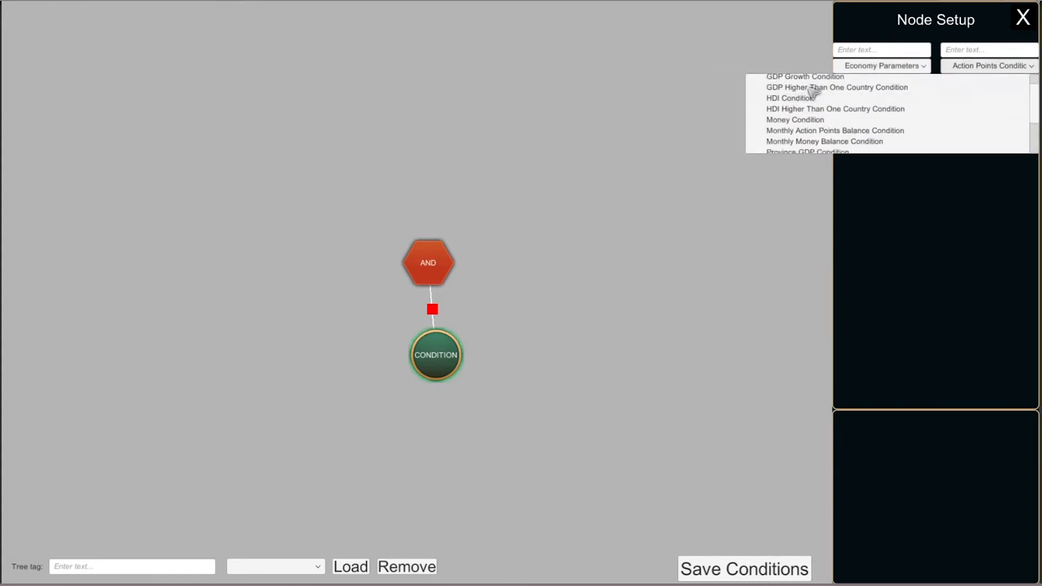
pyautogui.click(807, 109)
pyautogui.click(962, 104)
pyautogui.write('1000')
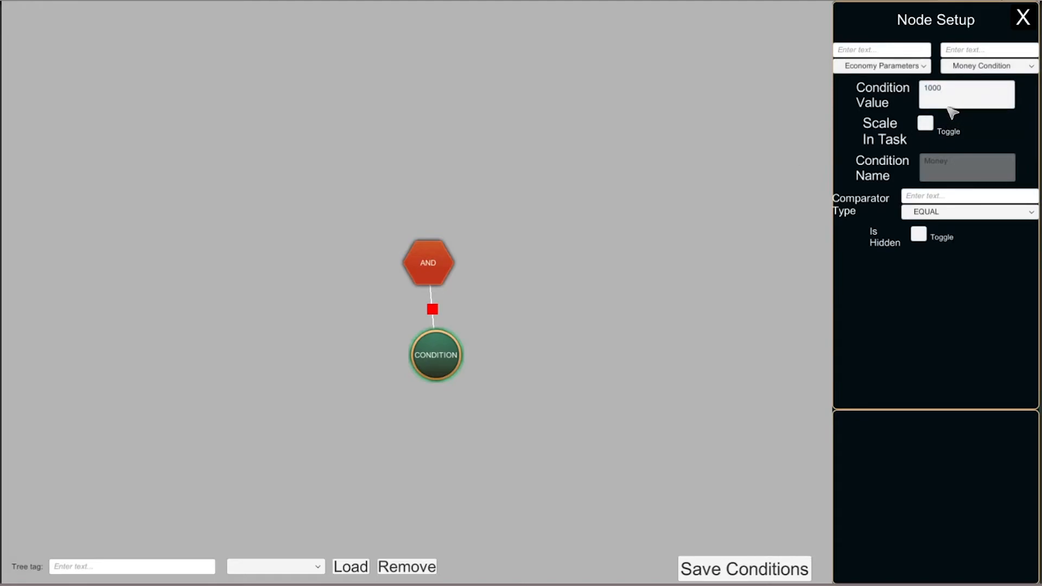
# Set the Money Condition's comparator type to GREATER_OR_EQUAL and save the conditional tree.
pyautogui.click(935, 213)
pyautogui.click(847, 249)
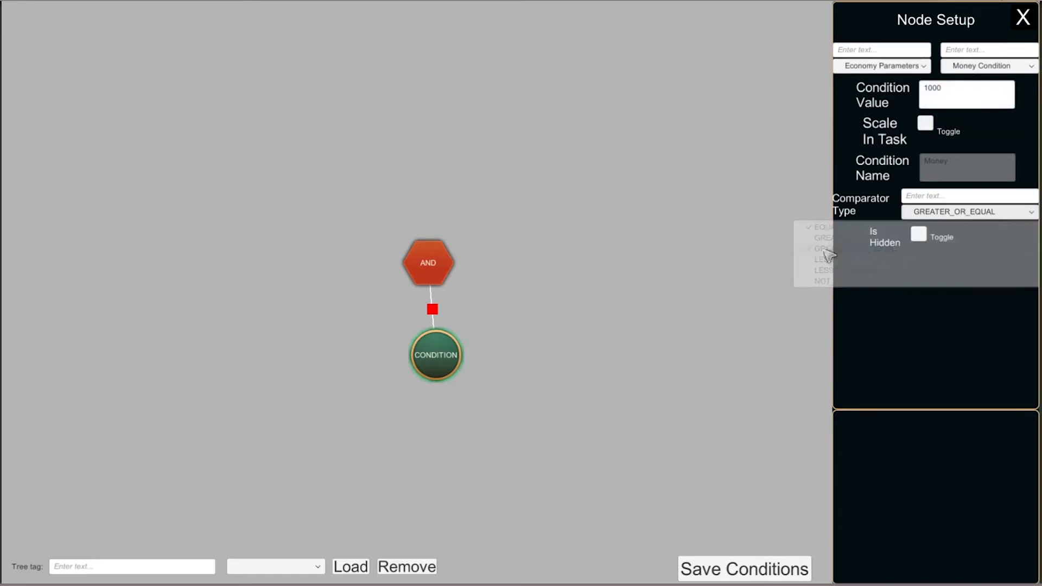
pyautogui.click(728, 570)
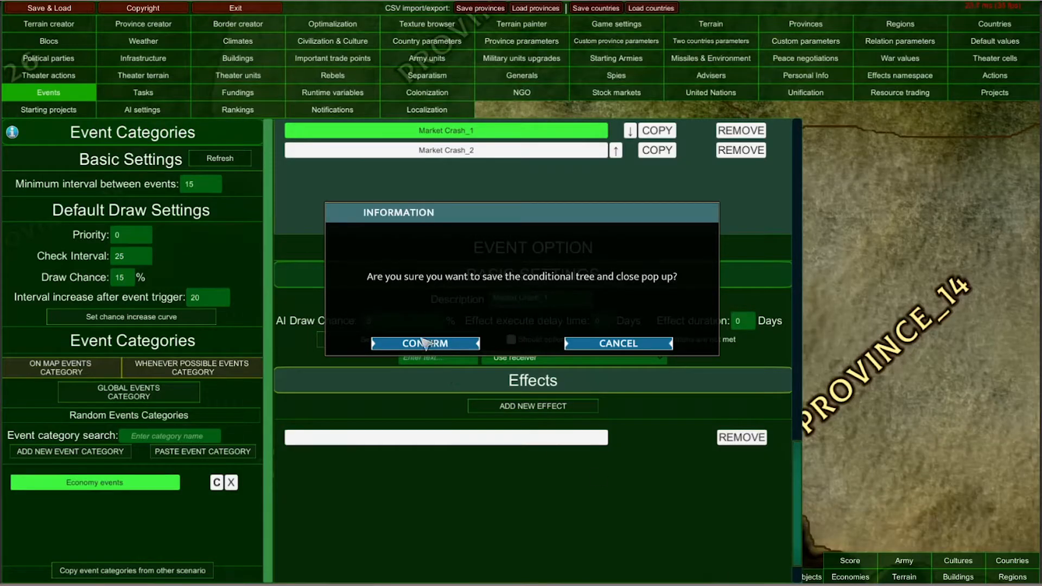
pyautogui.click(426, 341)
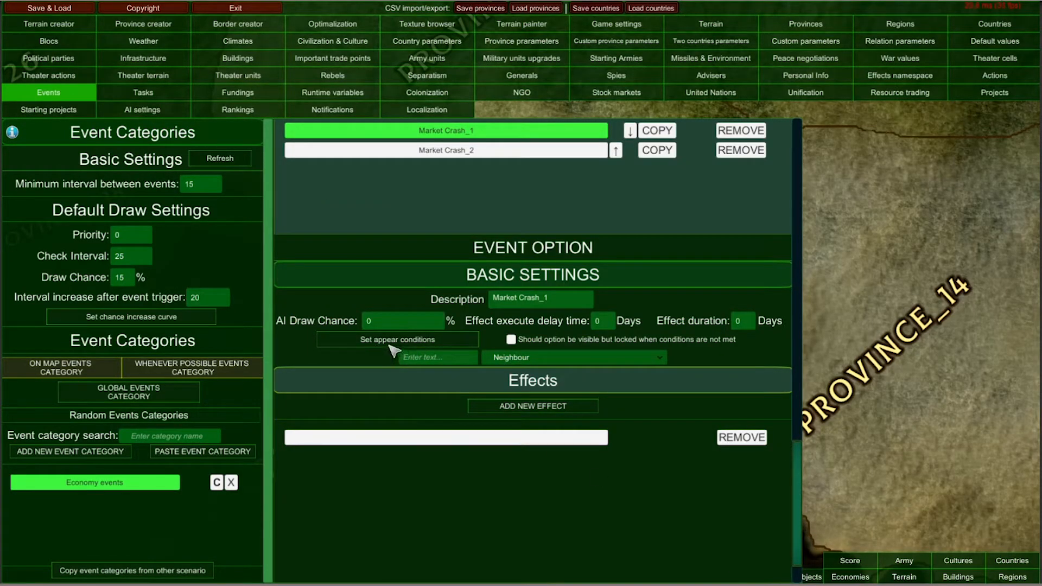
# Make the Market Crash_1 option visible but locked when its appear conditions are not met.
pyautogui.click(511, 340)
pyautogui.scroll(1, 646, 264)
pyautogui.scroll(-1, 646, 271)
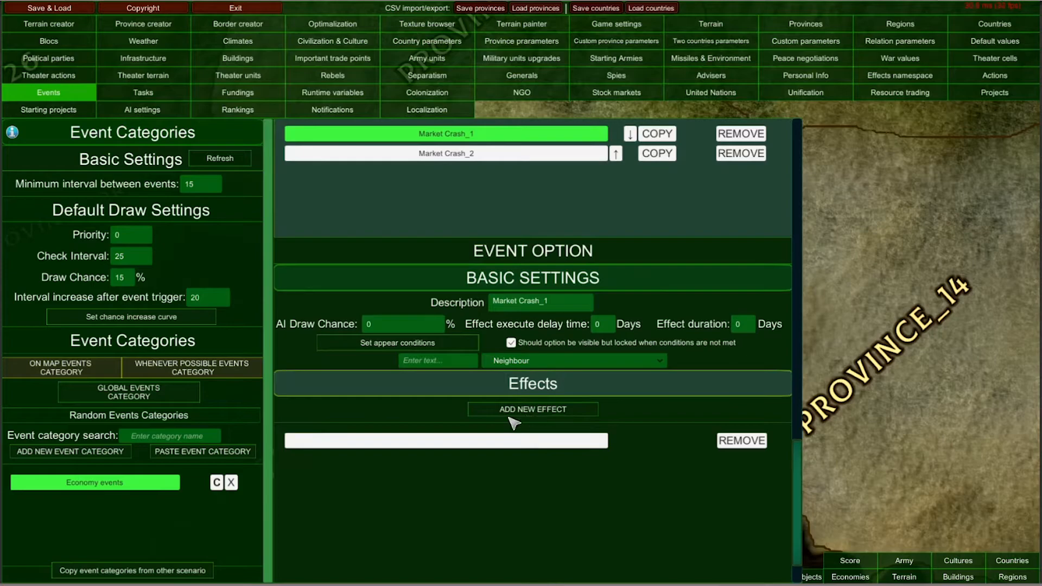
# Open the settings of Market Crash_1's empty effect and stop it from including the target bloc.
pyautogui.click(458, 440)
pyautogui.scroll(-2, 434, 368)
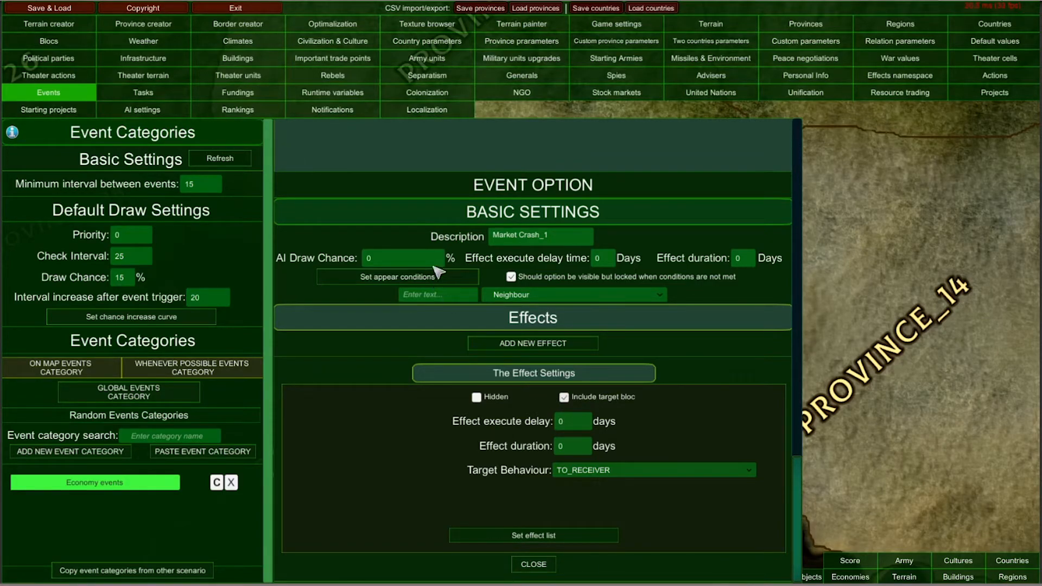
pyautogui.scroll(2, 438, 271)
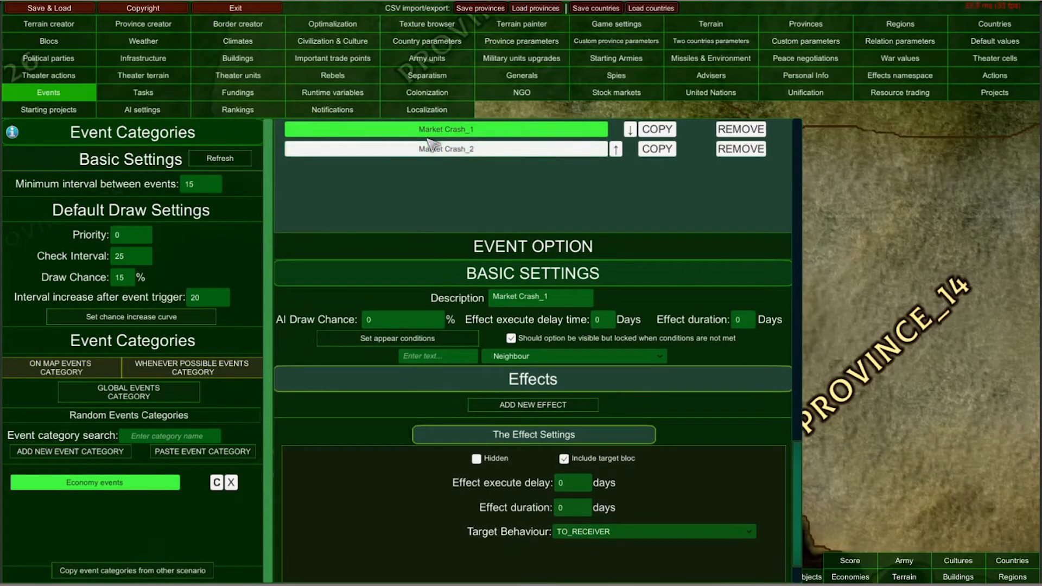
pyautogui.scroll(-2, 421, 154)
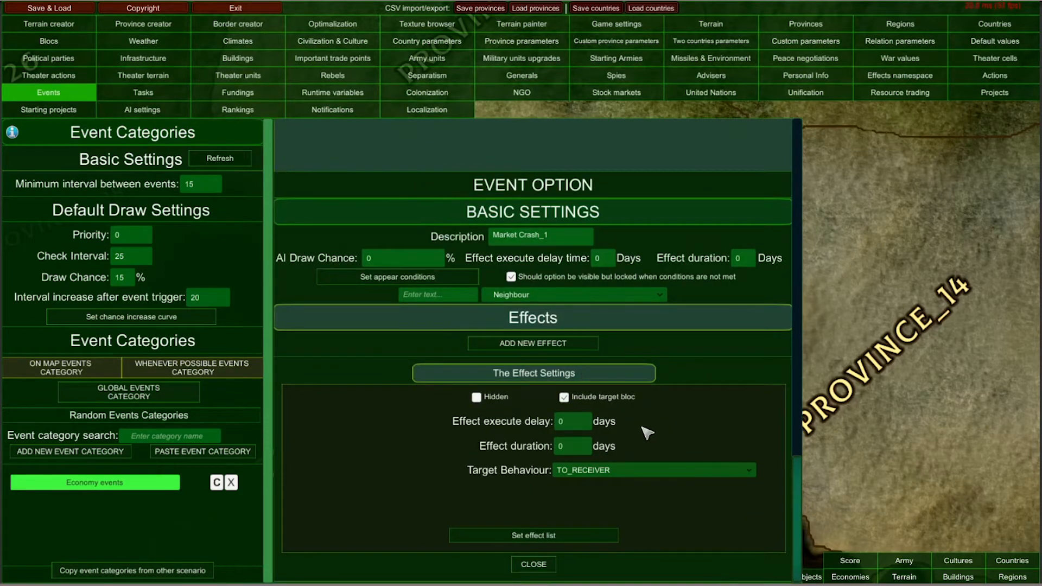
pyautogui.click(569, 400)
# Look through the effect's available target behaviours and the effect configurator offered for TO_RECEIVER.
pyautogui.click(666, 470)
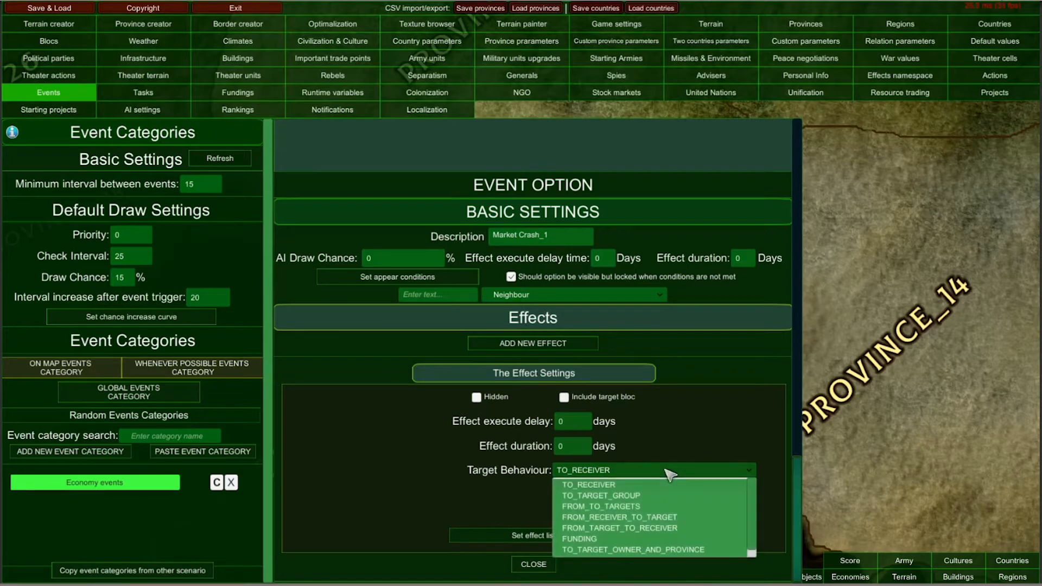
pyautogui.scroll(-3, 758, 512)
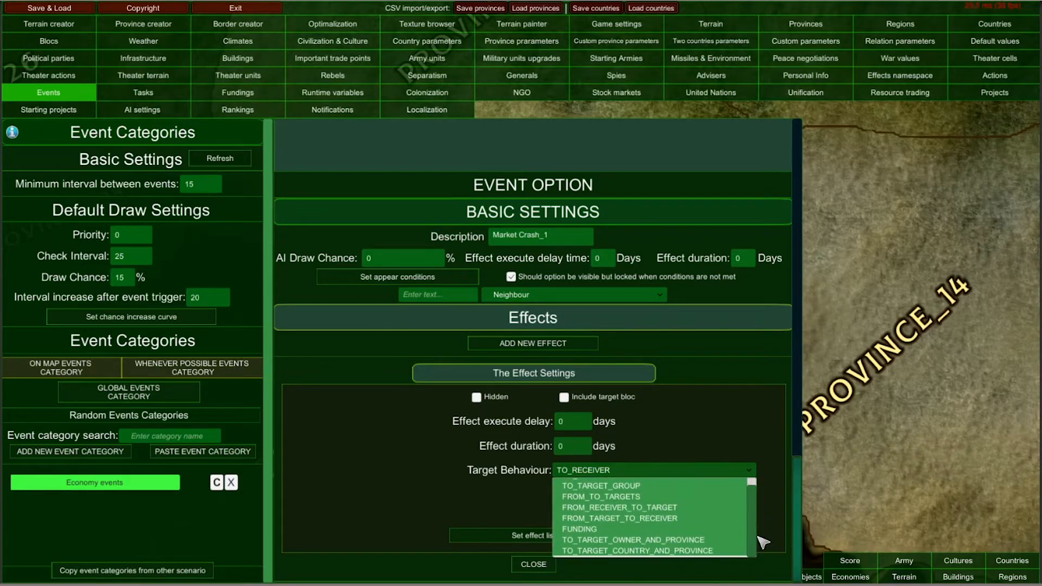
pyautogui.scroll(2, 760, 529)
pyautogui.scroll(-2, 761, 527)
pyautogui.scroll(2, 755, 500)
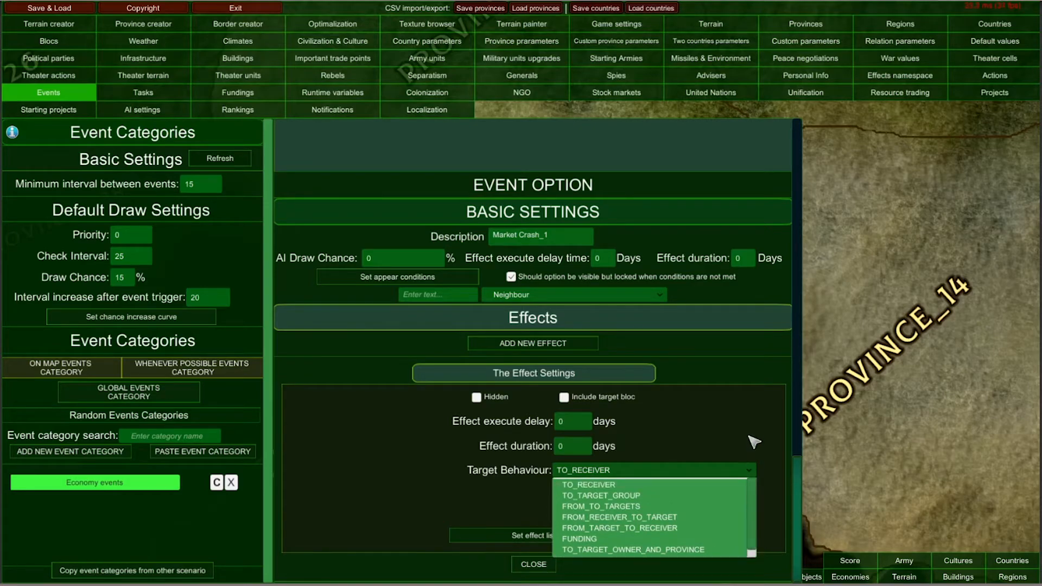
pyautogui.click(749, 460)
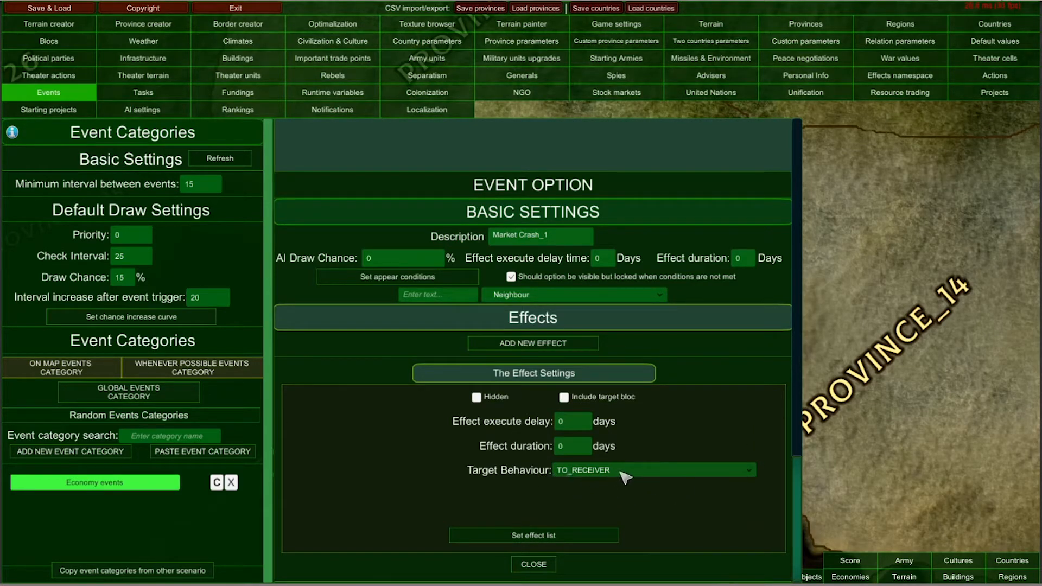
pyautogui.click(534, 536)
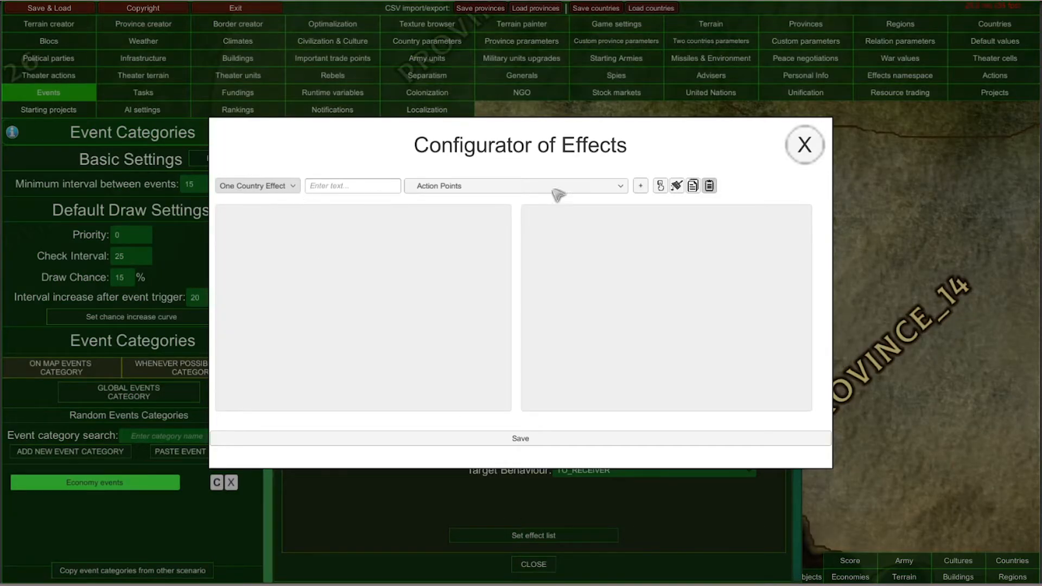
pyautogui.click(804, 145)
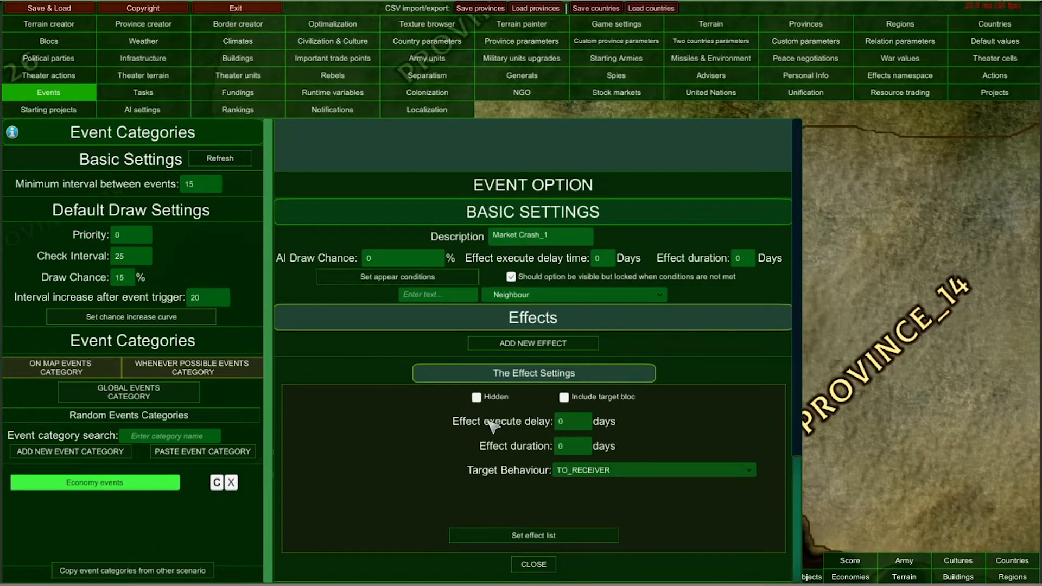
# Try TO_TARGET_OWNER_AND_PROVINCE as the effect's target behaviour and check its second target and available effect types.
pyautogui.click(565, 471)
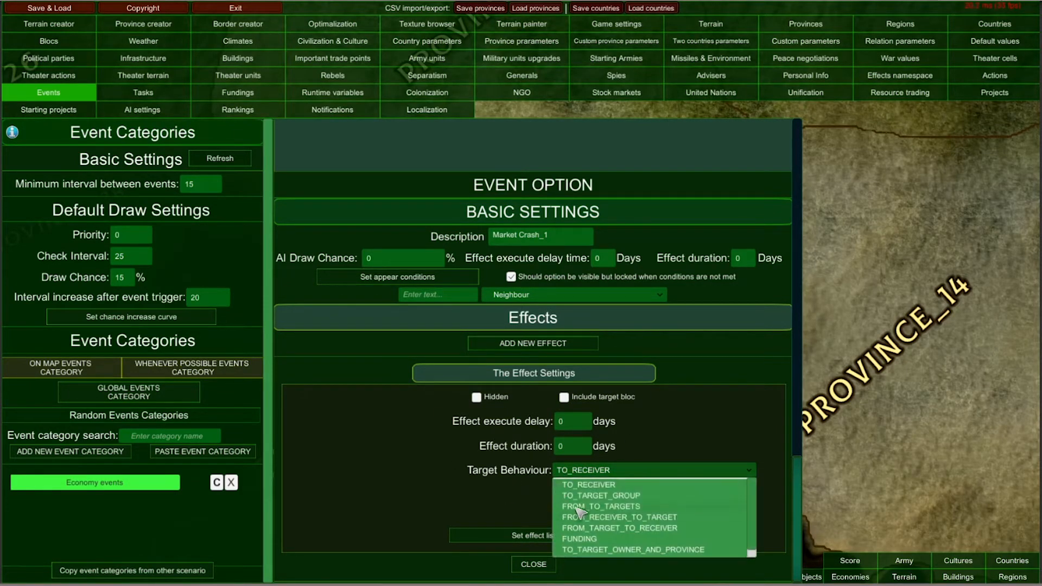
pyautogui.scroll(-1, 657, 496)
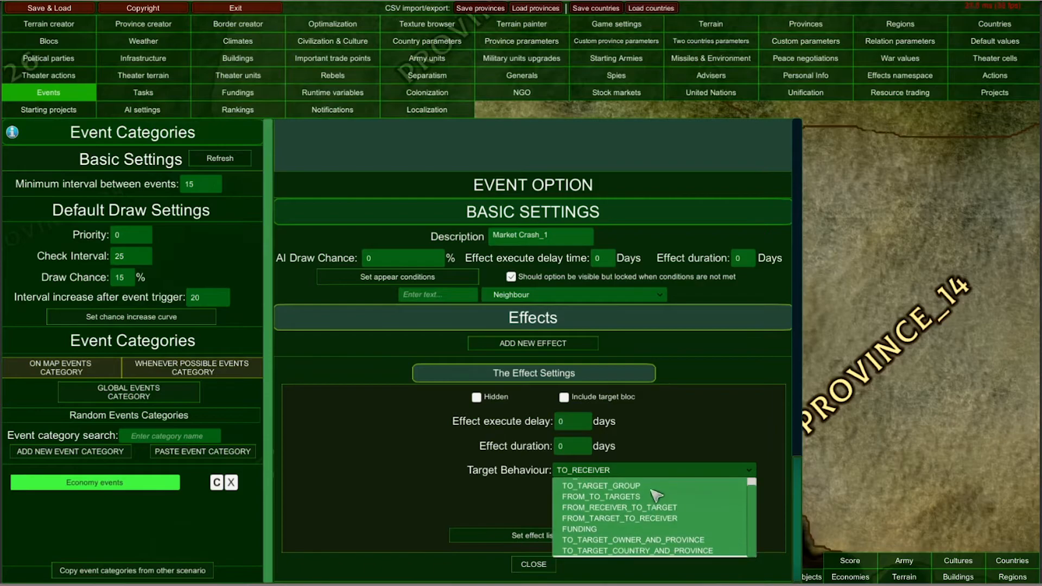
pyautogui.click(591, 541)
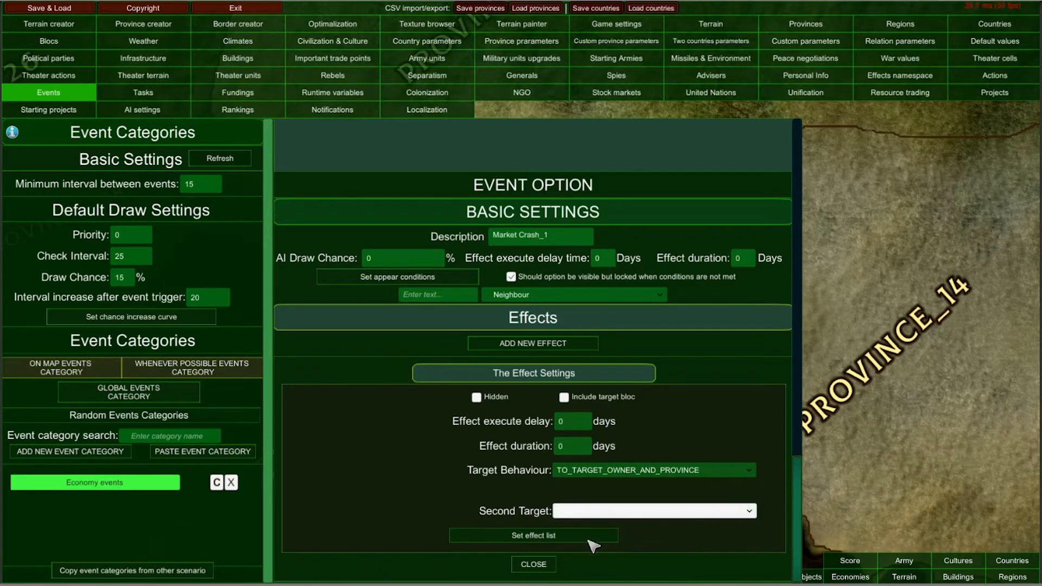
pyautogui.click(597, 511)
pyautogui.click(596, 527)
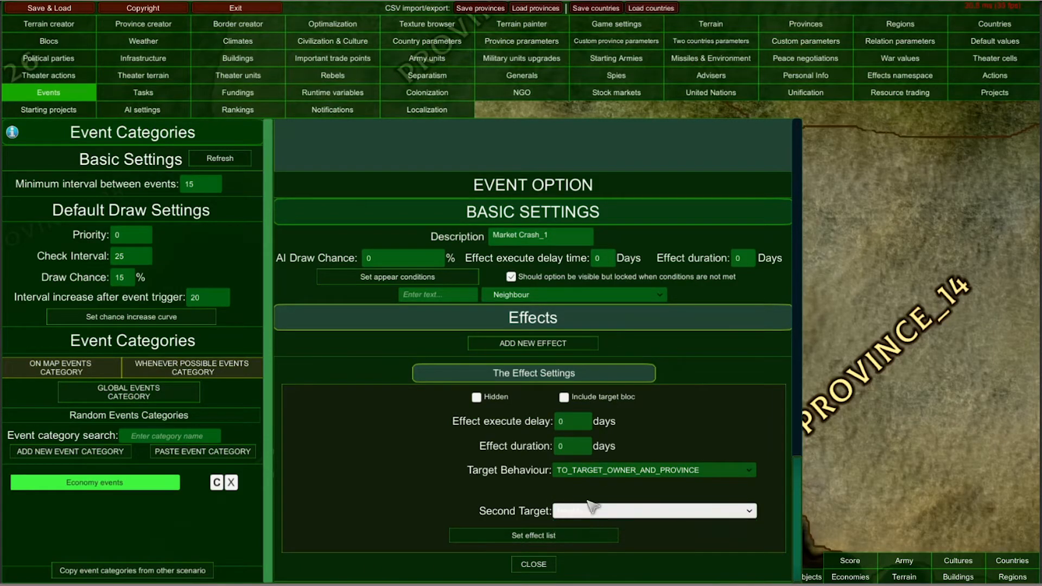
pyautogui.click(542, 535)
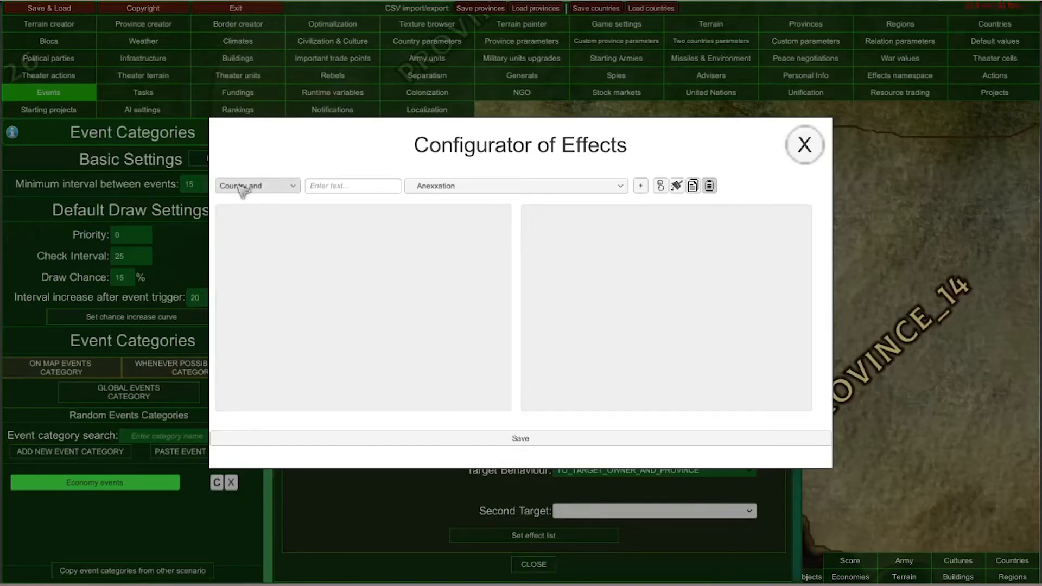
pyautogui.click(471, 188)
pyautogui.click(471, 188)
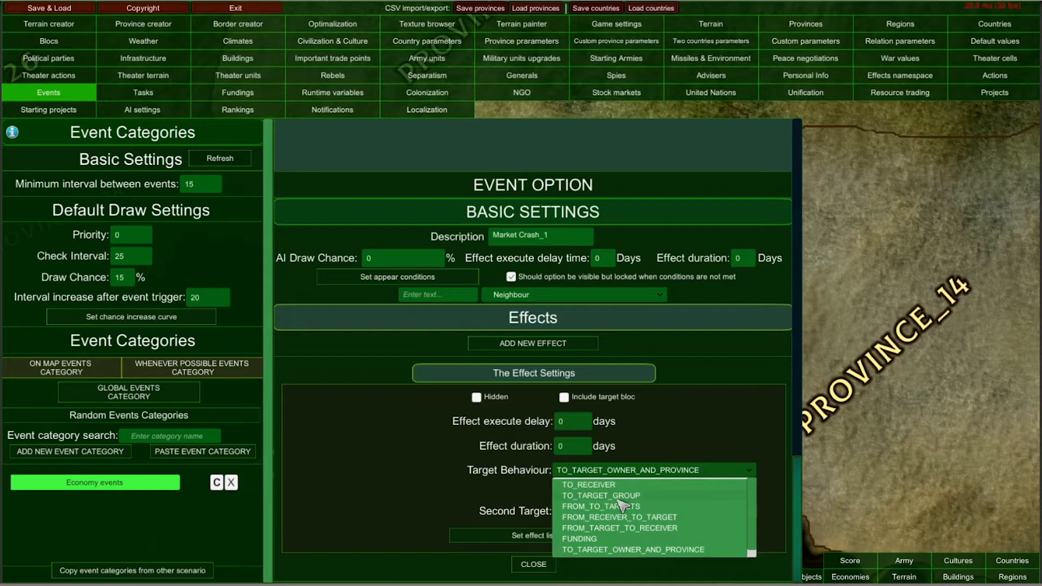
# Set the effect's target behaviour to TO_TARGET_GROUP with Neighbour as the first target.
pyautogui.click(595, 497)
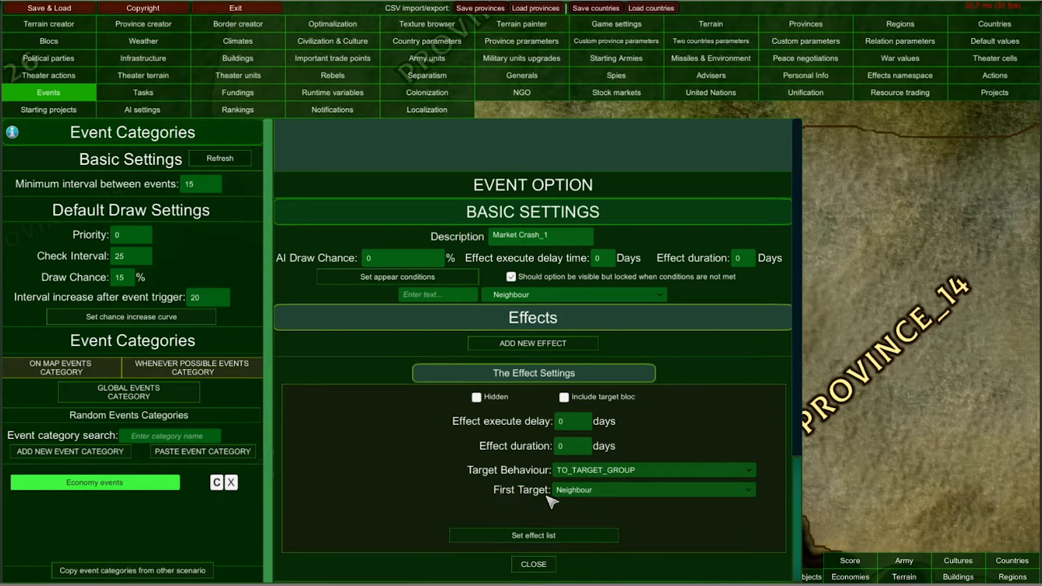
pyautogui.click(574, 492)
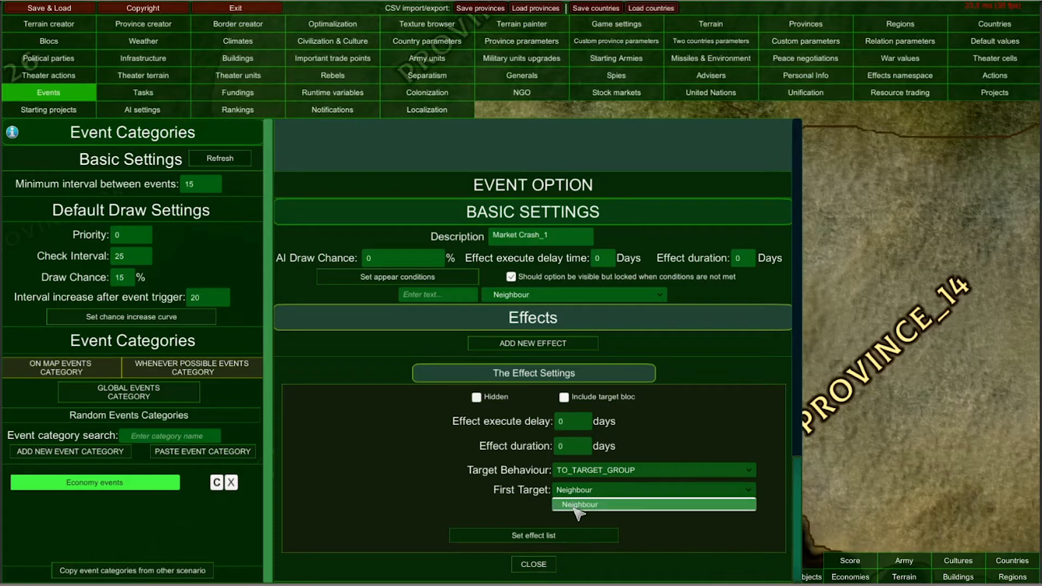
pyautogui.click(579, 505)
# Add a Money effect with Money To Add set to -500 to the effect list, save it and close the effect's settings.
pyautogui.click(589, 535)
pyautogui.click(478, 186)
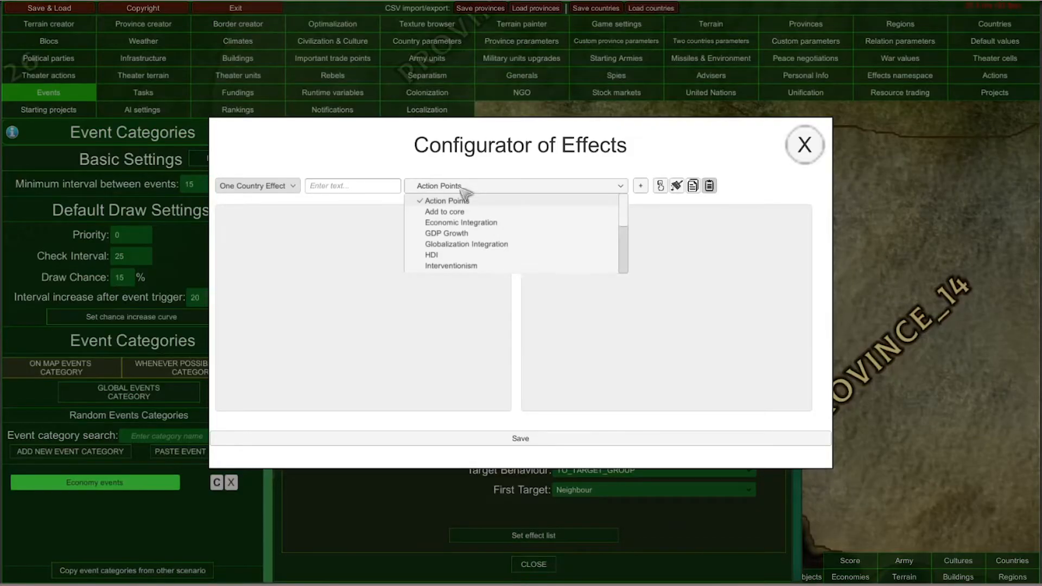
pyautogui.scroll(-2, 482, 233)
pyautogui.scroll(-3, 451, 234)
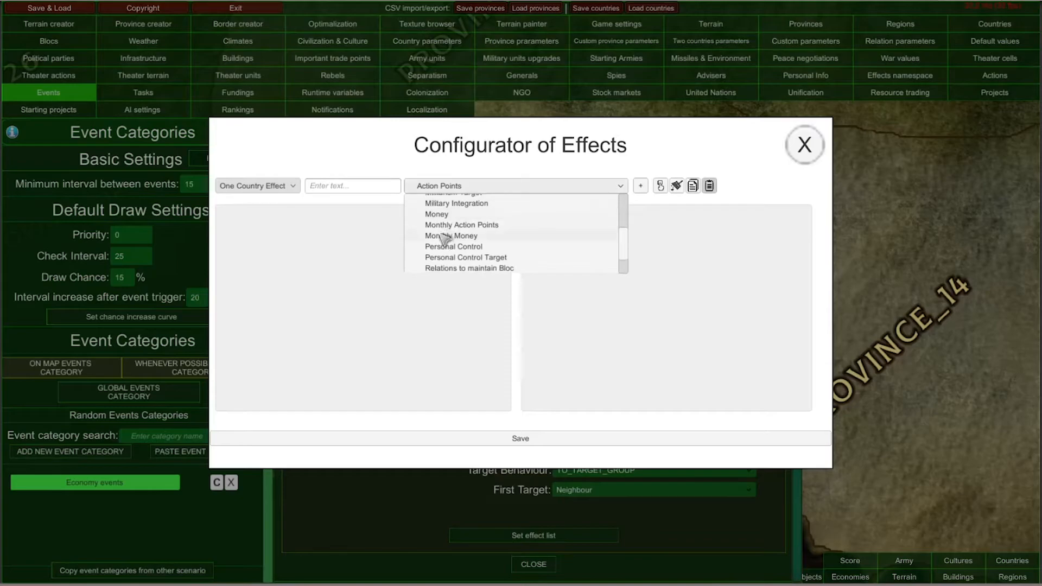
pyautogui.click(435, 208)
pyautogui.click(640, 186)
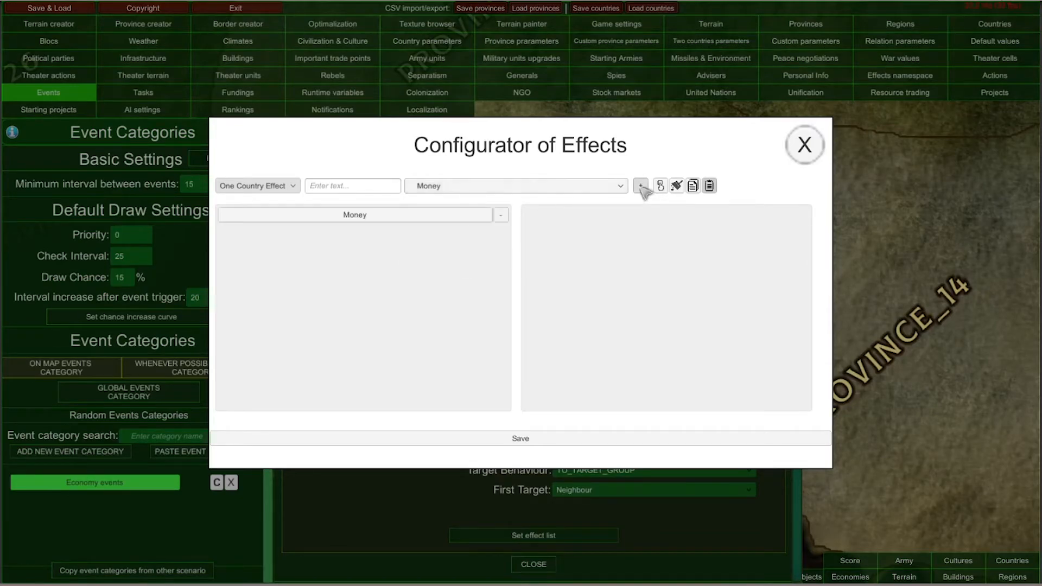
pyautogui.click(401, 217)
pyautogui.click(687, 217)
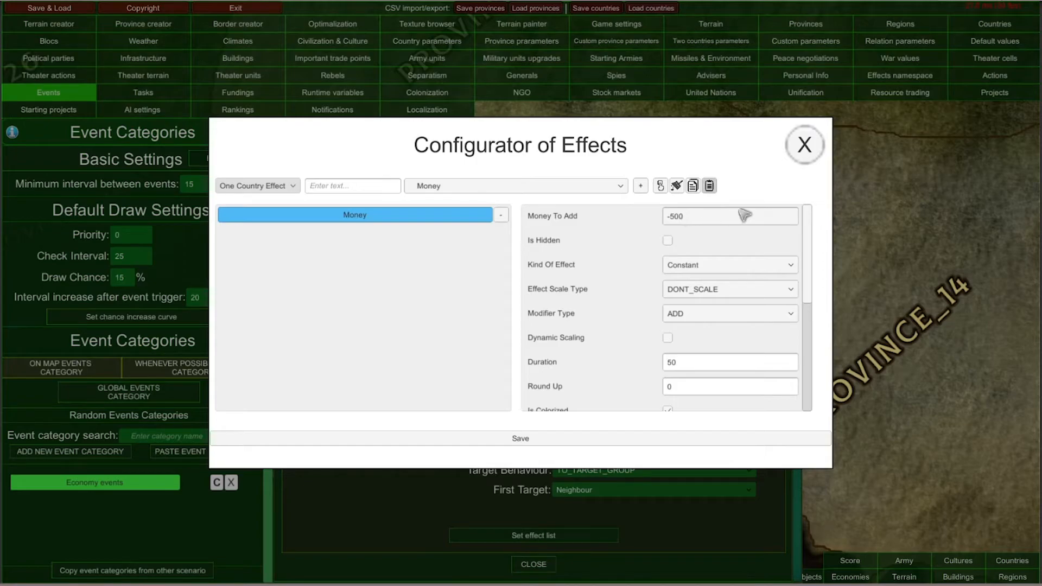
pyautogui.click(530, 440)
pyautogui.click(803, 145)
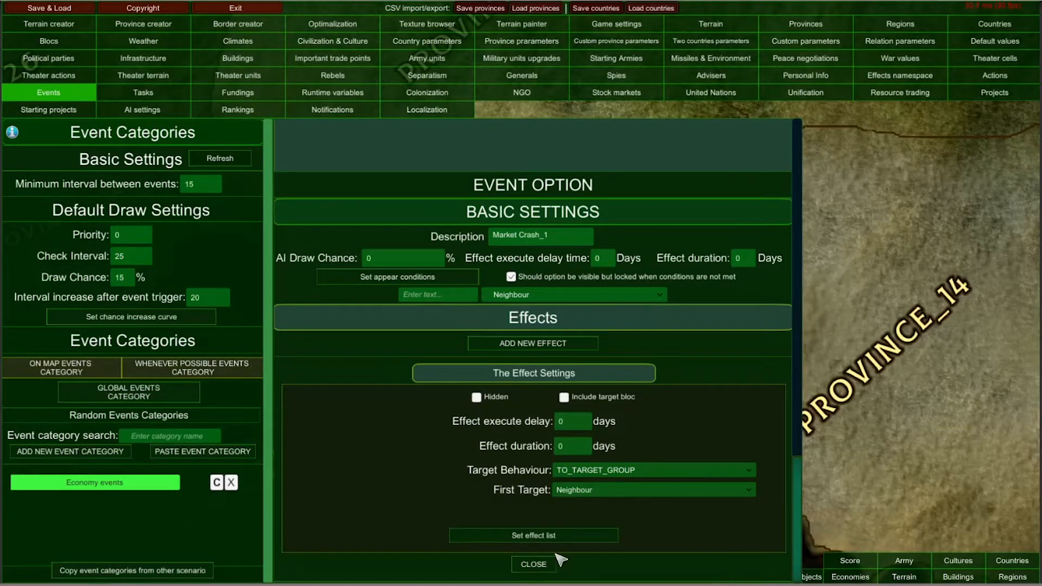
pyautogui.click(535, 565)
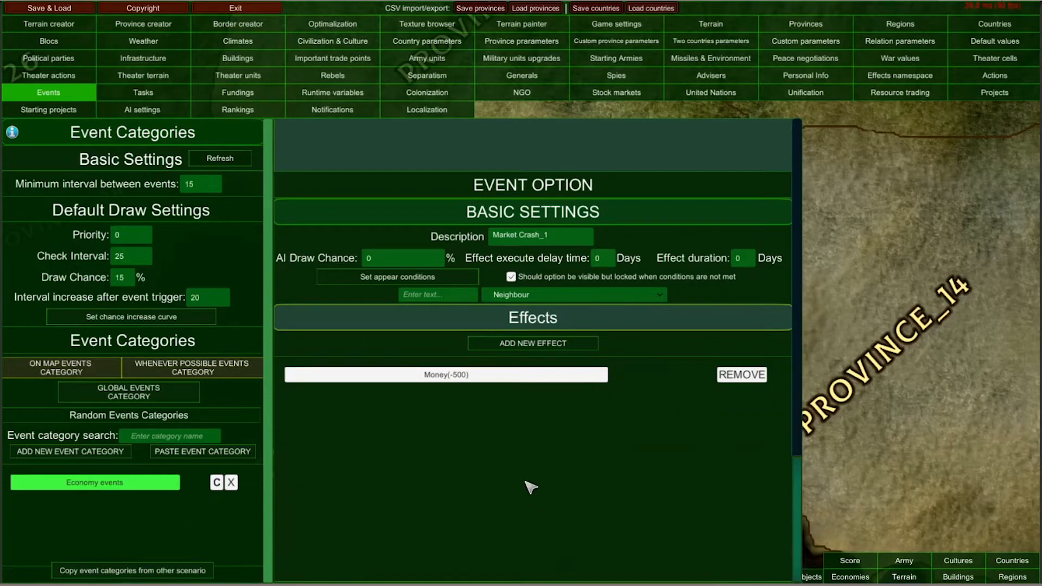
# Check the Money effect's target settings and add a second, empty effect to the Market Crash_1 option.
pyautogui.click(442, 382)
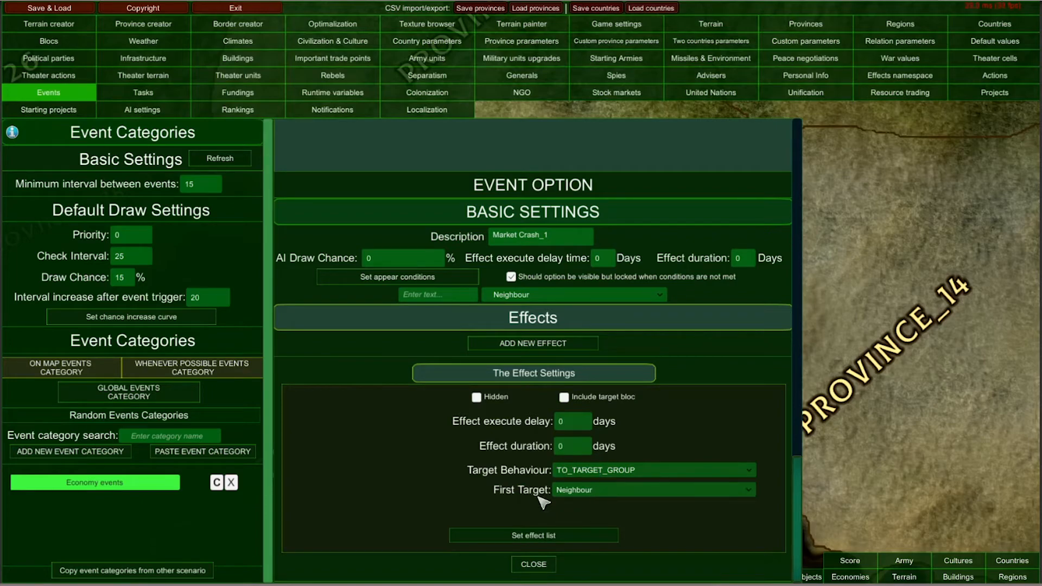
pyautogui.click(534, 565)
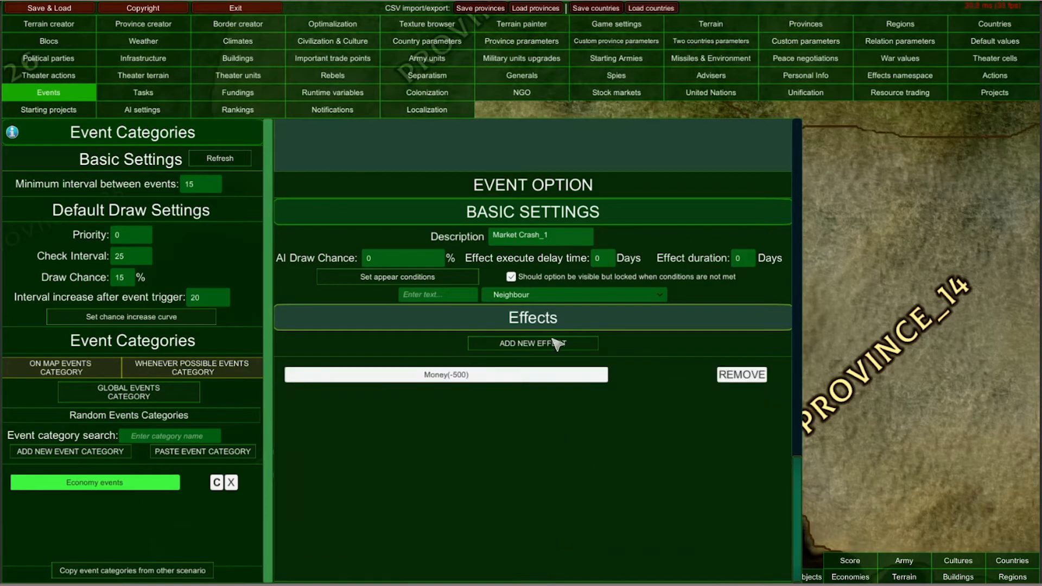
pyautogui.click(549, 345)
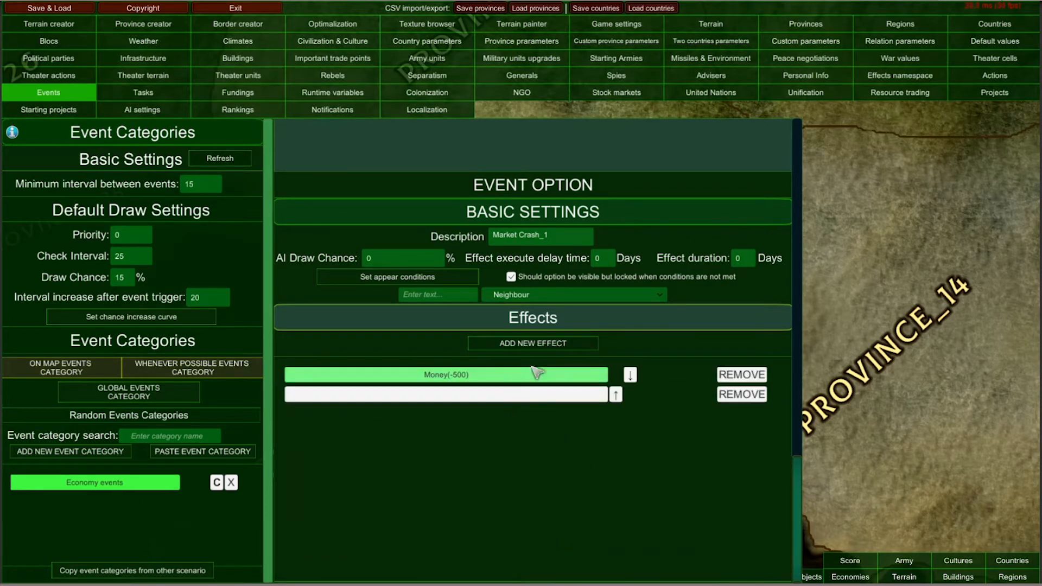
# Review the effect list configured inside the Money effect and close its settings.
pyautogui.click(474, 375)
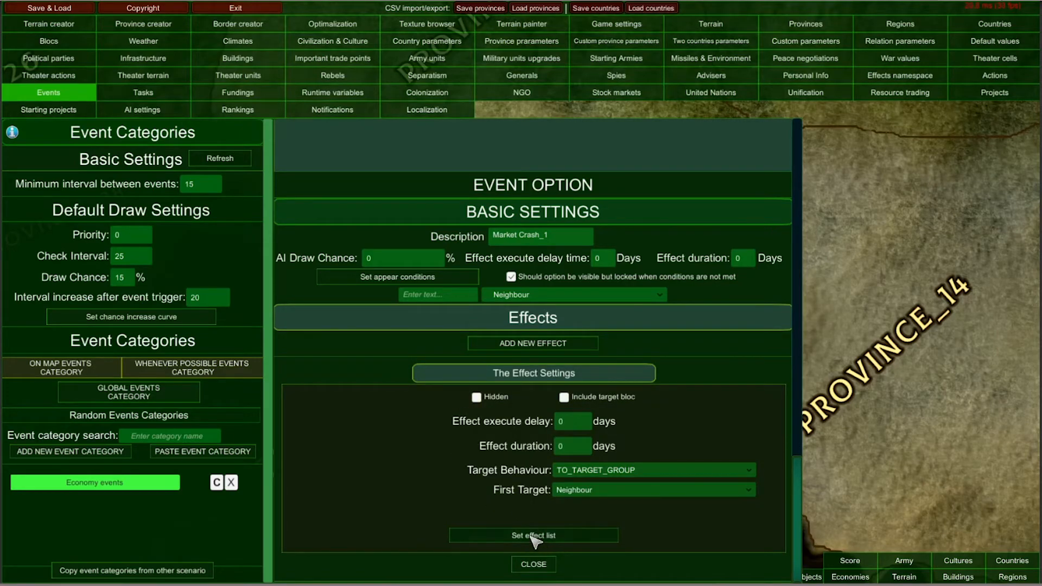
pyautogui.click(533, 536)
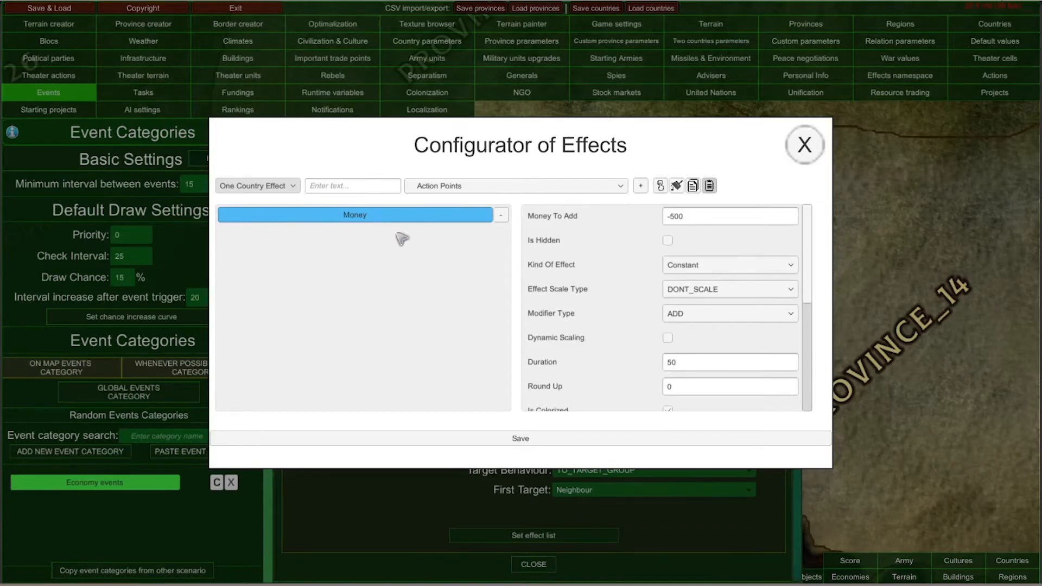
pyautogui.click(805, 145)
pyautogui.click(533, 564)
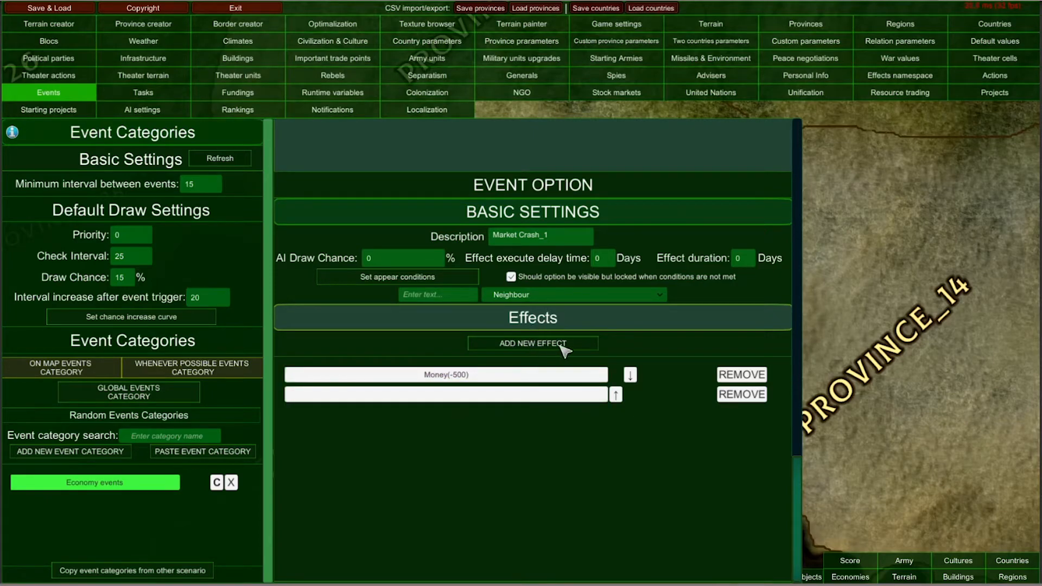
# Try adding an Action Points effect of 10 to the first effect's list beside Money, then close the configurator without saving.
pyautogui.click(500, 377)
pyautogui.click(536, 536)
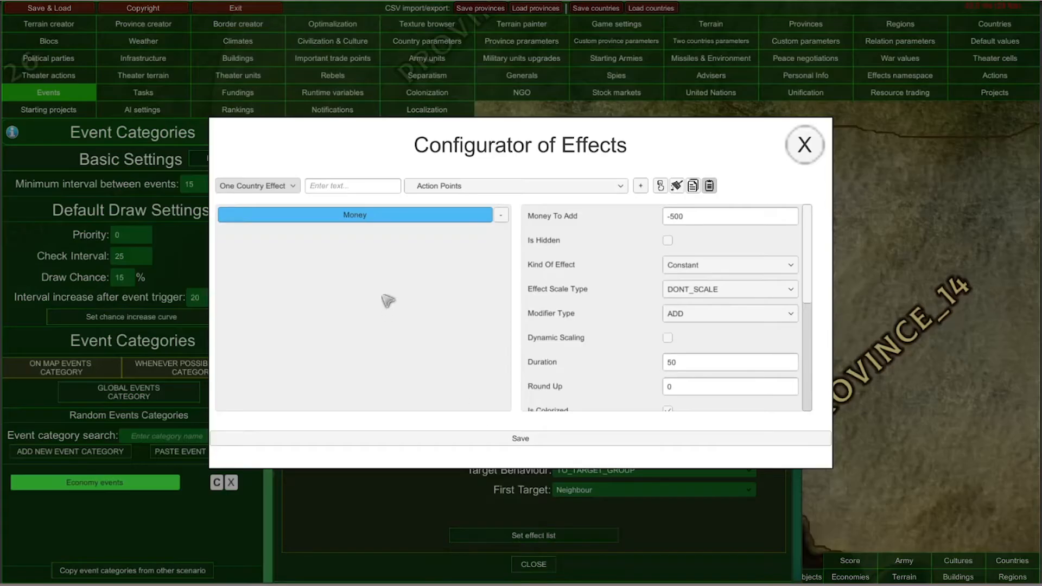
pyautogui.click(641, 186)
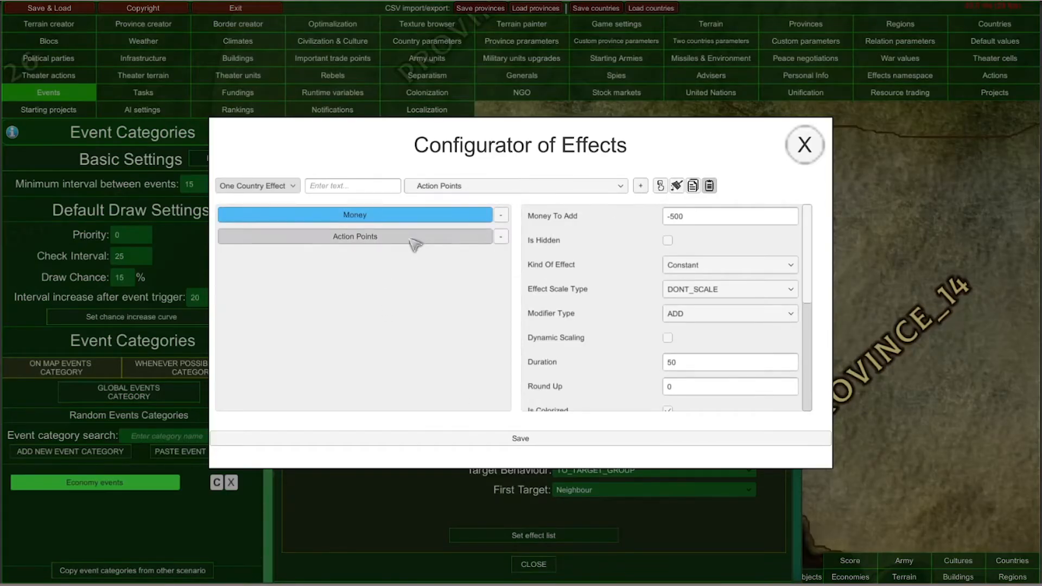
pyautogui.click(412, 242)
pyautogui.click(678, 222)
pyautogui.write('10')
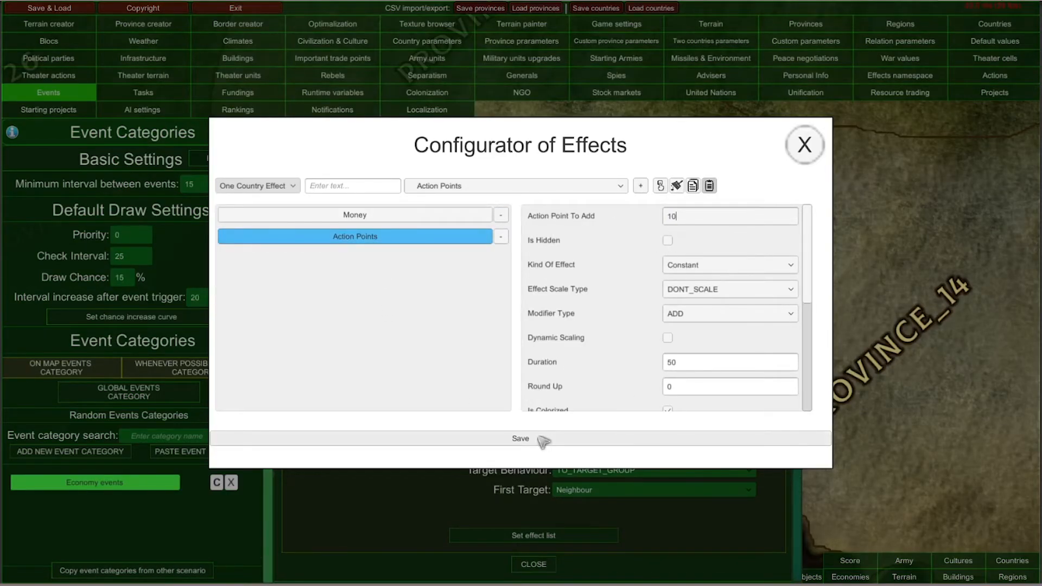
pyautogui.click(805, 145)
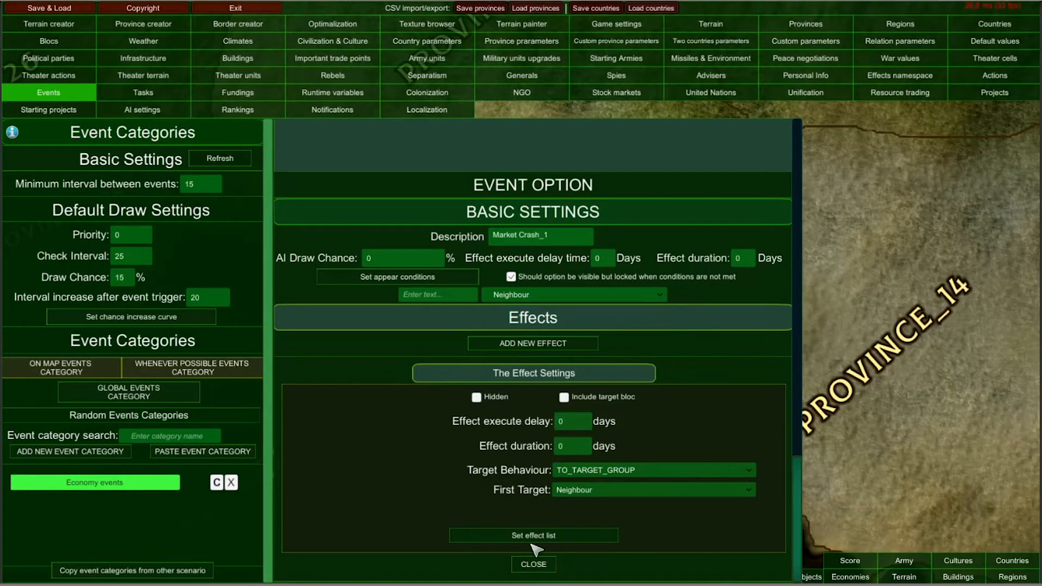
# Check the effect list and target settings of the first Money effect in the Market Crash_1 option.
pyautogui.click(539, 536)
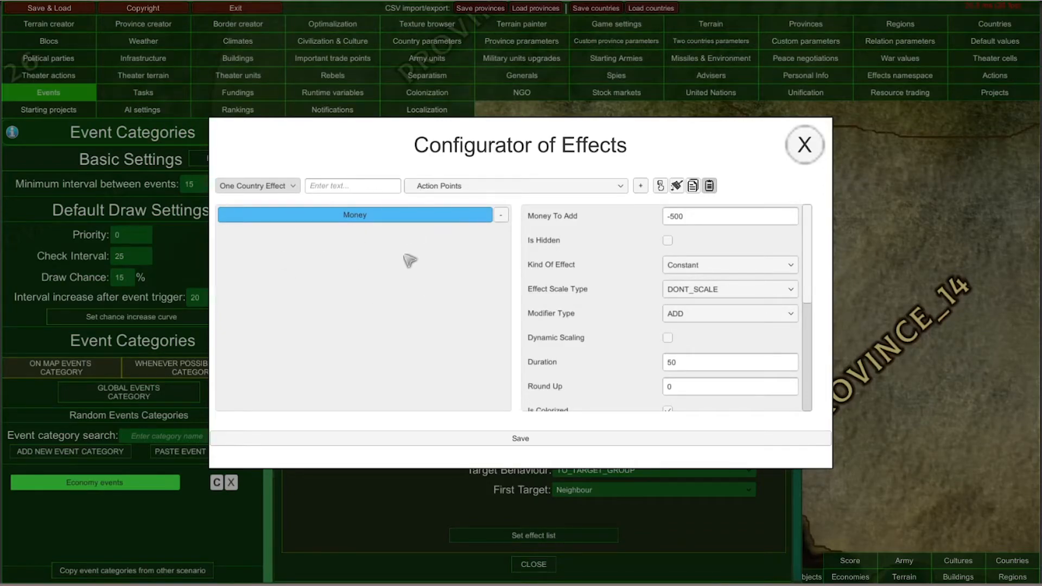
pyautogui.click(805, 144)
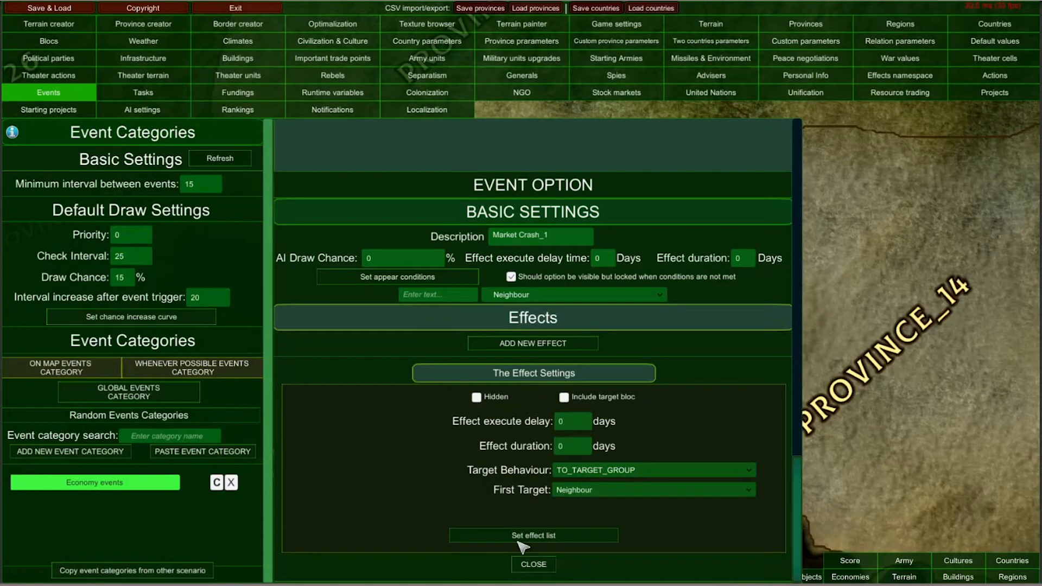
pyautogui.click(549, 564)
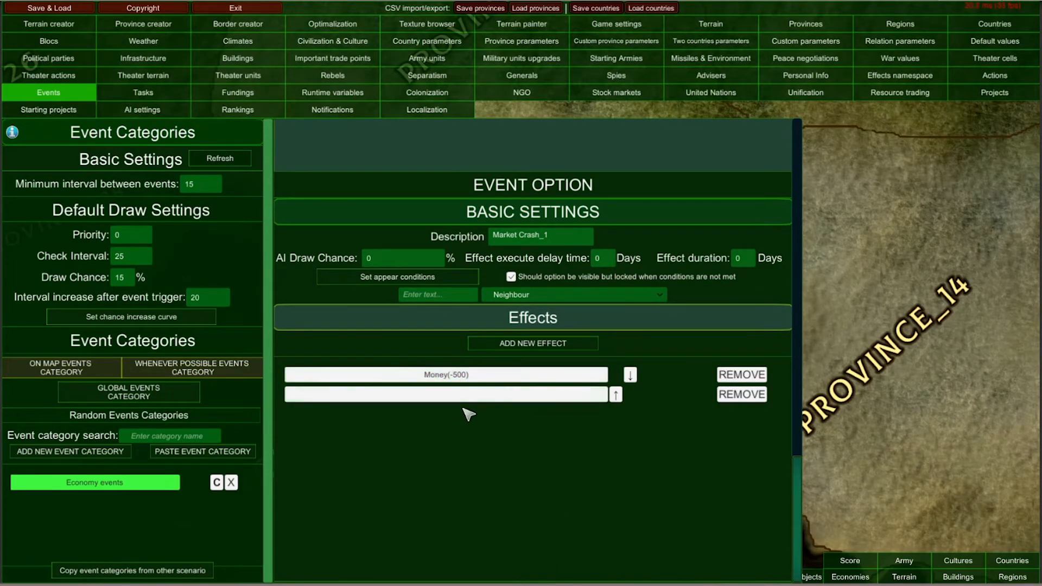
pyautogui.click(488, 380)
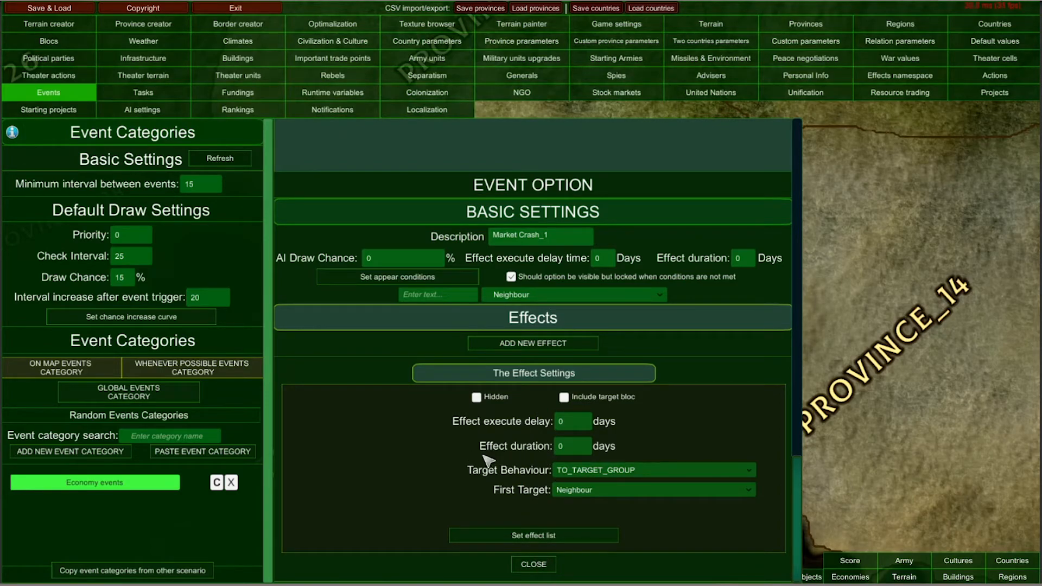
pyautogui.click(554, 535)
pyautogui.click(691, 271)
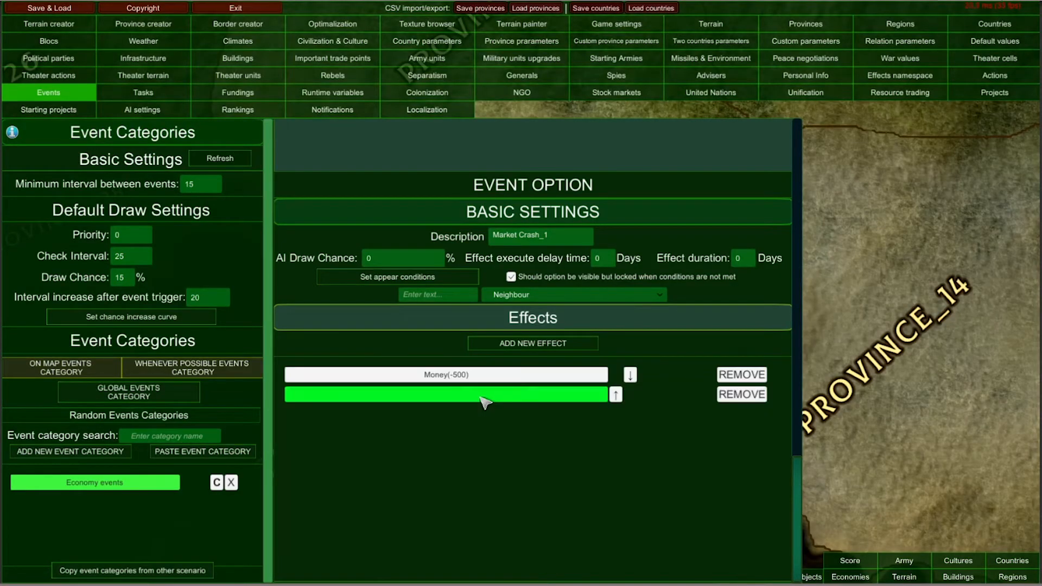
# Add a Money effect to the effect list of the empty second effect in the Market Crash_1 option.
pyautogui.click(485, 402)
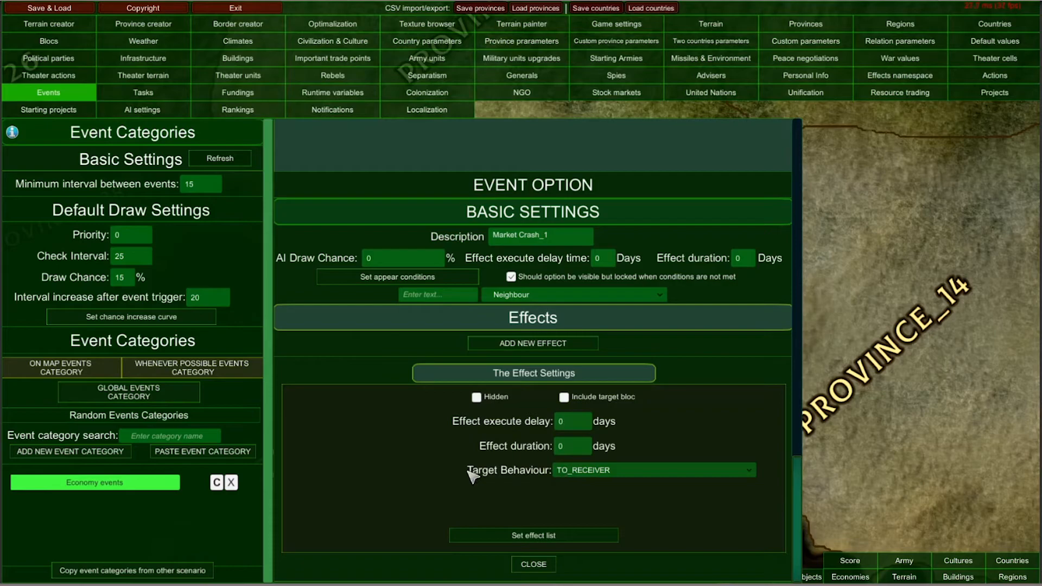
pyautogui.click(547, 539)
pyautogui.click(471, 186)
pyautogui.scroll(-2, 516, 217)
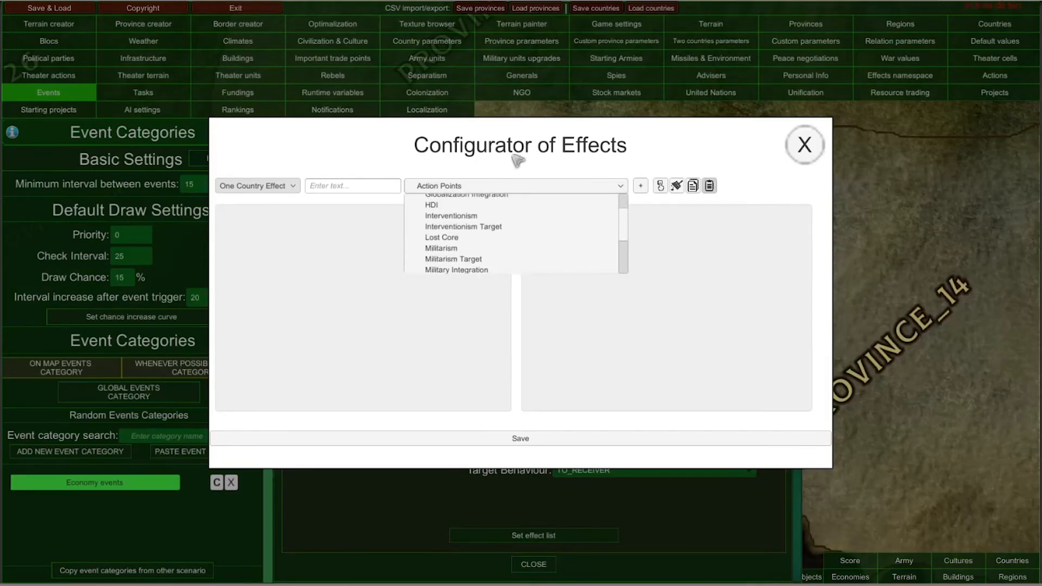
pyautogui.scroll(-1, 464, 239)
pyautogui.click(440, 251)
pyautogui.click(640, 185)
# Set the new Money effect's Money To Add to 500, save the list and close the effect's settings.
pyautogui.click(380, 216)
pyautogui.click(709, 220)
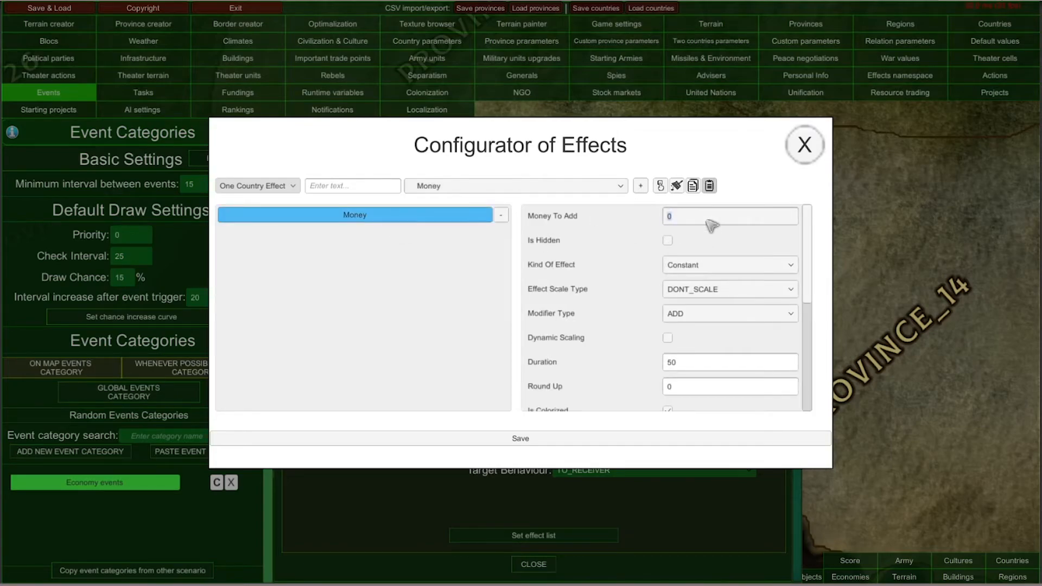
pyautogui.click(541, 439)
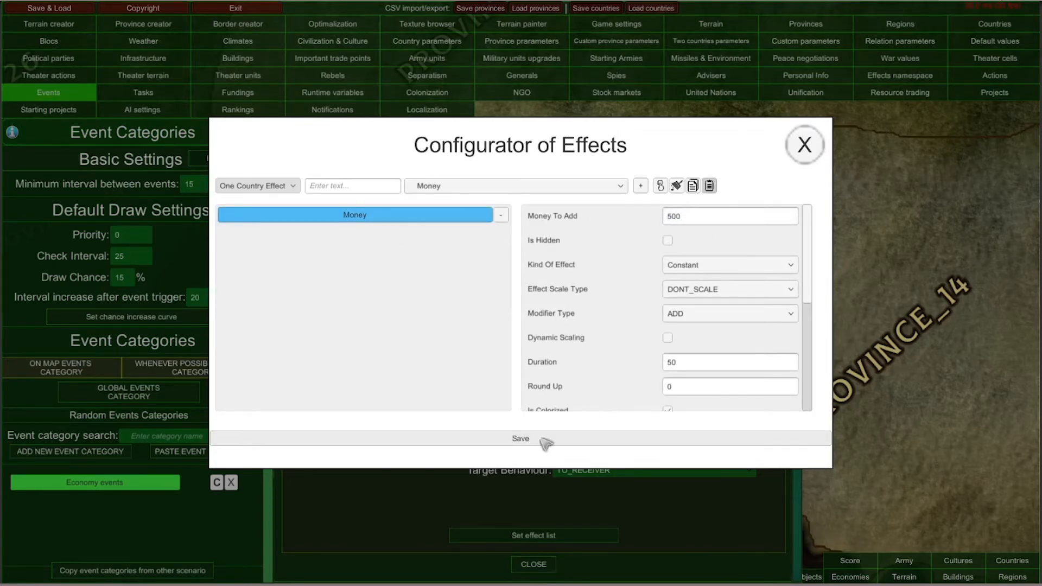
pyautogui.click(807, 147)
pyautogui.click(534, 565)
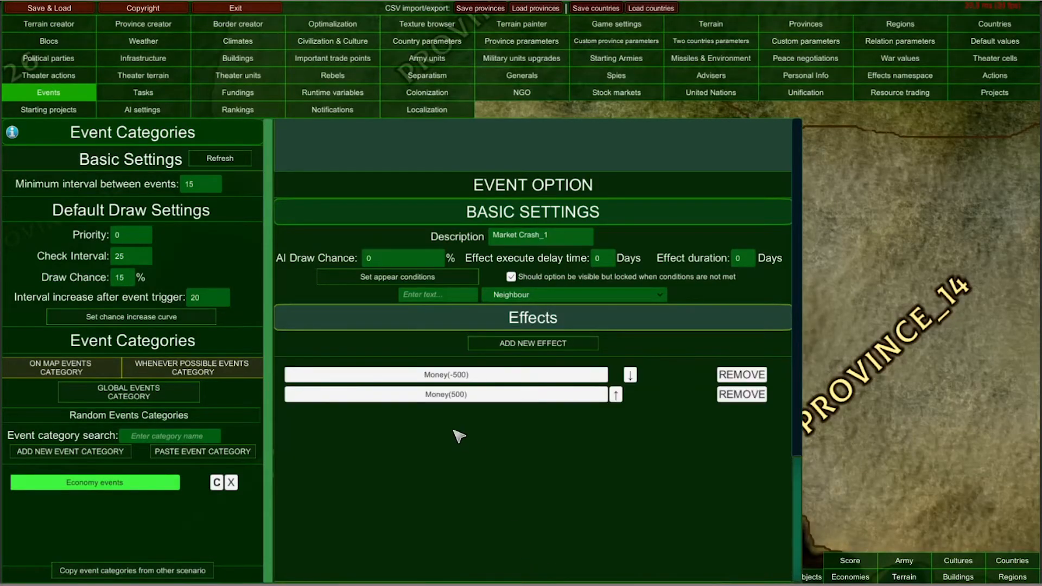
# Compare the target behaviour settings of the two Money effects in the Market Crash_1 option.
pyautogui.click(491, 374)
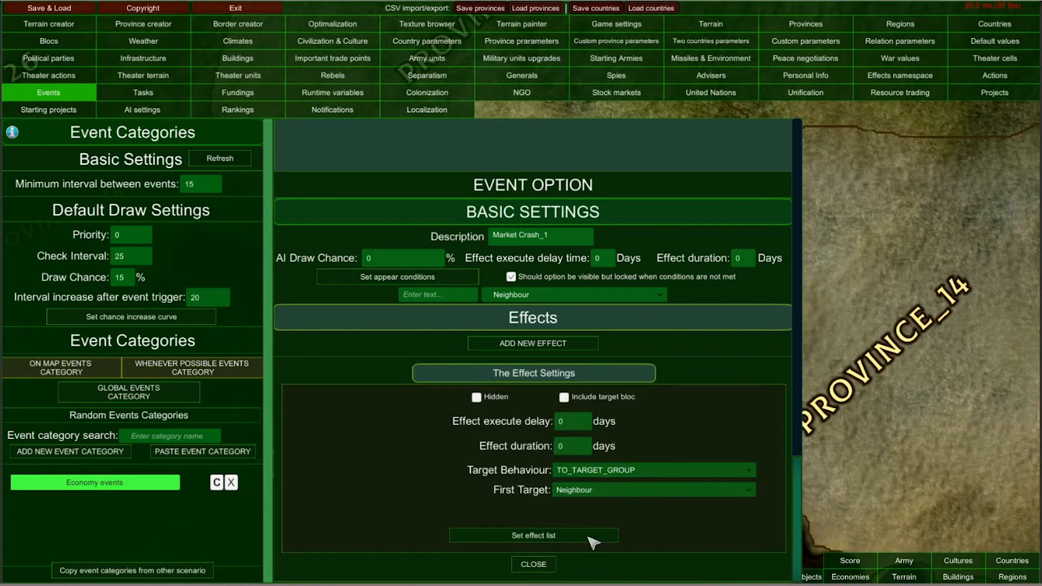
pyautogui.click(535, 564)
pyautogui.click(436, 398)
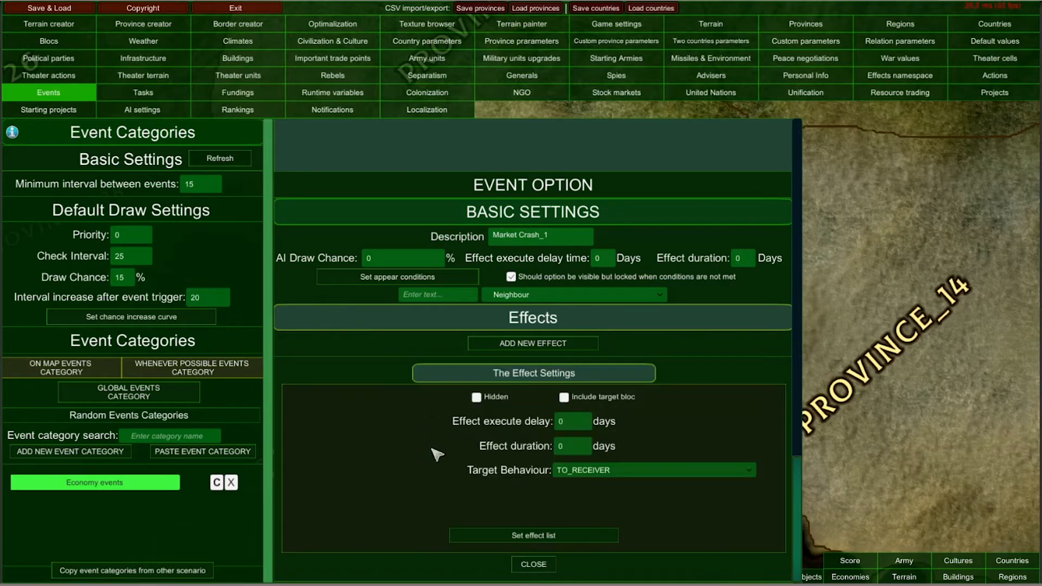
pyautogui.click(535, 565)
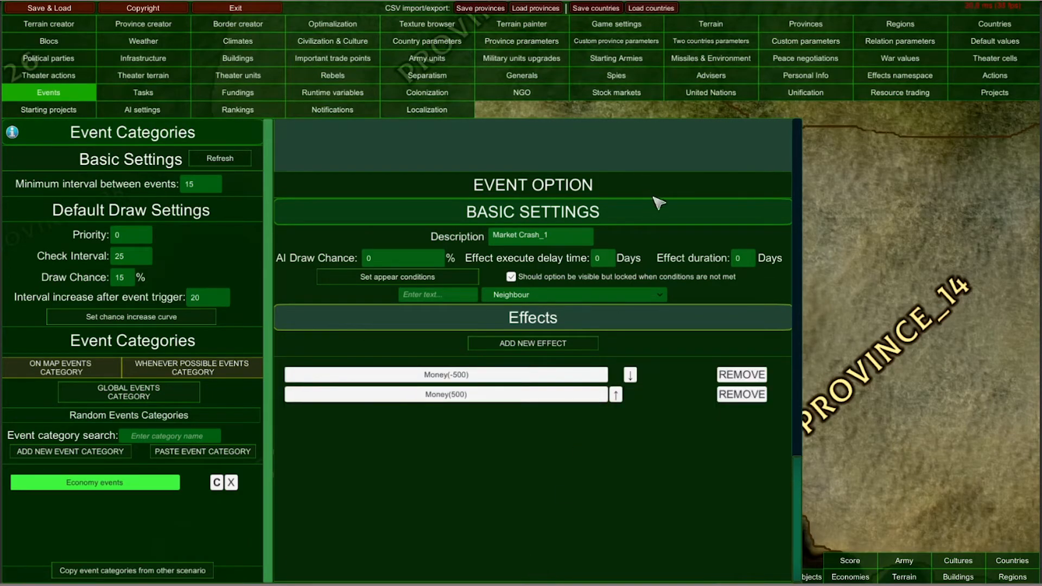
# Review the Money condition in the Market Crash_1 option's appear conditions and close the condition editor.
pyautogui.scroll(3, 659, 206)
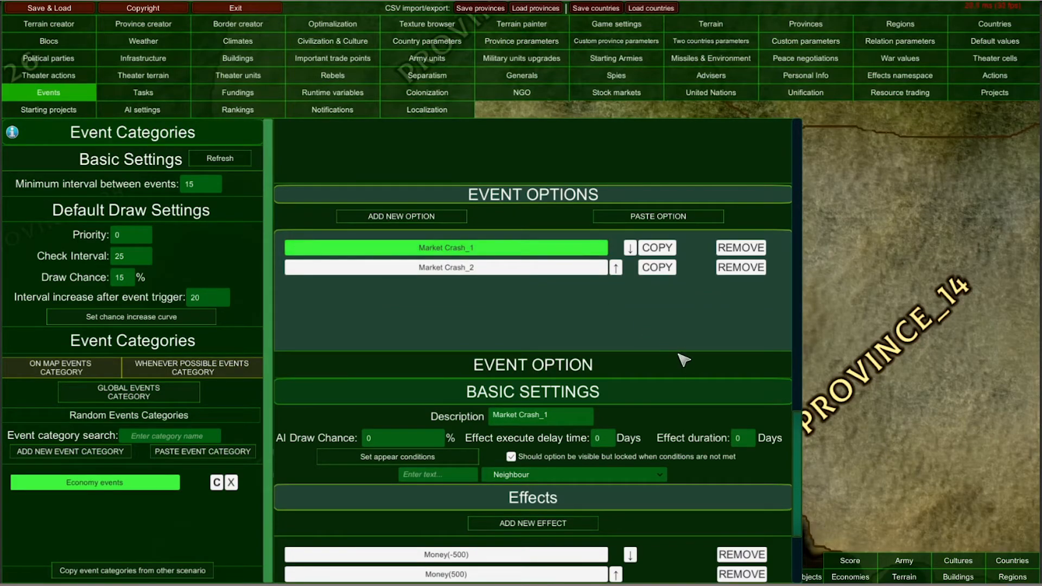
pyautogui.scroll(-3, 695, 304)
pyautogui.scroll(1, 678, 271)
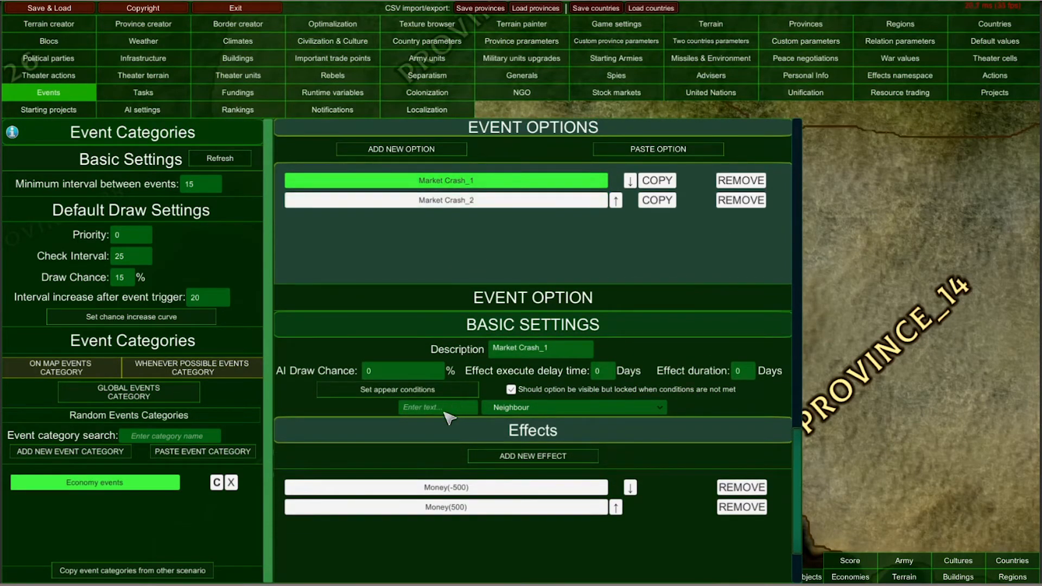
pyautogui.click(406, 393)
pyautogui.click(436, 373)
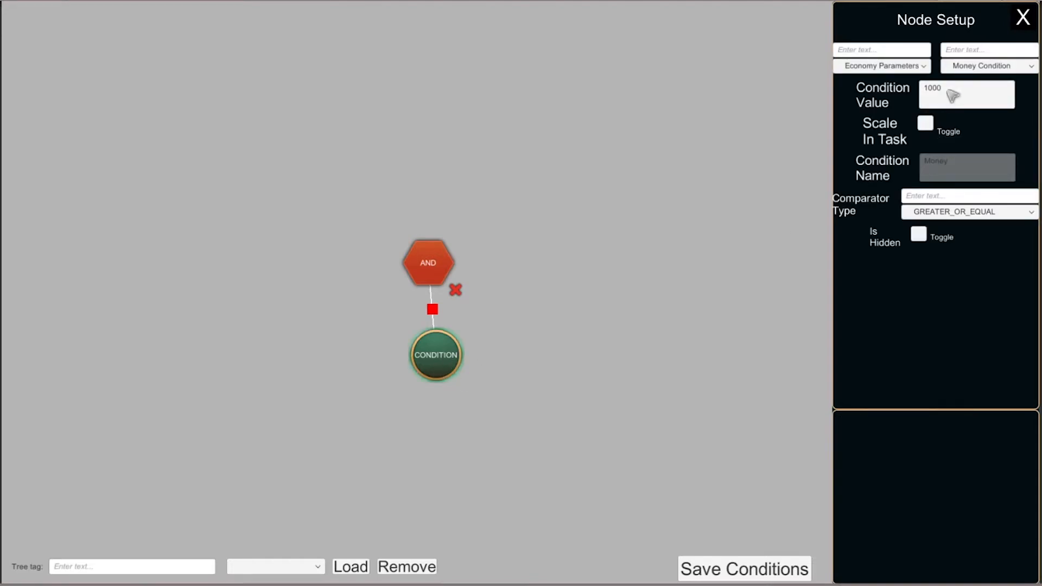
pyautogui.click(1023, 18)
# Remove the Market Crash_2 option from the event options.
pyautogui.moveTo(669, 348); pyautogui.dragTo(682, 367)
pyautogui.click(741, 251)
pyautogui.click(427, 347)
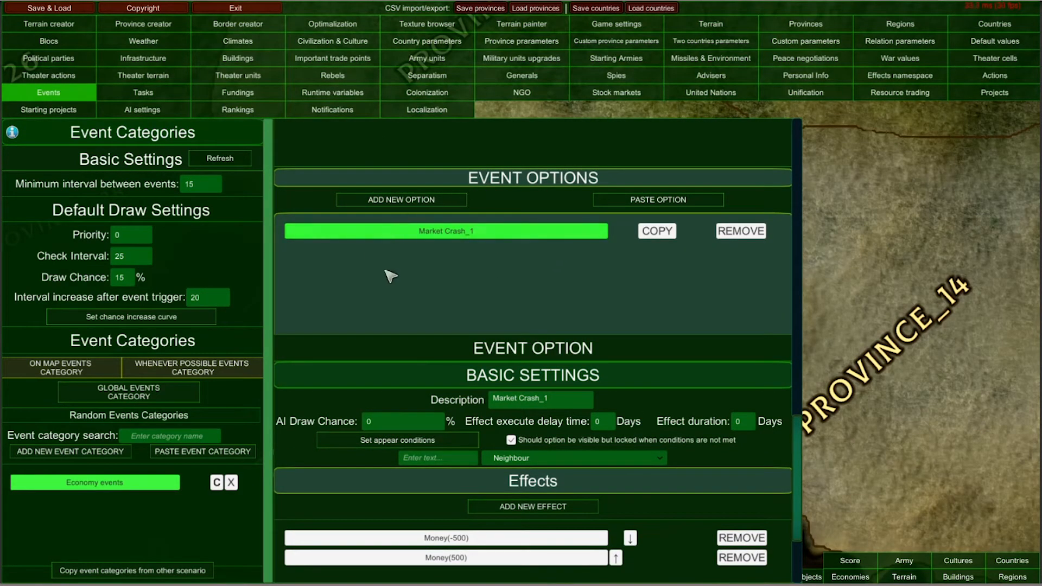
pyautogui.moveTo(660, 342); pyautogui.dragTo(665, 487)
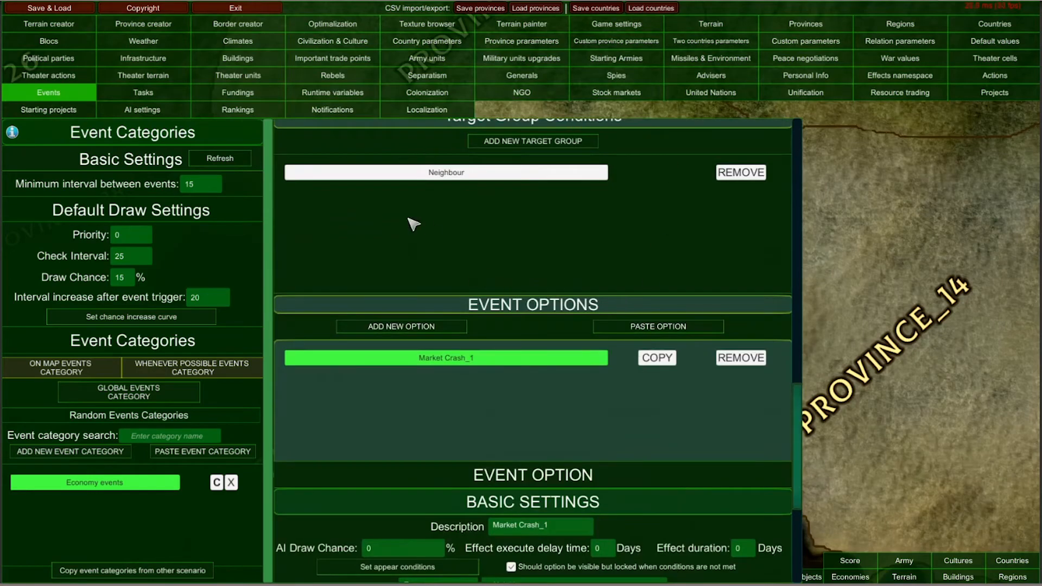
pyautogui.moveTo(531, 323); pyautogui.dragTo(560, 328)
pyautogui.click(494, 205)
pyautogui.click(500, 211)
pyautogui.click(531, 305)
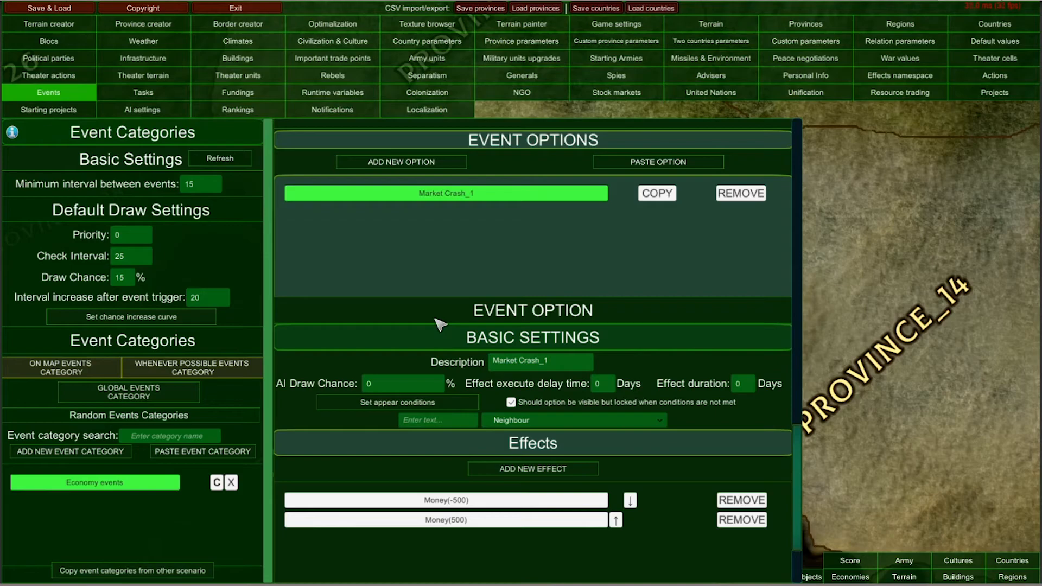
# Add a second event option below Market Crash_1 and open its settings.
pyautogui.scroll(1, 605, 329)
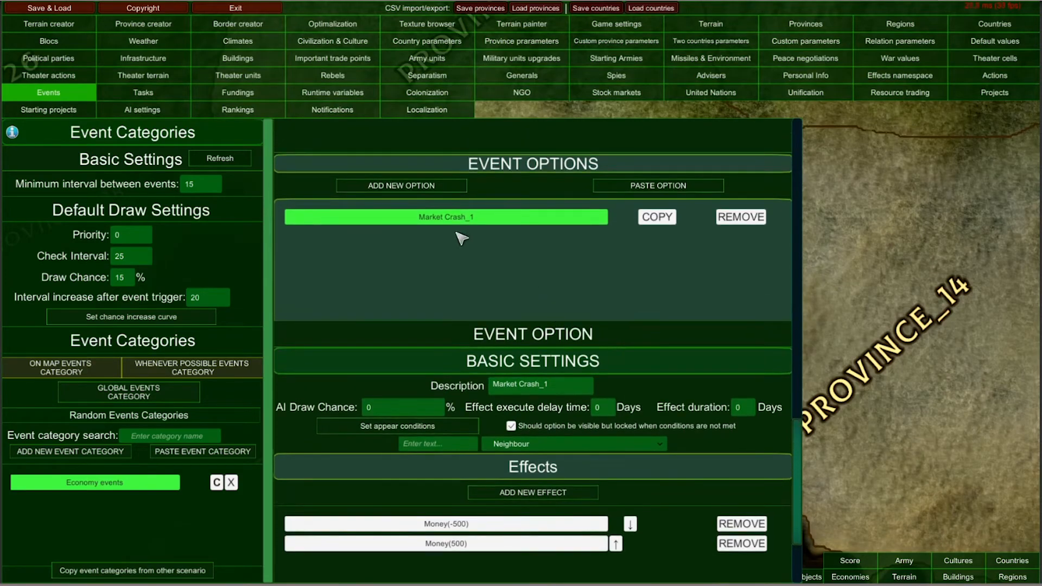
pyautogui.click(390, 186)
pyautogui.click(420, 239)
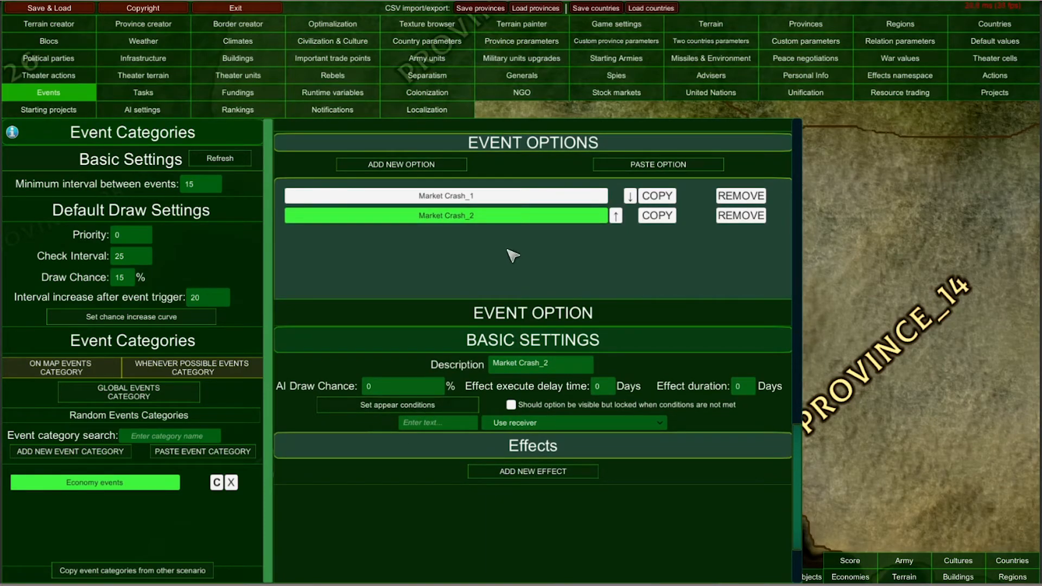
# Add a Money effect of -250 applied to the receiver to the Market Crash_2 option, save it and close its settings.
pyautogui.click(523, 474)
pyautogui.click(421, 476)
pyautogui.scroll(-3, 427, 286)
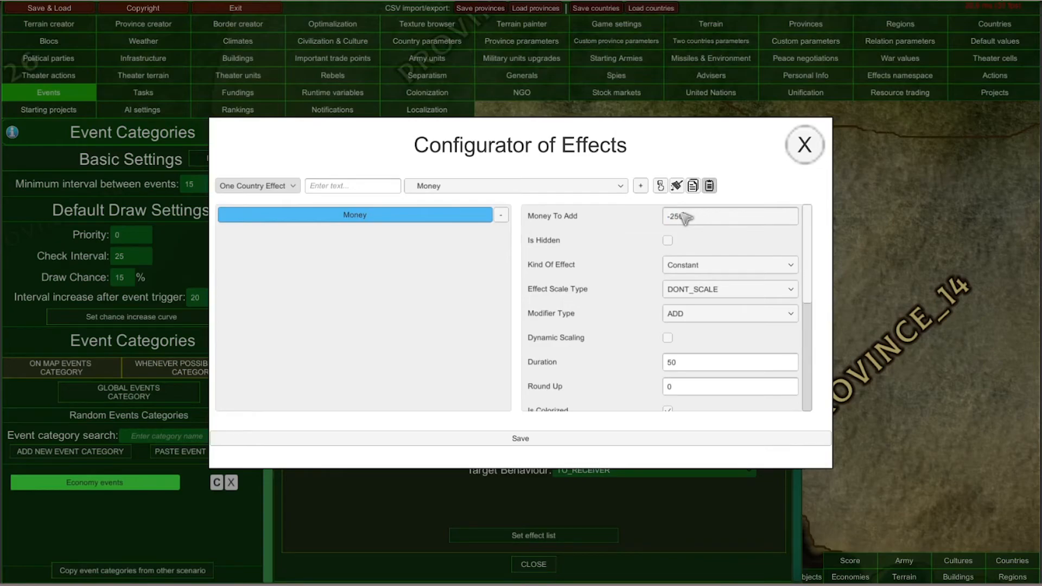
pyautogui.click(574, 438)
pyautogui.click(803, 144)
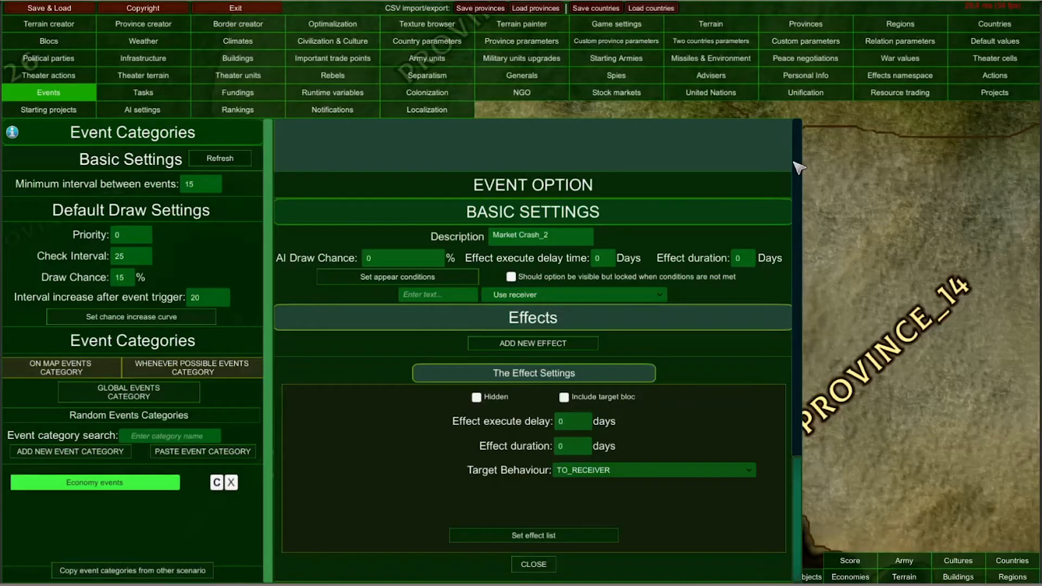
pyautogui.click(533, 564)
# Compare the basic settings and effects of the Market Crash_1 and Market Crash_2 options.
pyautogui.scroll(3, 673, 217)
pyautogui.click(597, 158)
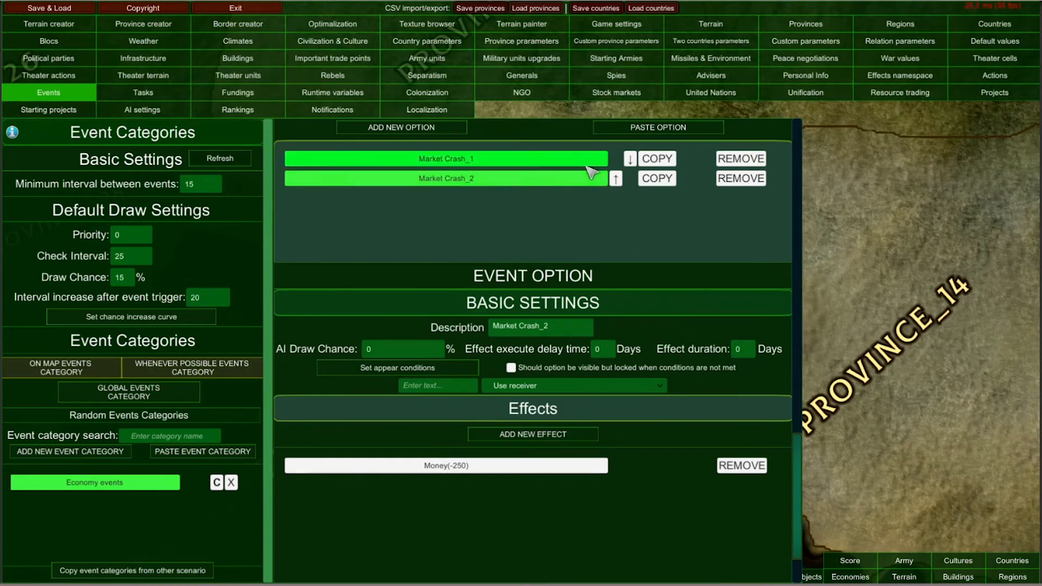
pyautogui.click(550, 181)
pyautogui.scroll(1, 624, 304)
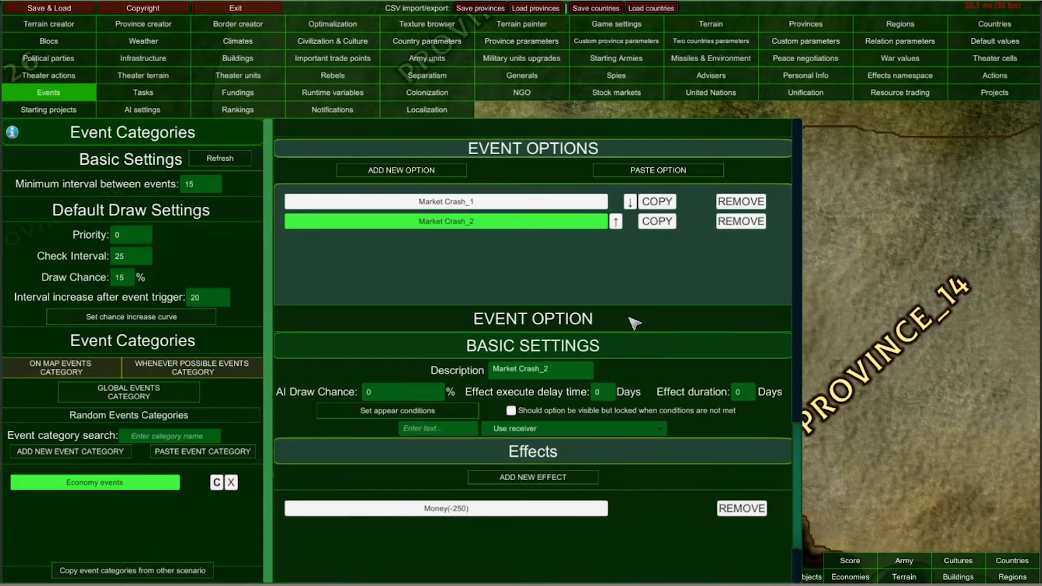
pyautogui.click(544, 204)
pyautogui.scroll(-1, 586, 220)
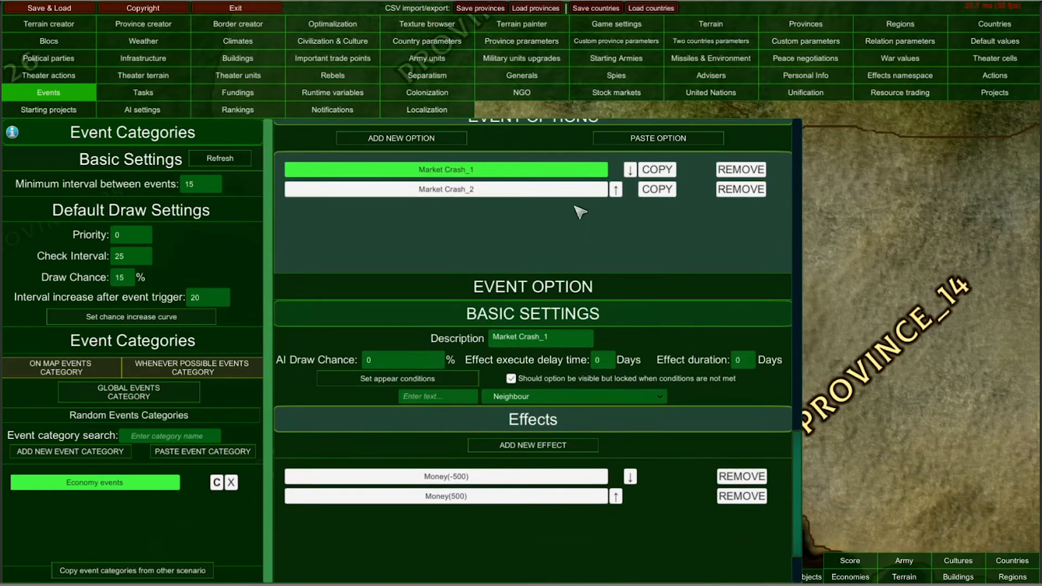
pyautogui.click(489, 192)
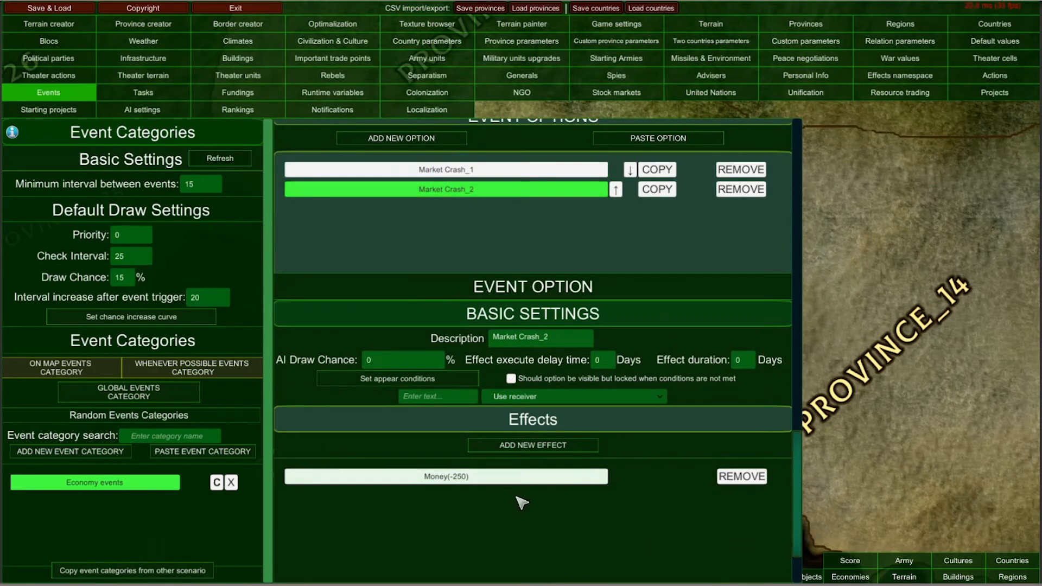
pyautogui.click(493, 170)
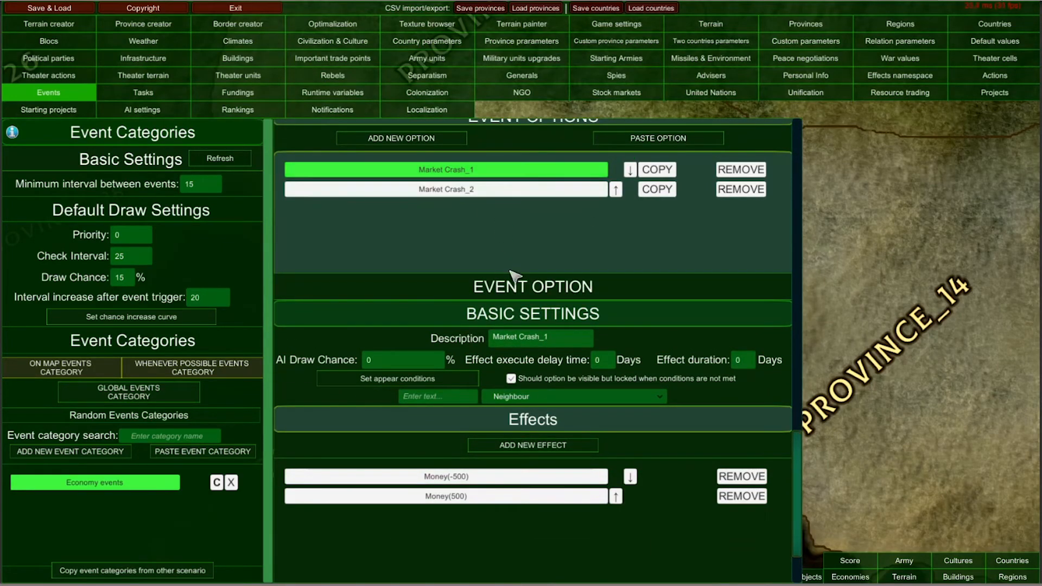
pyautogui.click(529, 191)
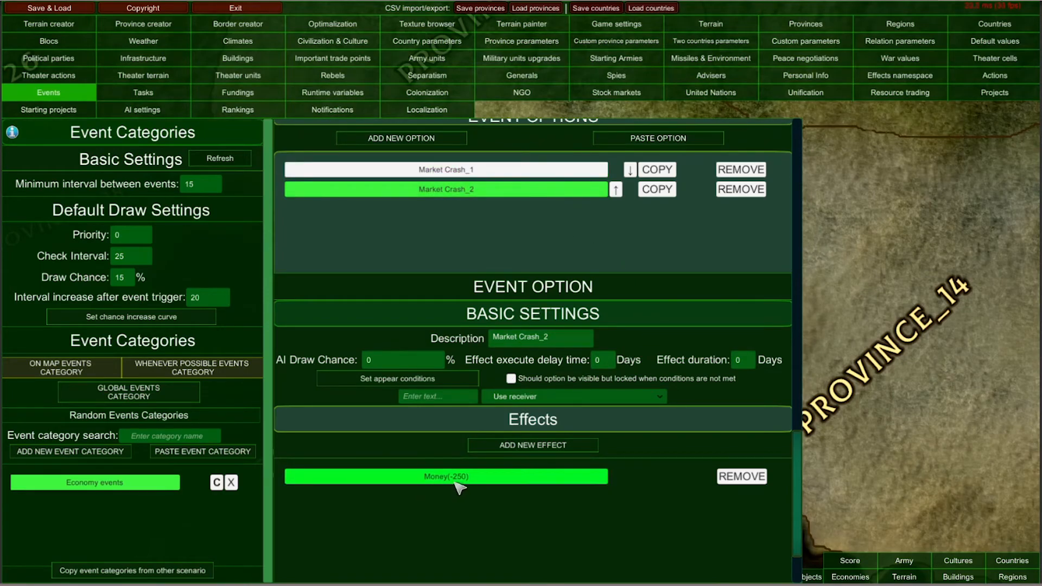
pyautogui.scroll(3, 675, 407)
pyautogui.scroll(-4, 673, 435)
pyautogui.scroll(3, 624, 310)
pyautogui.scroll(-3, 586, 271)
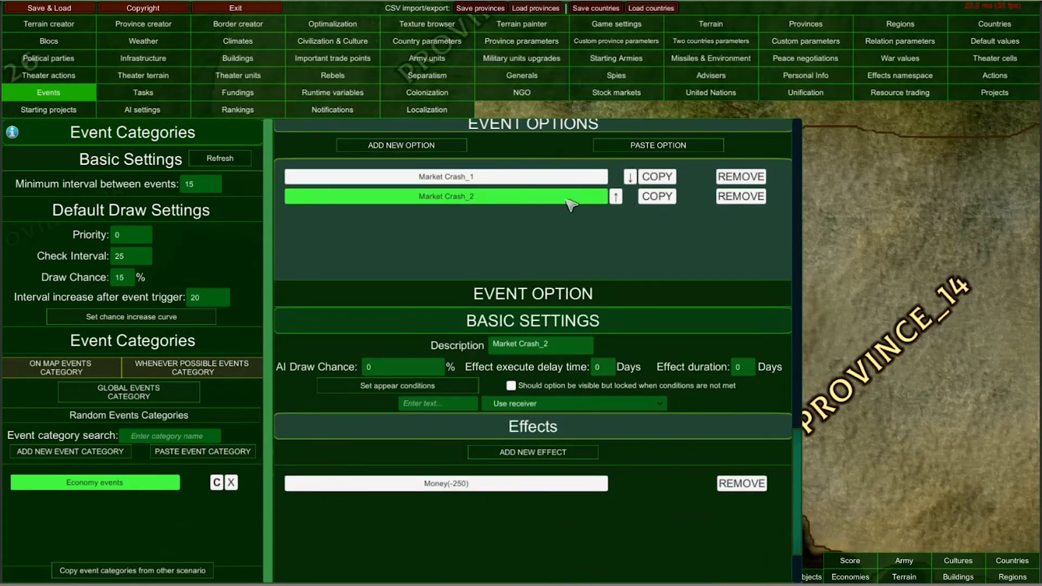
pyautogui.scroll(-3, 637, 239)
pyautogui.scroll(4, 598, 260)
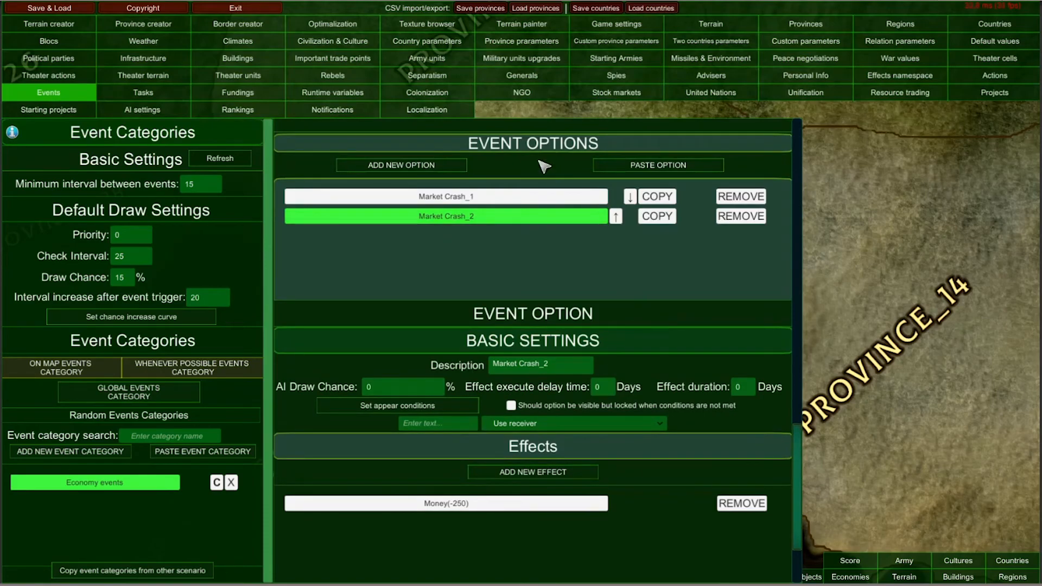
# Inspect the settings of the Money effect in the Market Crash_2 option, including its target behaviour, and close them.
pyautogui.scroll(-2, 651, 320)
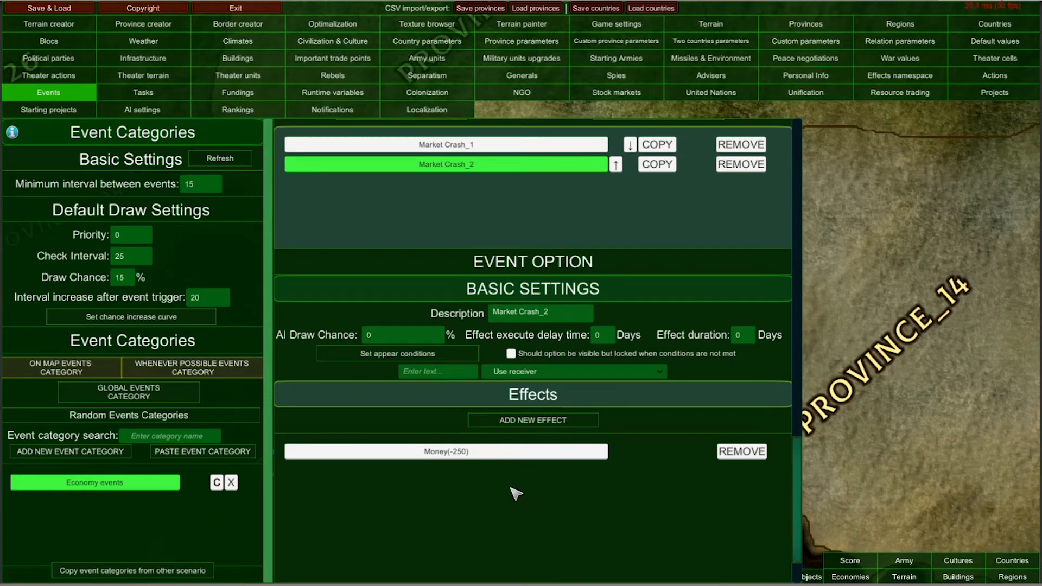
pyautogui.click(505, 452)
pyautogui.scroll(-2, 459, 494)
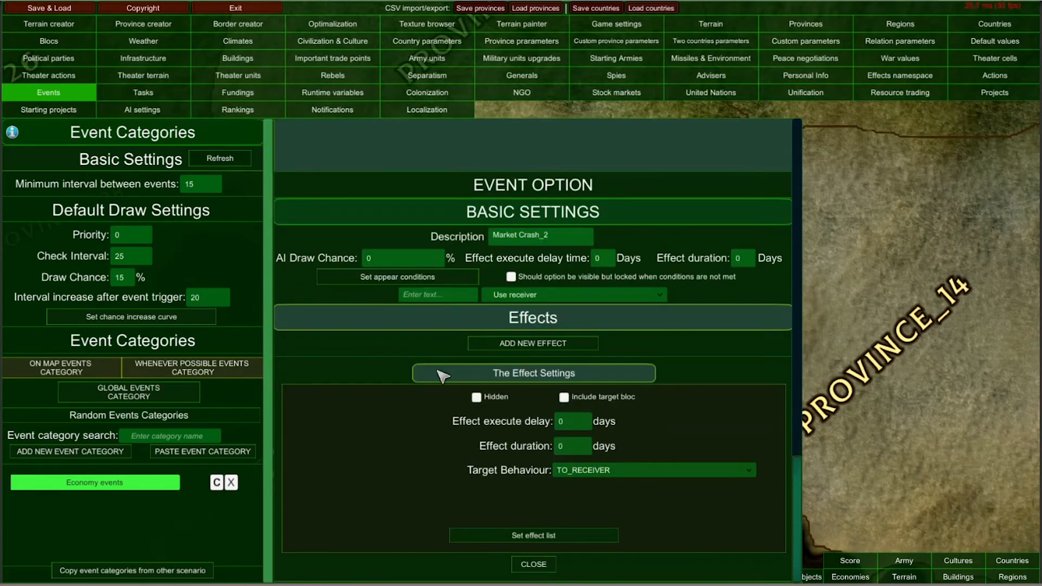
pyautogui.click(526, 566)
pyautogui.scroll(4, 651, 380)
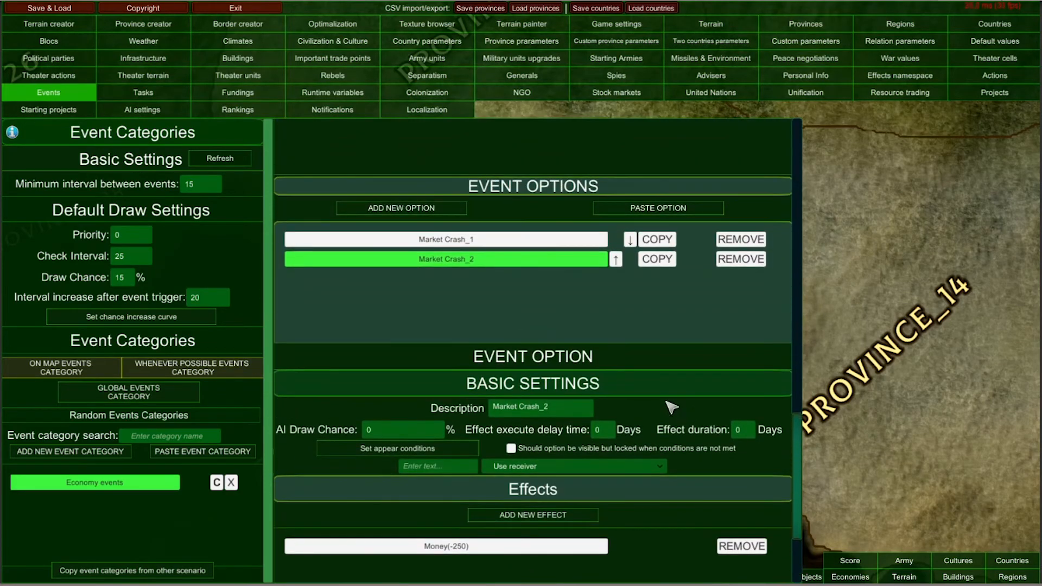
# Review the Market Crash event's basic settings, availability settings, target group conditions and event options.
pyautogui.scroll(5, 672, 407)
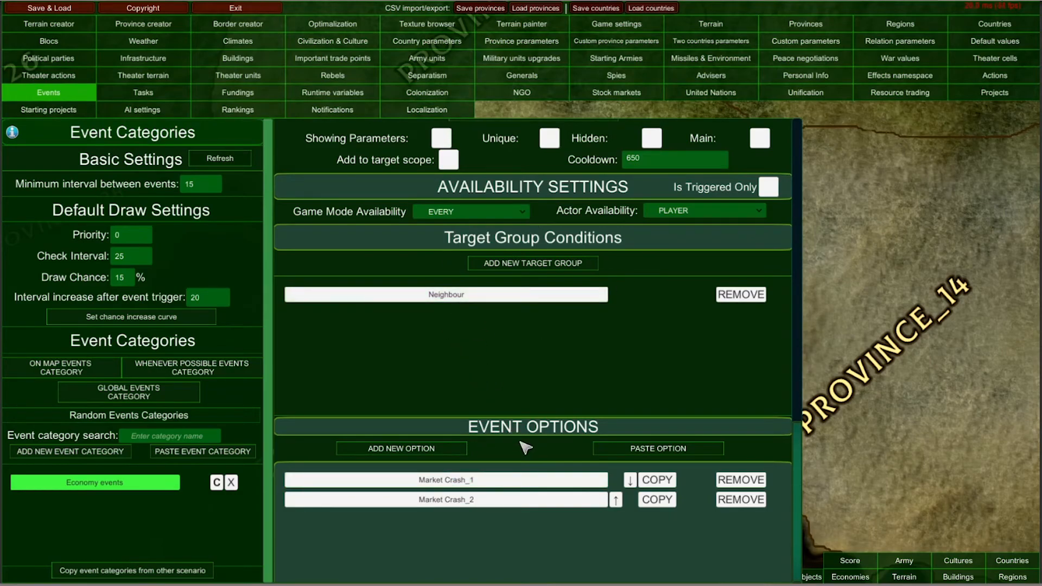
pyautogui.scroll(3, 481, 431)
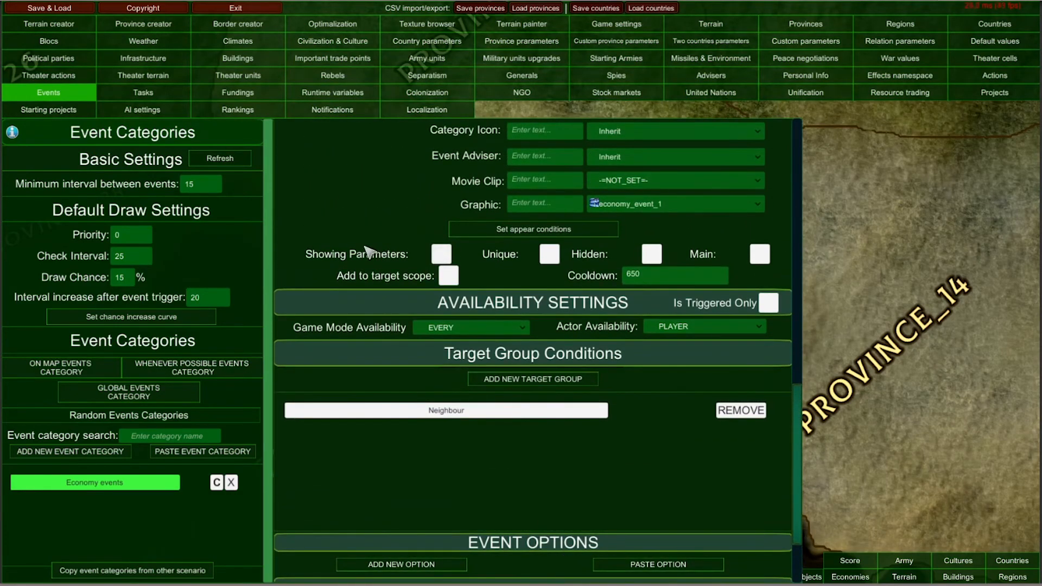
pyautogui.scroll(8, 368, 227)
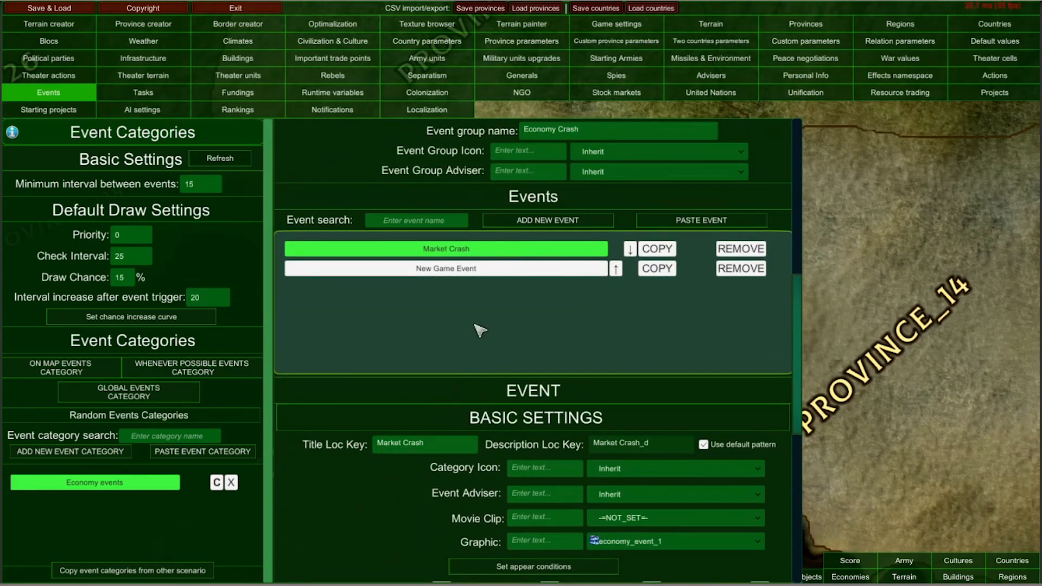
pyautogui.scroll(-9, 464, 304)
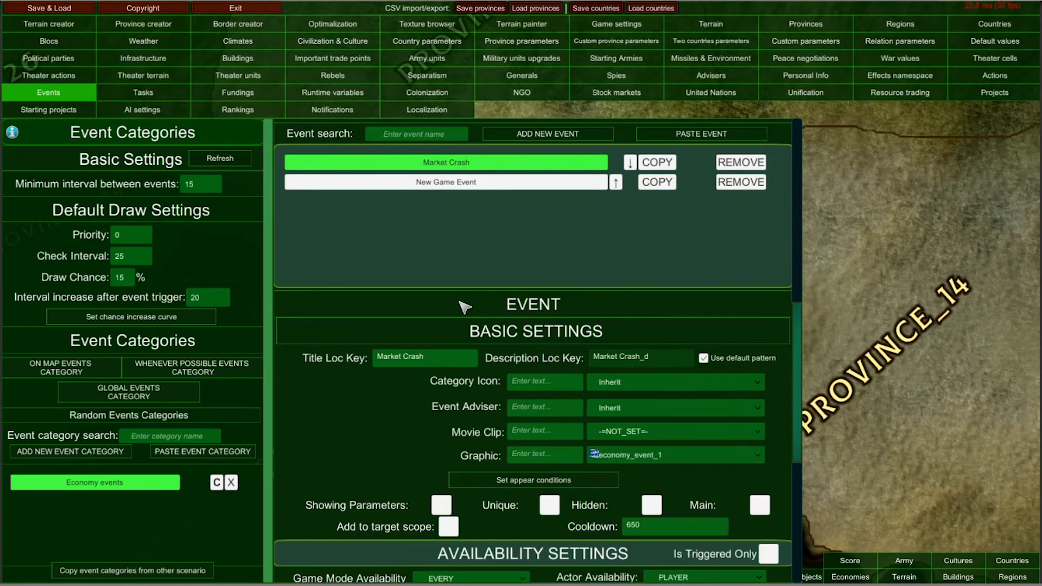
pyautogui.scroll(5, 450, 234)
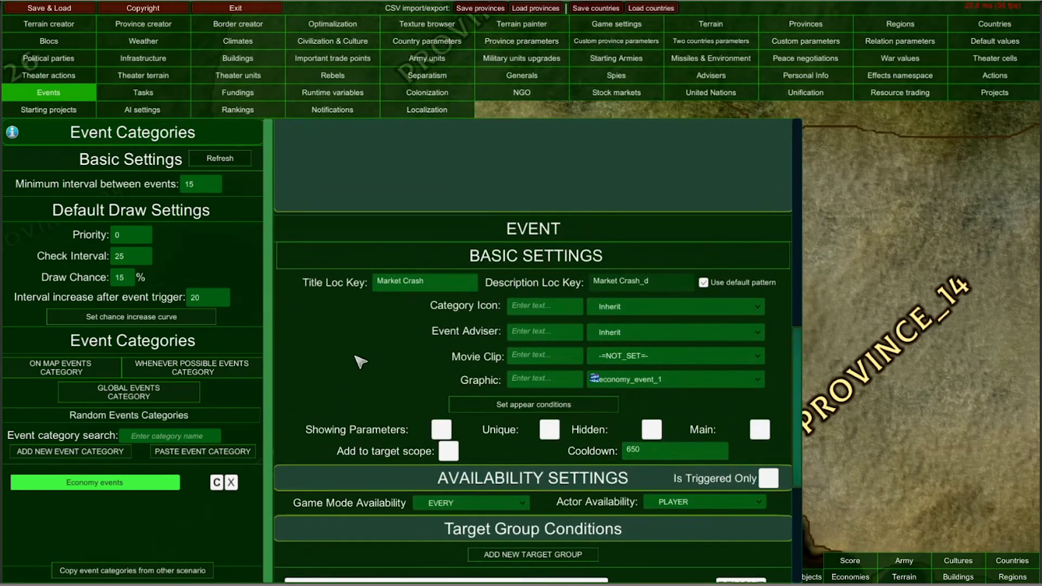
pyautogui.scroll(-7, 445, 209)
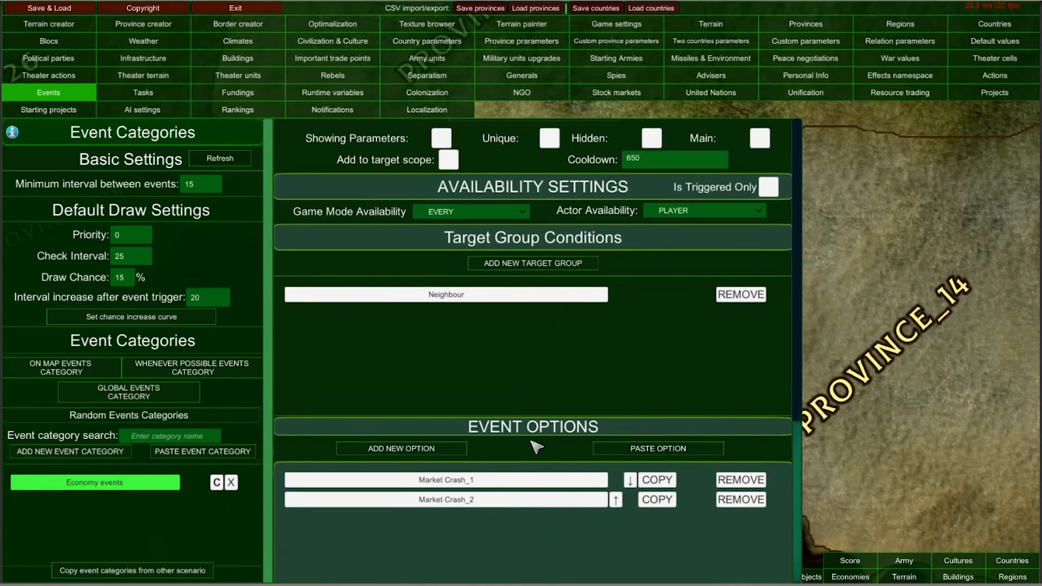
pyautogui.scroll(2, 445, 359)
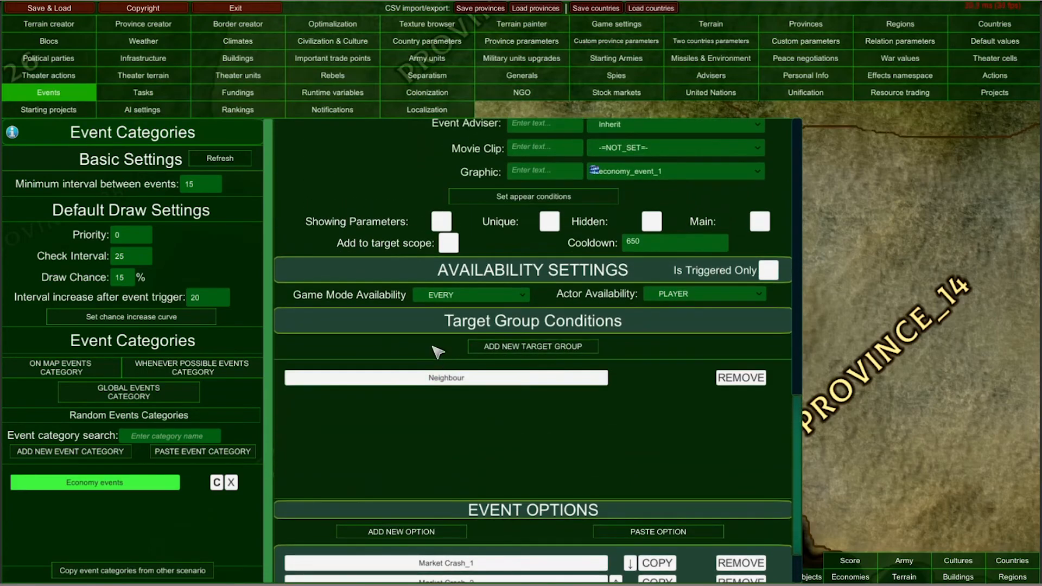
pyautogui.scroll(-1, 638, 358)
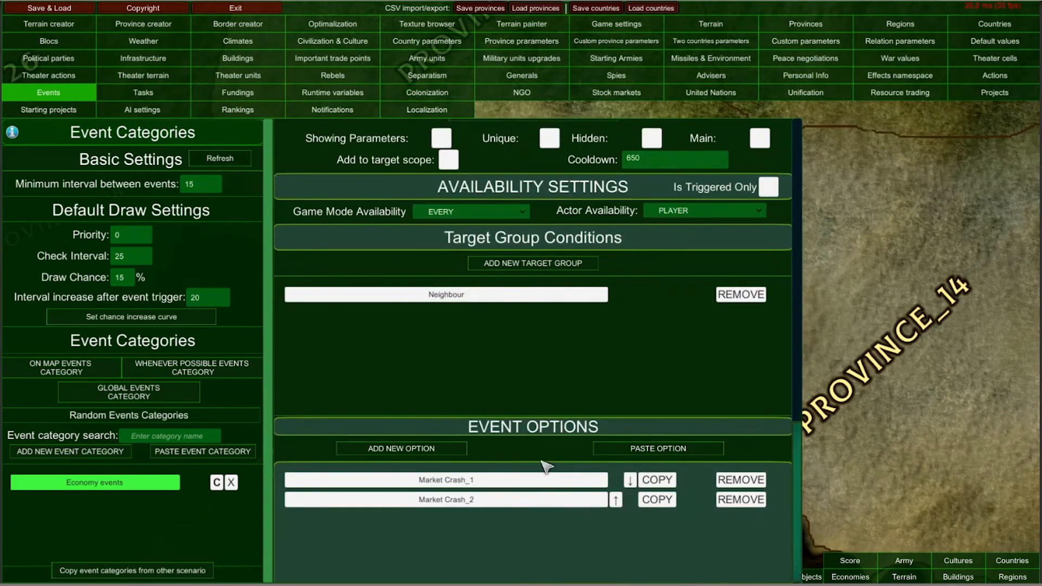
pyautogui.scroll(1, 547, 504)
pyautogui.scroll(-2, 529, 437)
pyautogui.scroll(3, 540, 428)
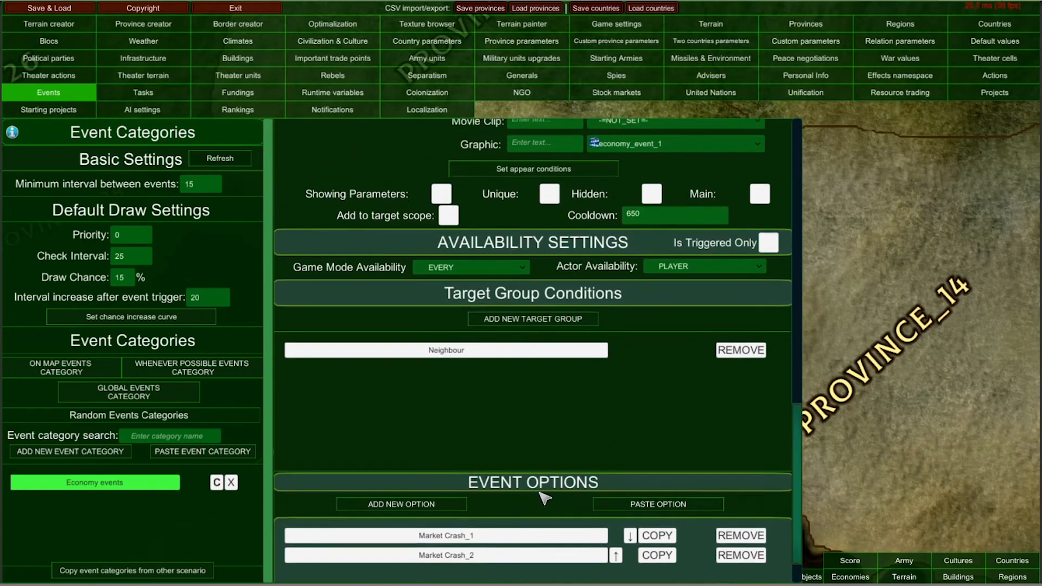
pyautogui.scroll(-3, 540, 478)
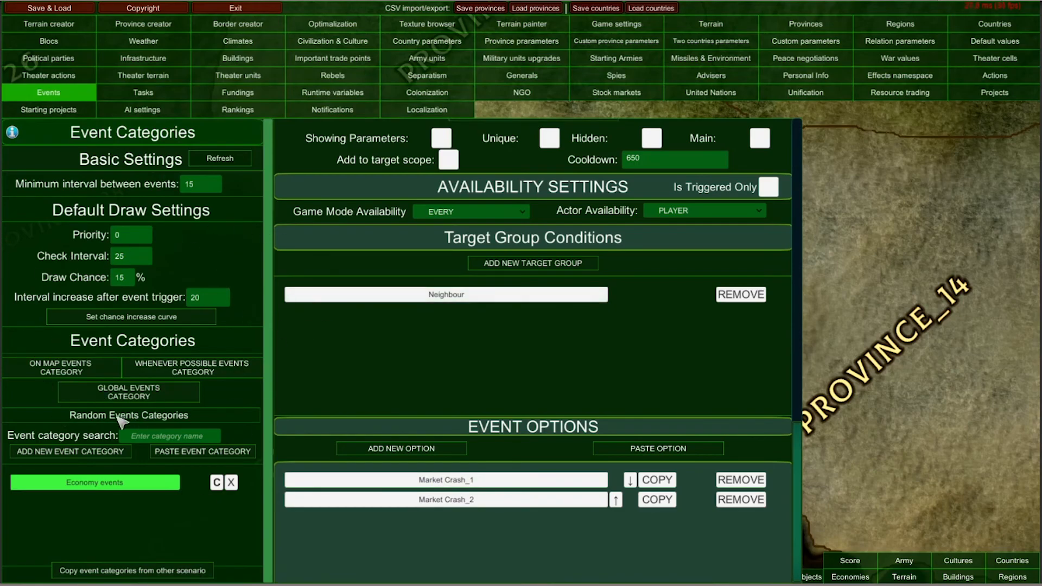
# Copy the event categories from 02_Pandemic_Campaign.rpGameEvents in the 02_Pandemic_Campaign folder under Mods into this scenario.
pyautogui.click(154, 572)
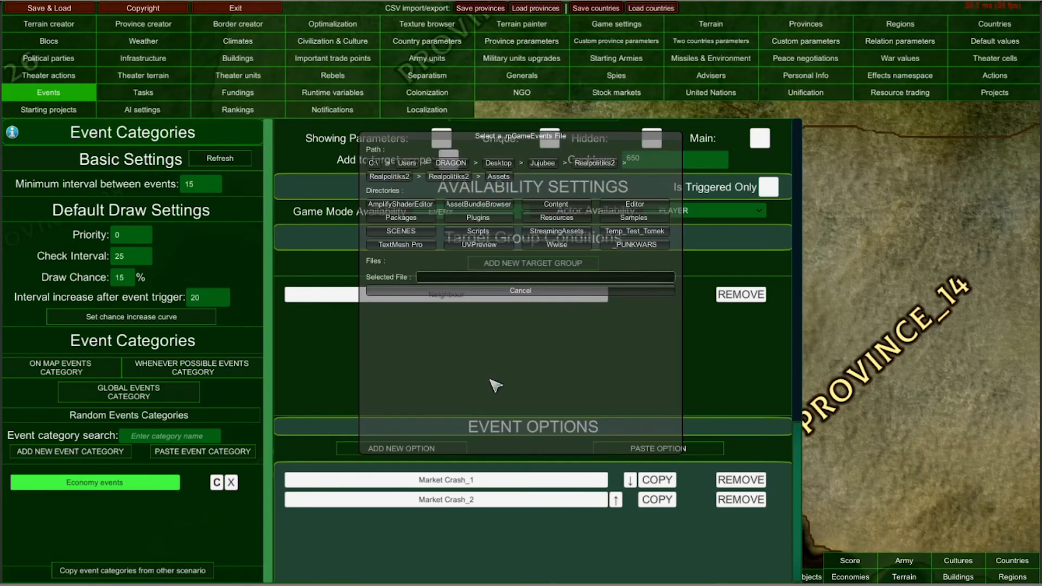
pyautogui.click(465, 179)
pyautogui.click(504, 220)
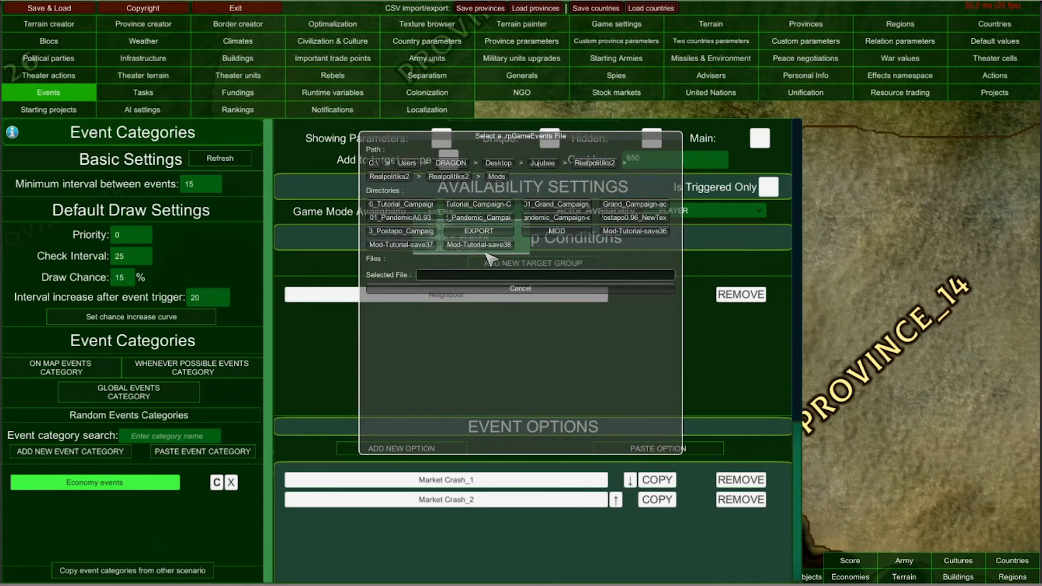
pyautogui.click(478, 218)
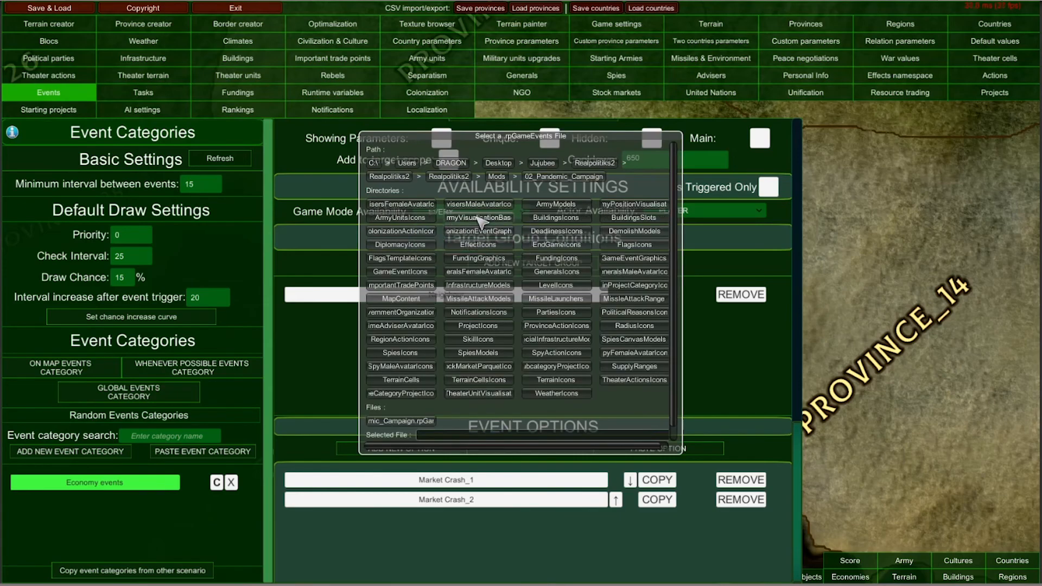
pyautogui.click(374, 423)
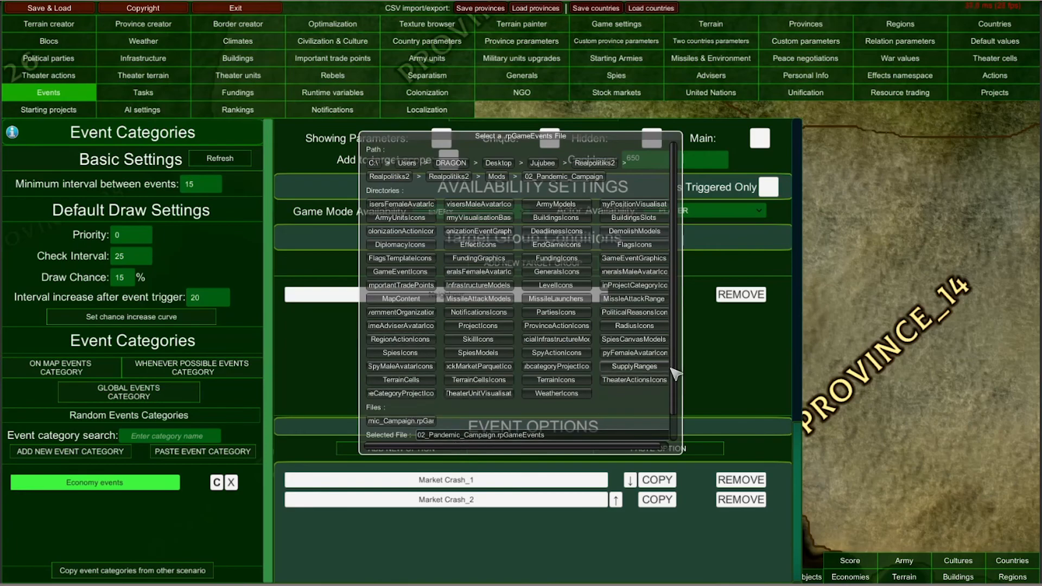
pyautogui.scroll(-2, 615, 417)
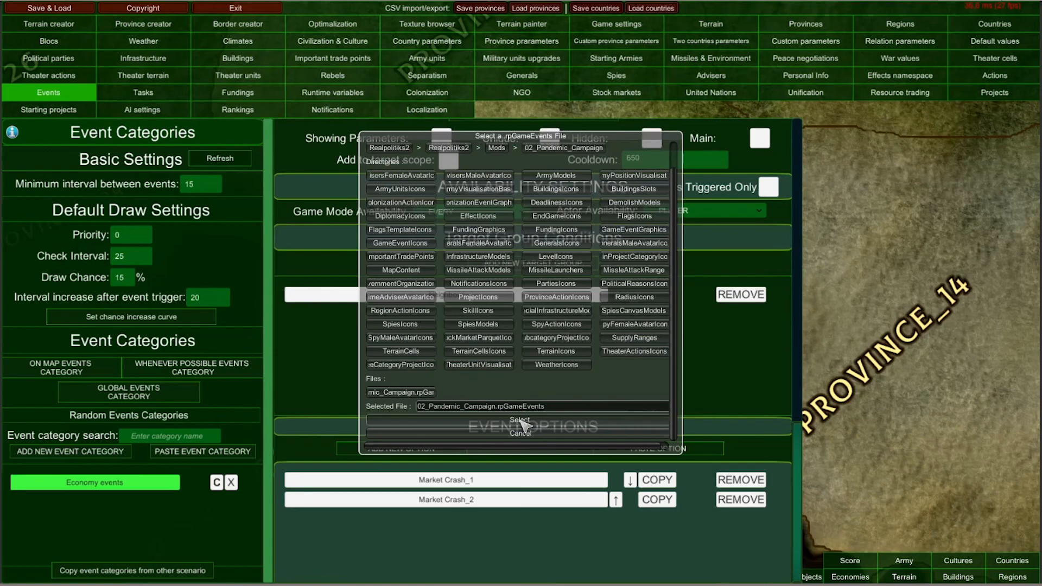
pyautogui.click(493, 422)
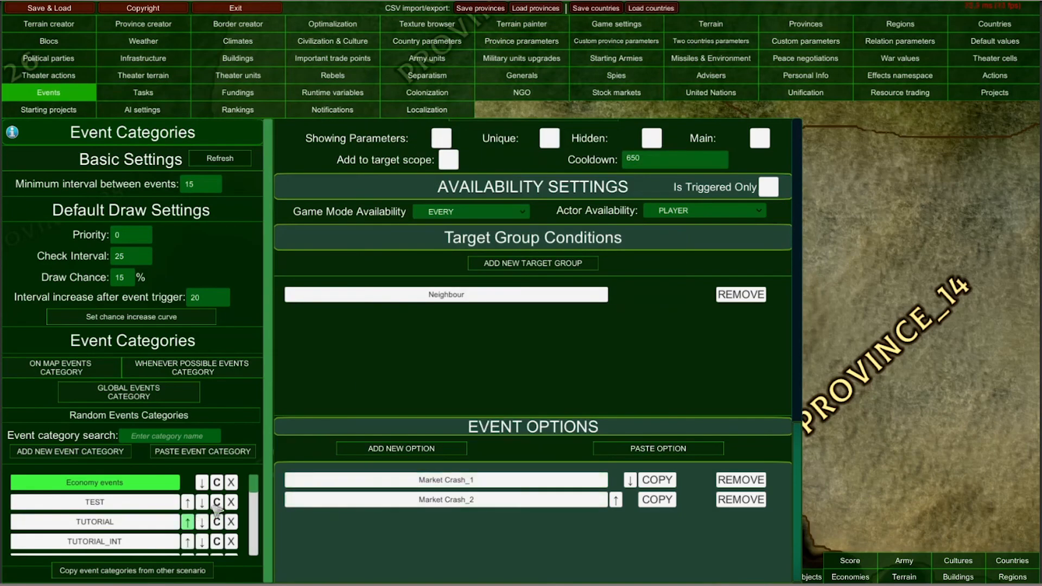
pyautogui.moveTo(253, 486); pyautogui.dragTo(266, 469)
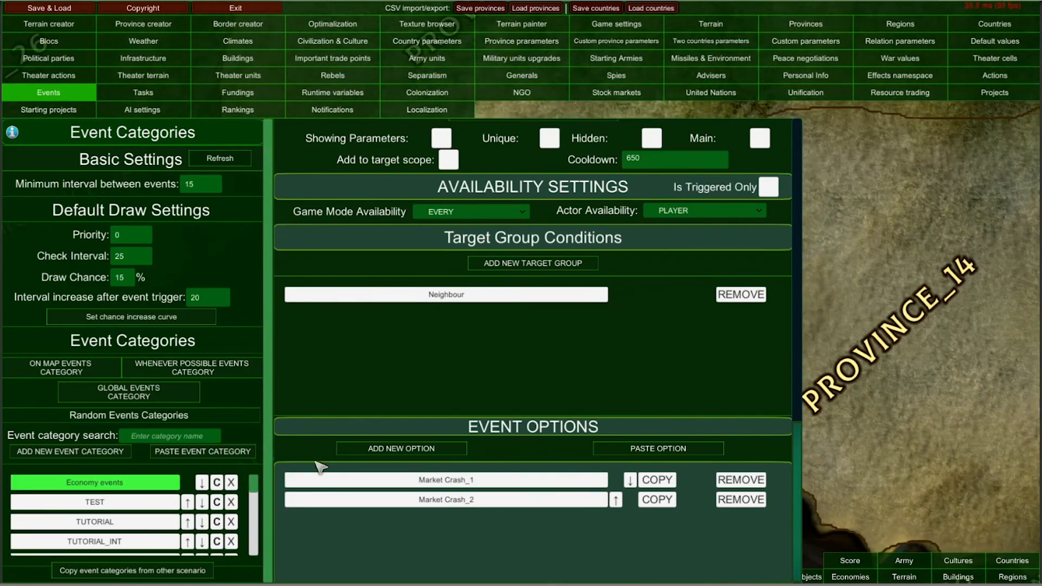